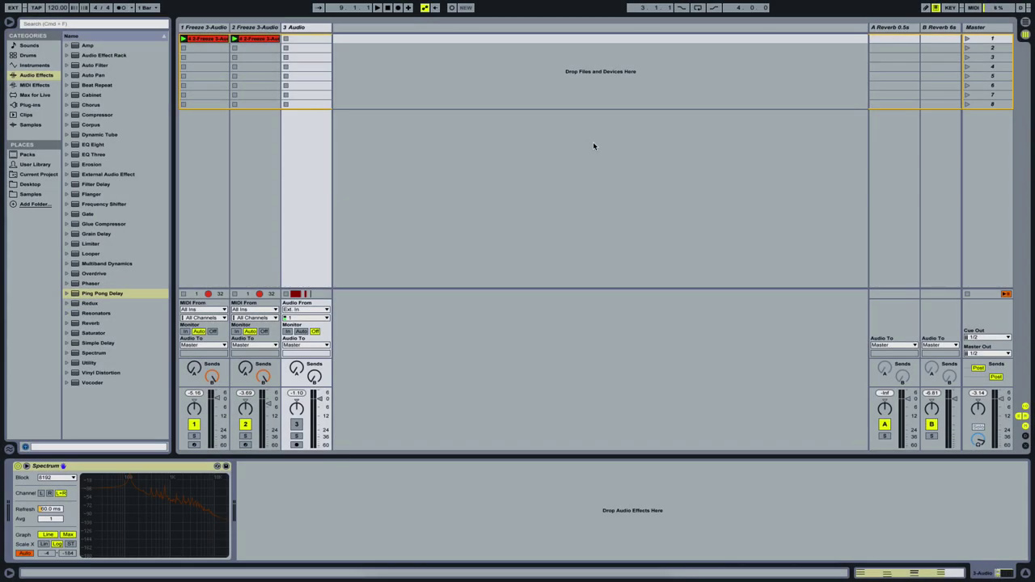
Step: Start playing the set
{"action": "key", "text": "space"}
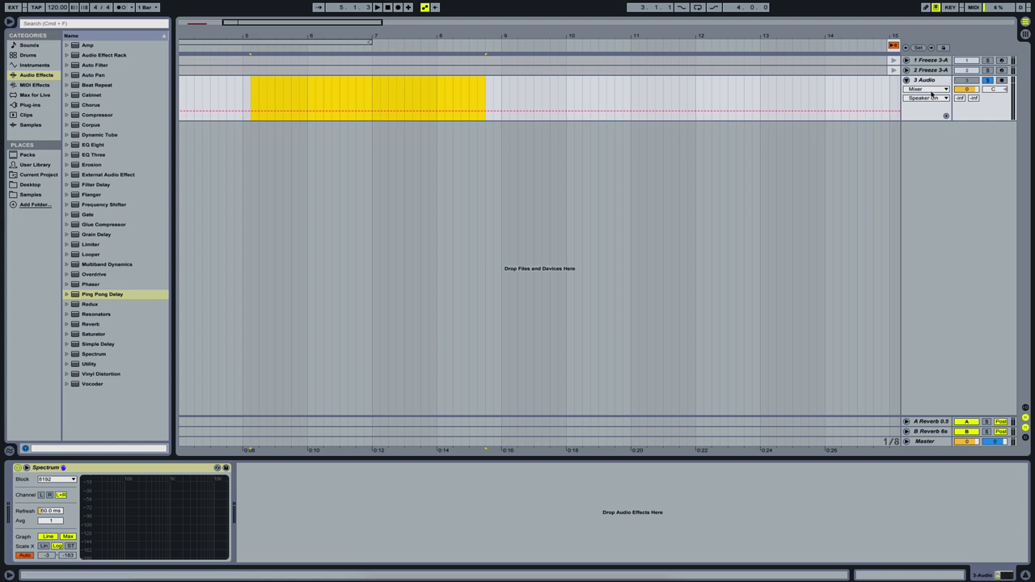
Step: Route Ext. In channels 1/2 into 3 Audio, arm it, and start arrangement recording
{"action": "left_click", "coordinate": [1025, 409]}
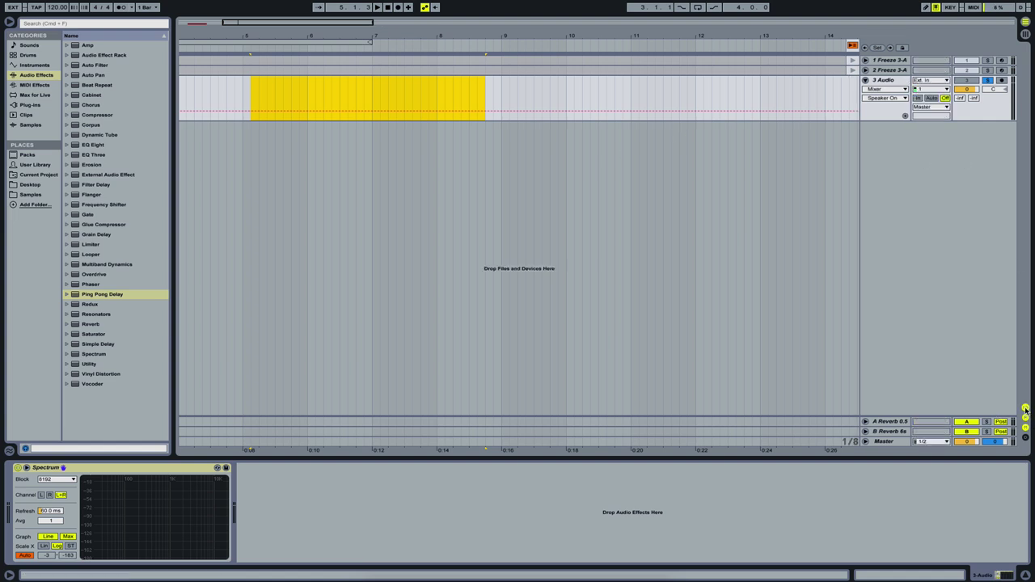
{"action": "left_click", "coordinate": [927, 83]}
{"action": "left_click", "coordinate": [938, 89]}
{"action": "left_click", "coordinate": [932, 90]}
{"action": "left_click", "coordinate": [930, 98]}
{"action": "left_click", "coordinate": [1002, 81]}
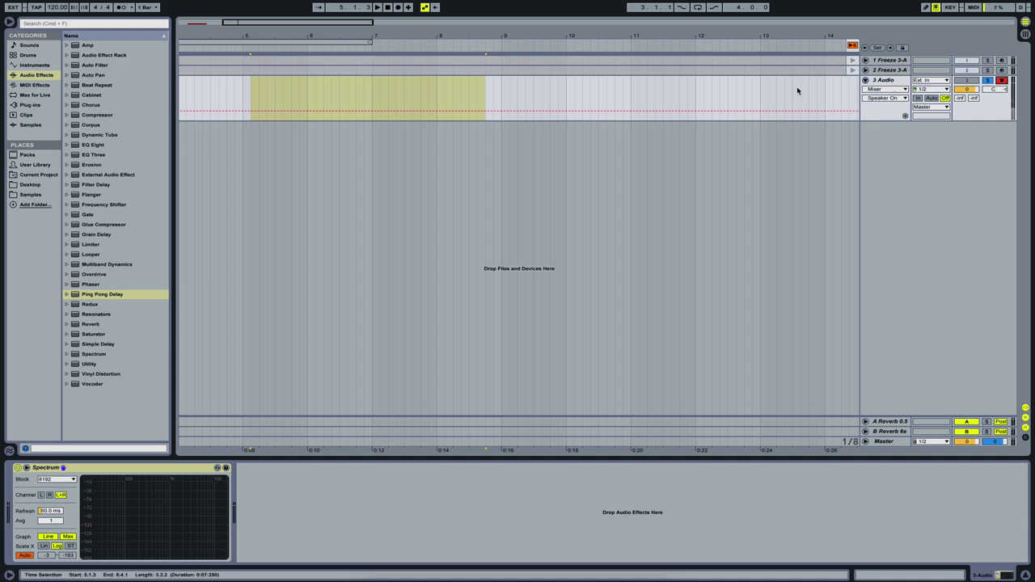
{"action": "left_click", "coordinate": [397, 7]}
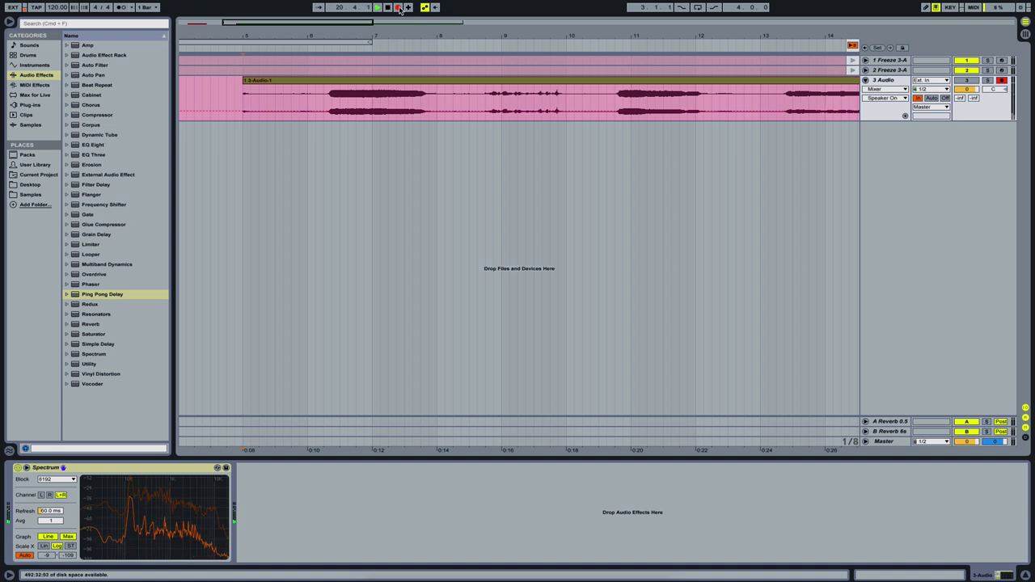
Step: Stop the arrangement recording, ending the 3-Audio-1 take
{"action": "left_click", "coordinate": [398, 8]}
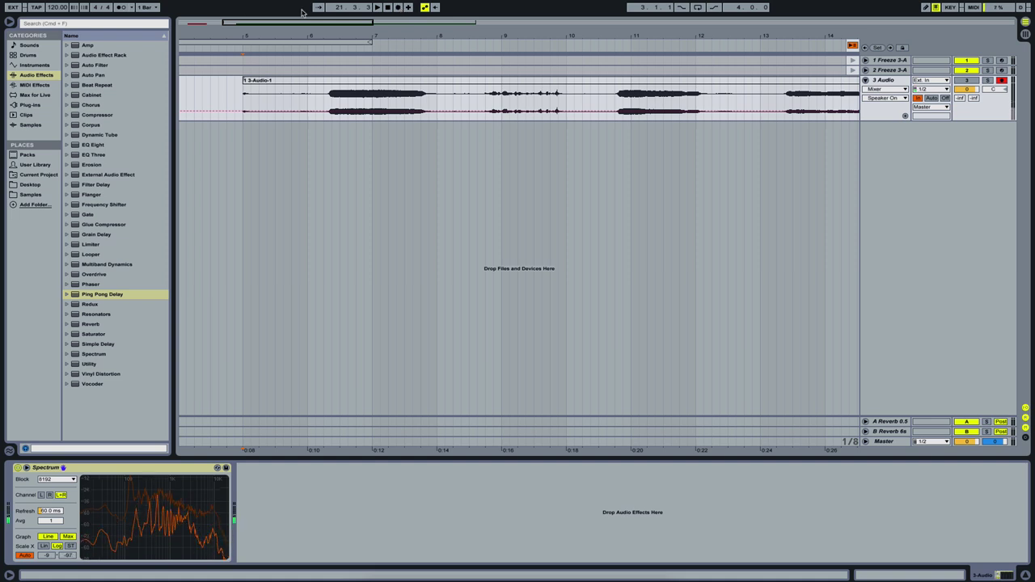
Step: Toggle the 3-Audio-1 clip off and on, then set the track input to No Input
{"action": "left_click", "coordinate": [331, 81]}
{"action": "key", "text": "0"}
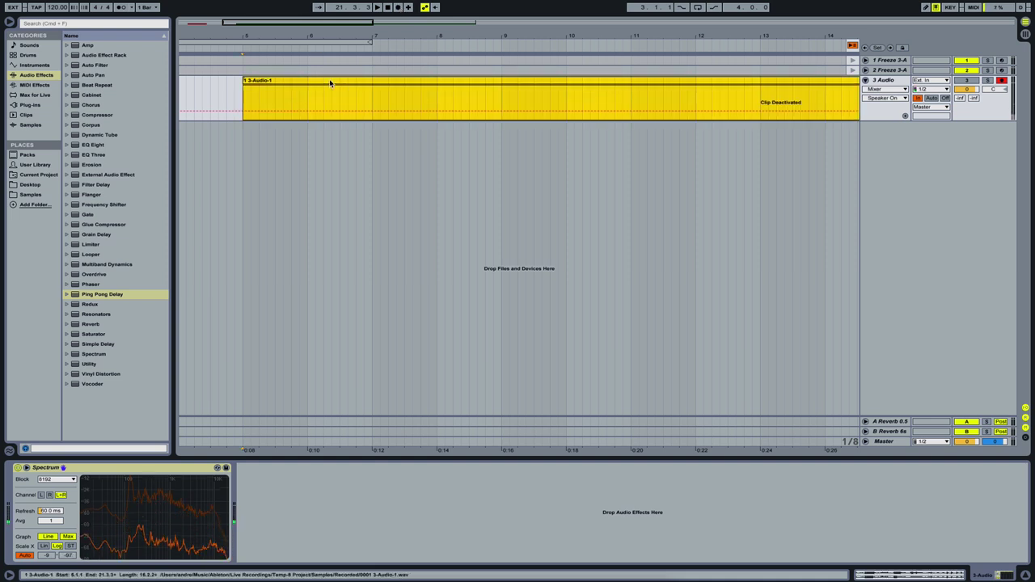
{"action": "key", "text": "0"}
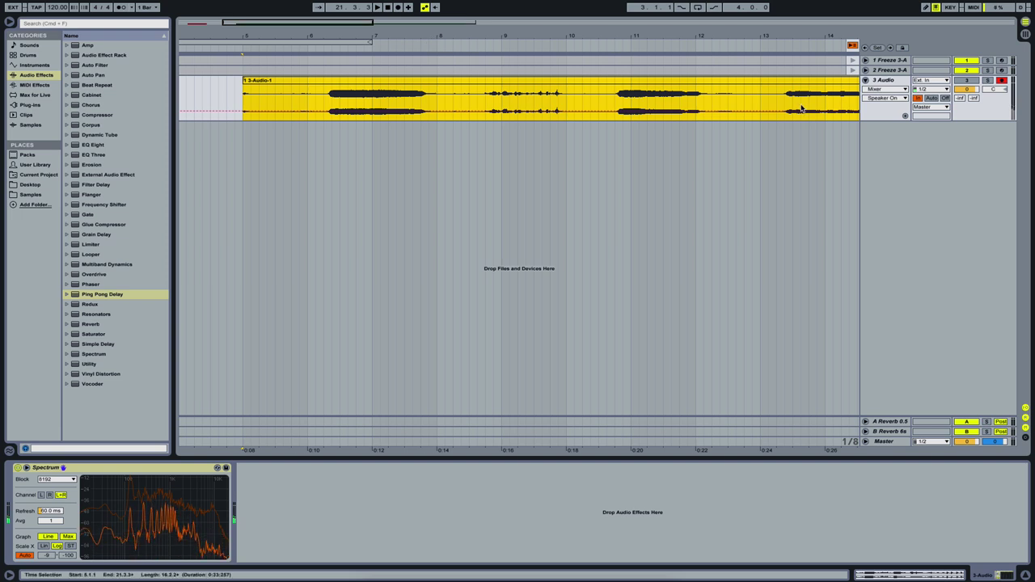
{"action": "scroll", "coordinate": [802, 108], "scroll_direction": "right", "scroll_amount": 2}
{"action": "left_click", "coordinate": [744, 141]}
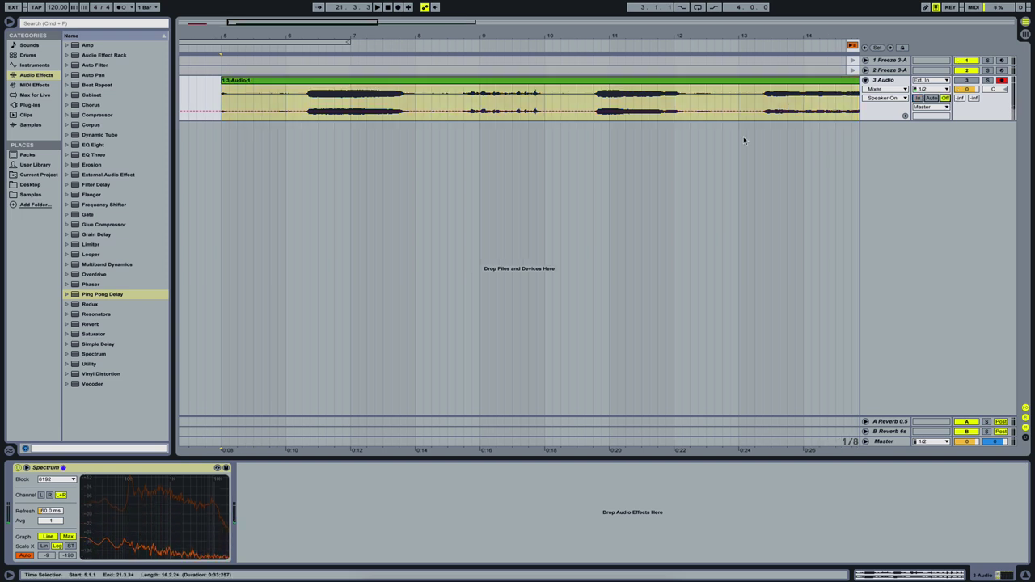
{"action": "left_click", "coordinate": [930, 80]}
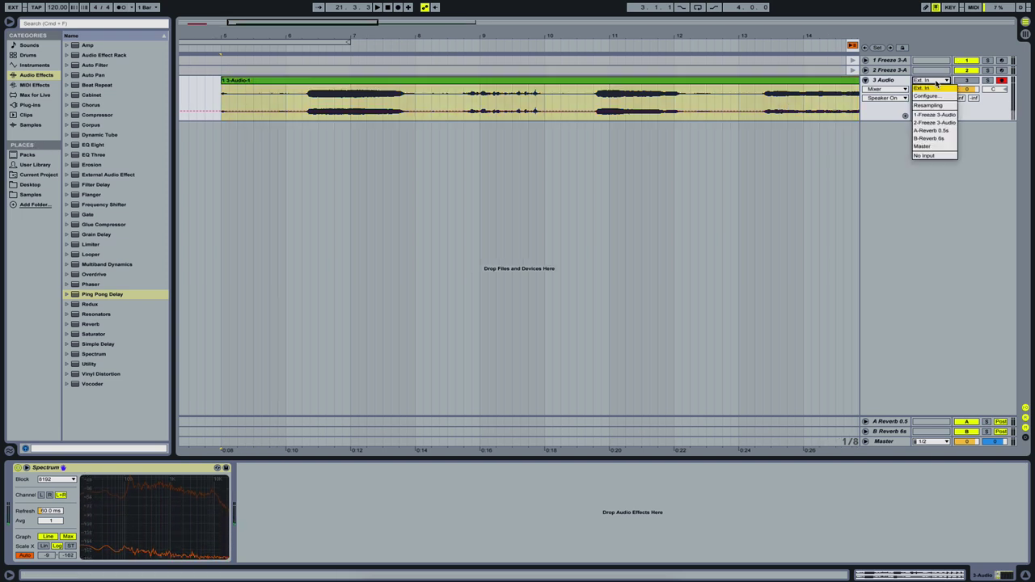
{"action": "left_click", "coordinate": [926, 156]}
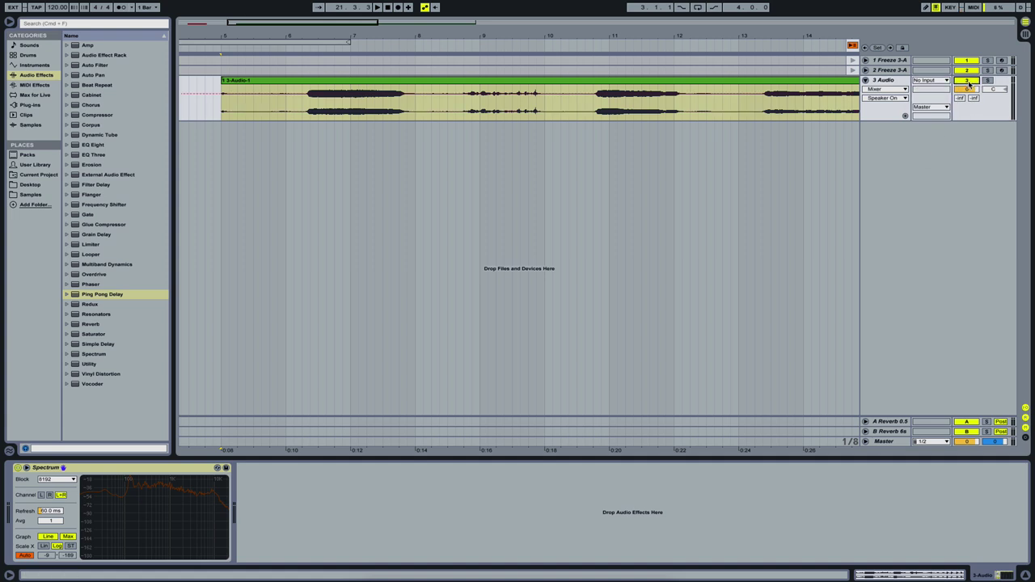
Step: Audition the take from bars 6.2, 10.4 and 13.3, then select 6.2.1–6.3.3
{"action": "left_click", "coordinate": [306, 112]}
{"action": "key", "text": "space"}
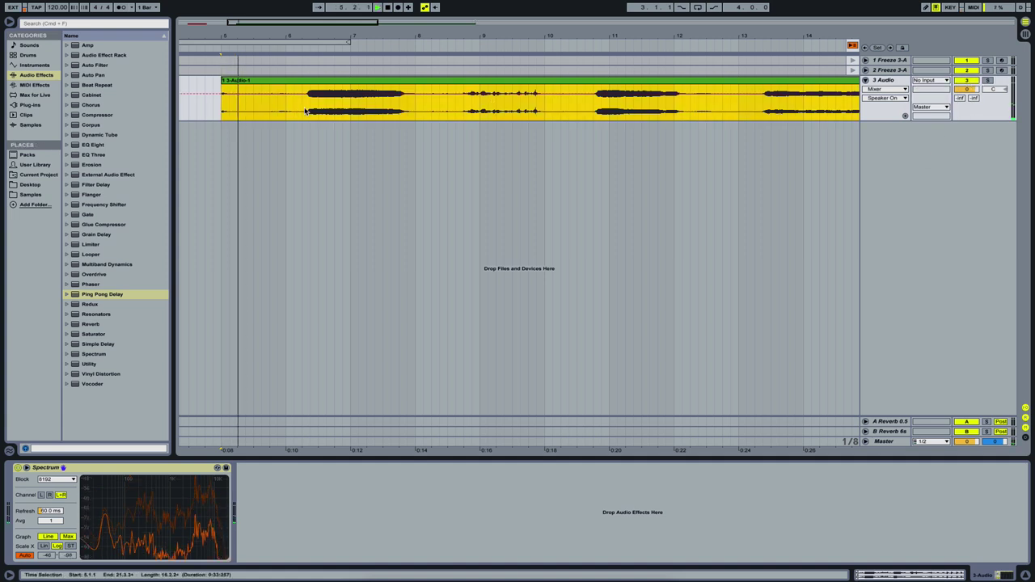
{"action": "left_click", "coordinate": [306, 112]}
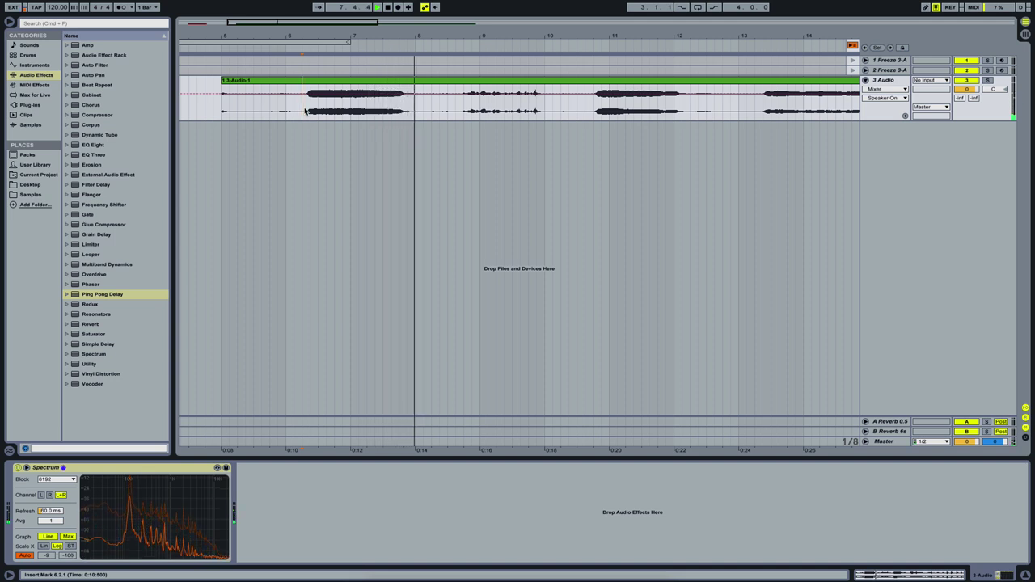
{"action": "left_click", "coordinate": [599, 100]}
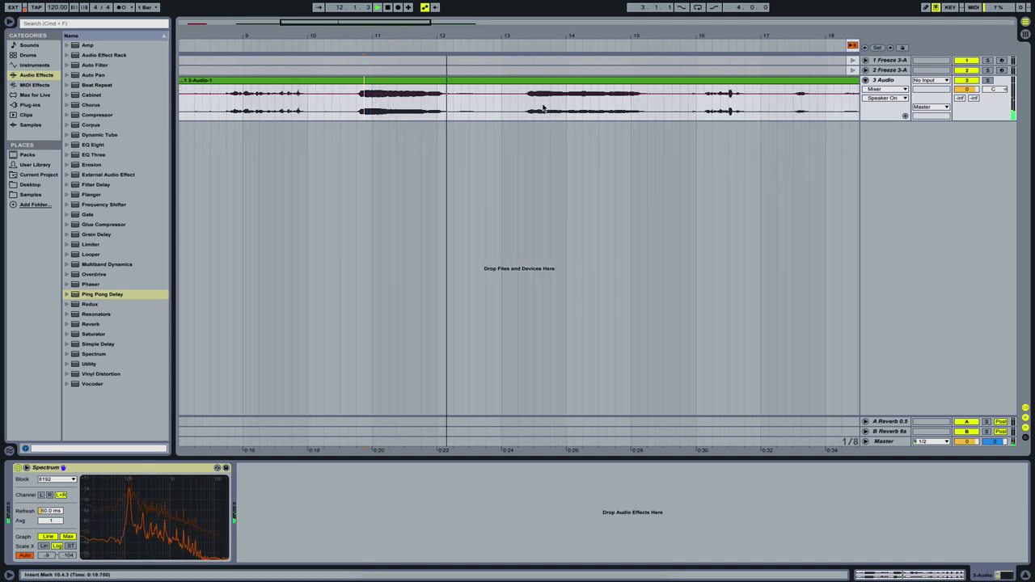
{"action": "left_click", "coordinate": [533, 107]}
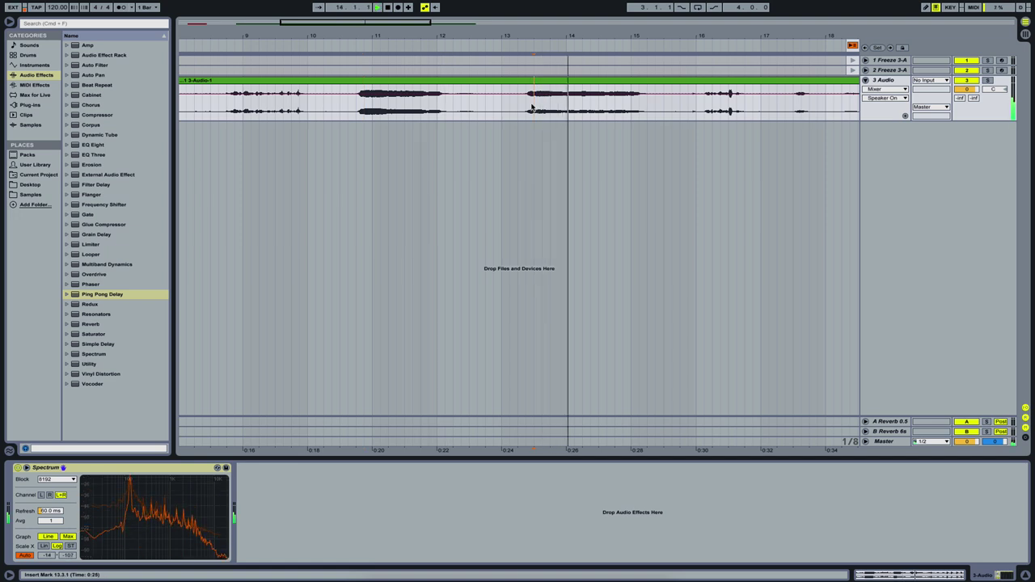
{"action": "key", "text": "space"}
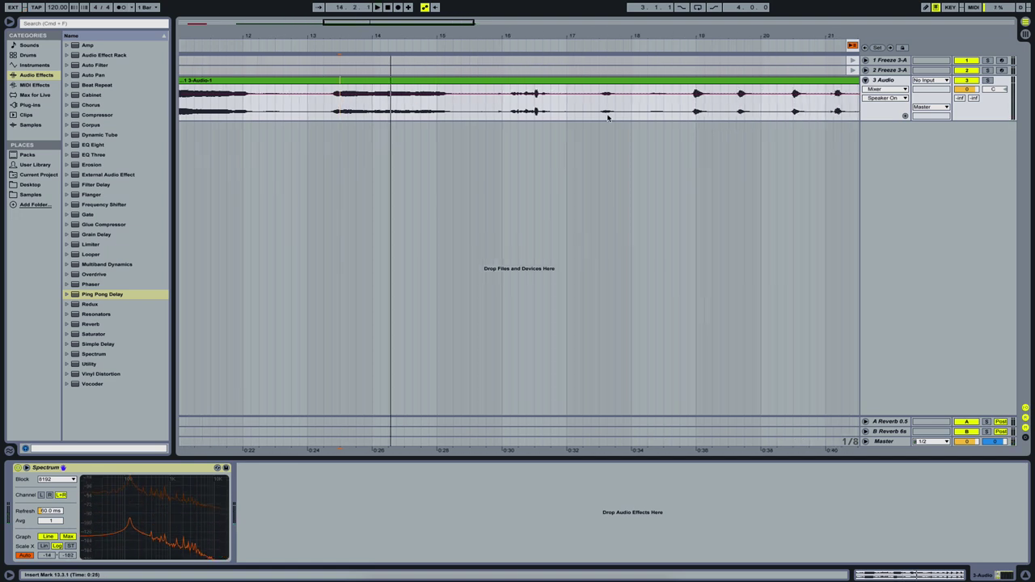
{"action": "scroll", "coordinate": [608, 118], "scroll_direction": "left", "scroll_amount": 8}
{"action": "left_click_drag", "start_coordinate": [349, 110], "coordinate": [453, 151]}
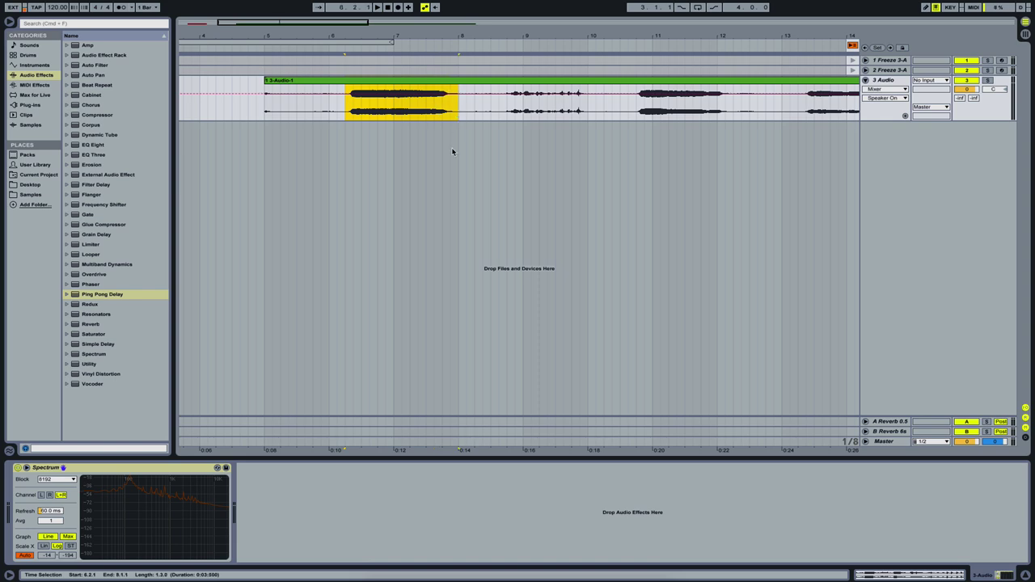
Step: Insert a new 4 Audio track and paste the marked part of the recording onto it
{"action": "right_click", "coordinate": [904, 148]}
{"action": "left_click", "coordinate": [923, 156]}
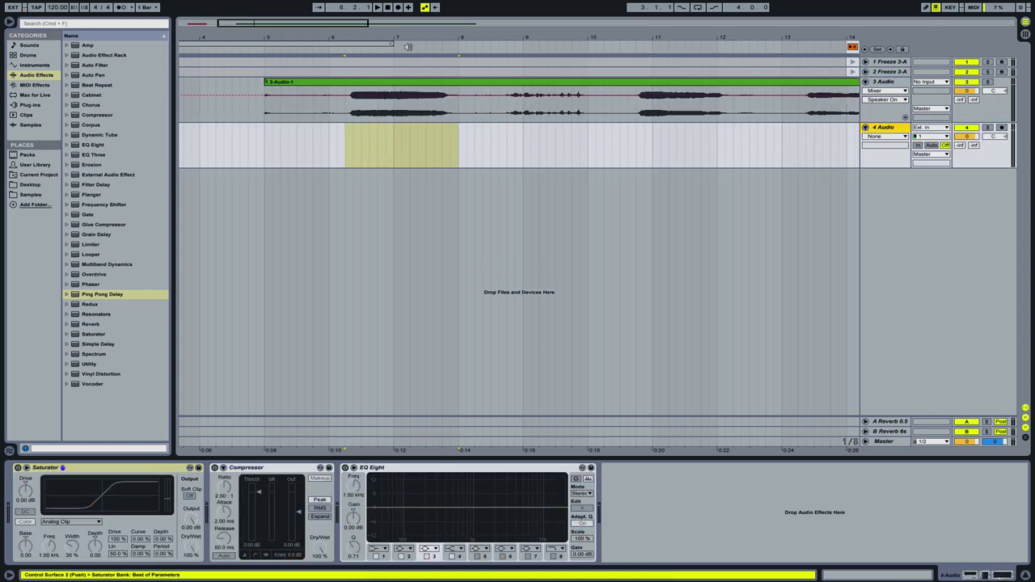
{"action": "left_click", "coordinate": [393, 81]}
{"action": "left_click", "coordinate": [351, 146]}
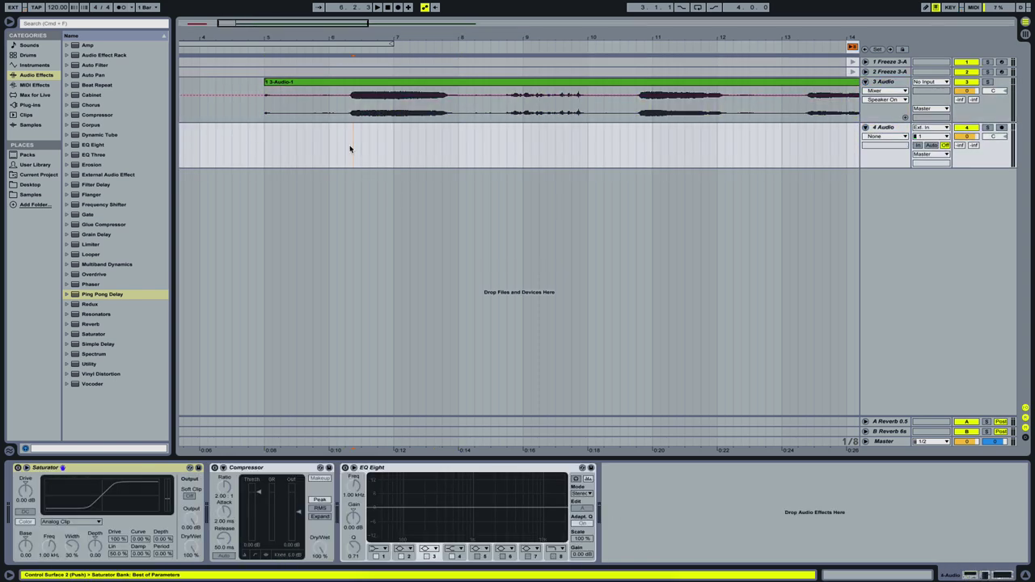
{"action": "key", "text": "super+v"}
Step: Audition near bar 18, then move the one-beat hit 18.4.3–19.1.3 to track 4 at 18.4.3
{"action": "scroll", "coordinate": [516, 157], "scroll_direction": "right", "scroll_amount": 6}
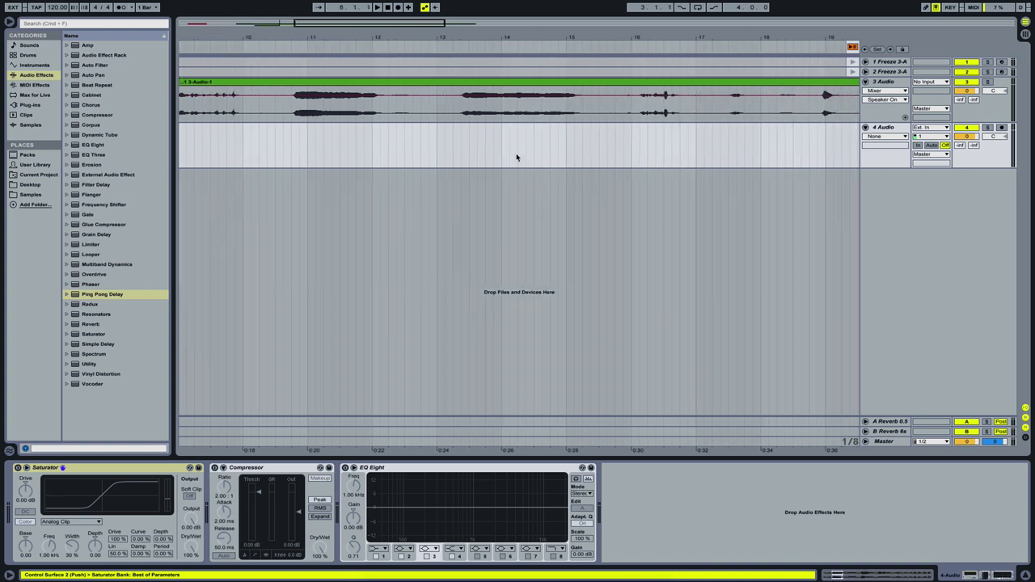
{"action": "scroll", "coordinate": [516, 157], "scroll_direction": "right", "scroll_amount": 4}
{"action": "left_click", "coordinate": [429, 105]}
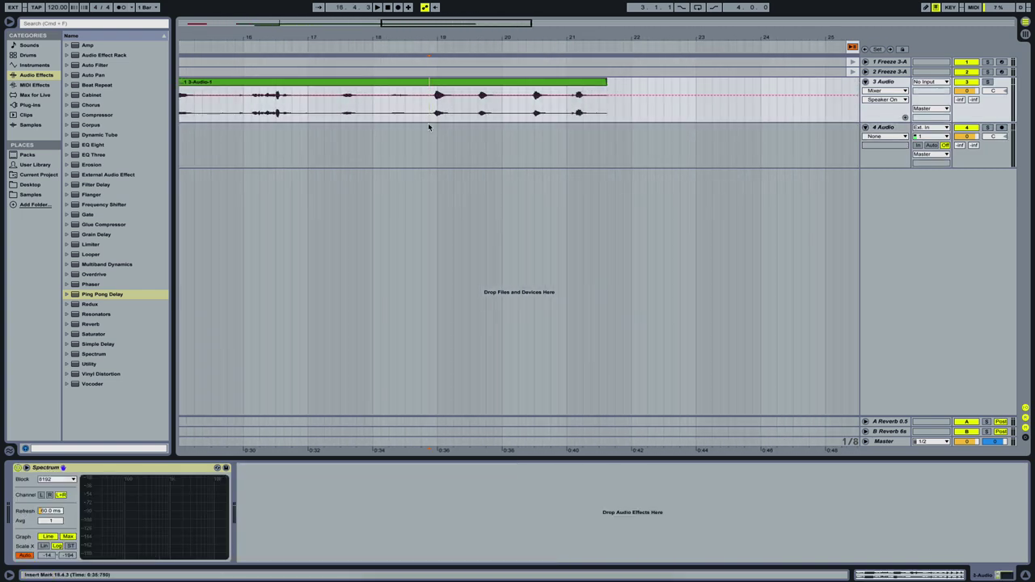
{"action": "key", "text": "space"}
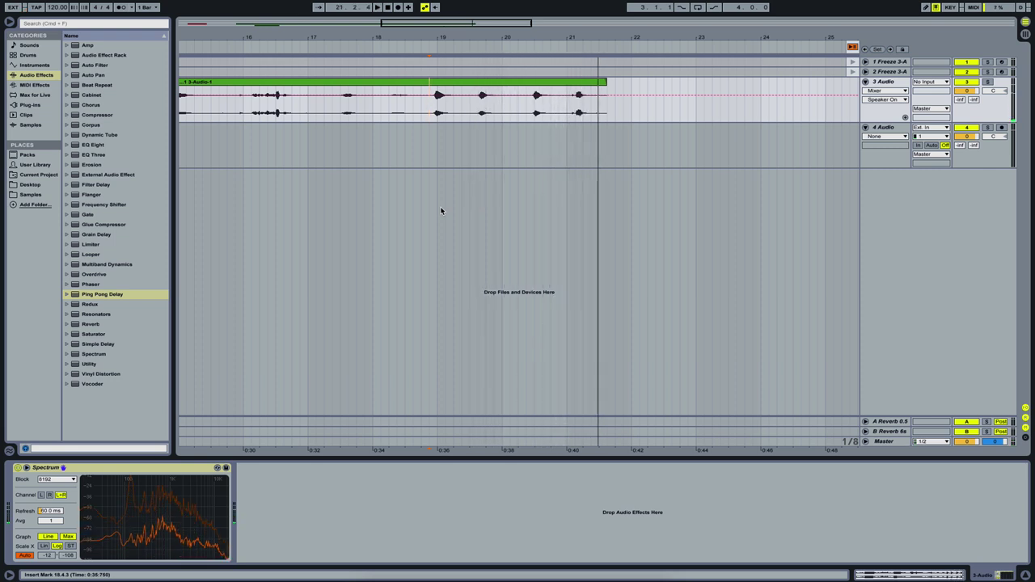
{"action": "key", "text": "space"}
{"action": "key", "text": "space"}
{"action": "key", "text": "space"}
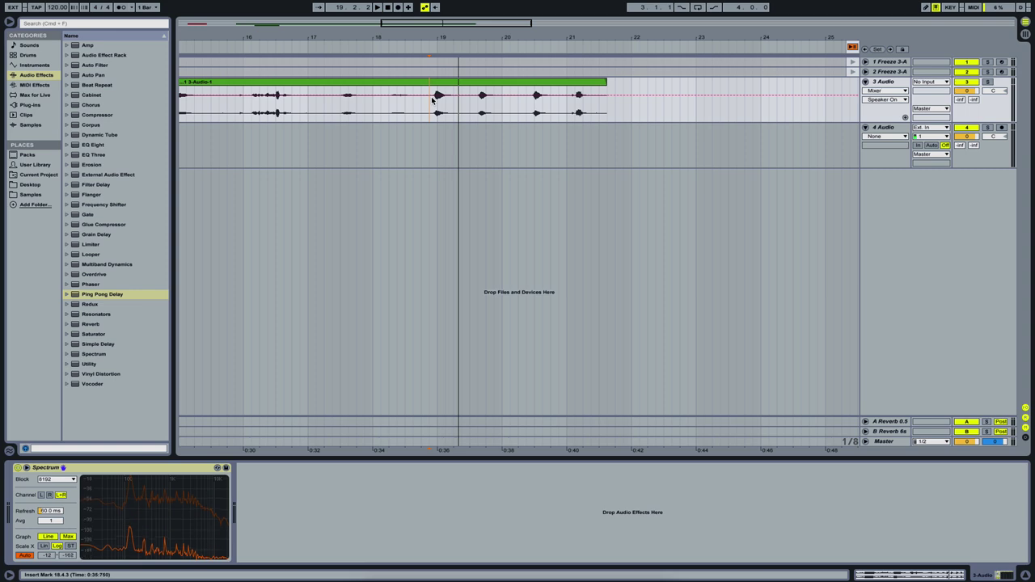
{"action": "left_click_drag", "start_coordinate": [431, 101], "coordinate": [450, 103]}
{"action": "key", "text": "super+c"}
{"action": "left_click", "coordinate": [430, 131]}
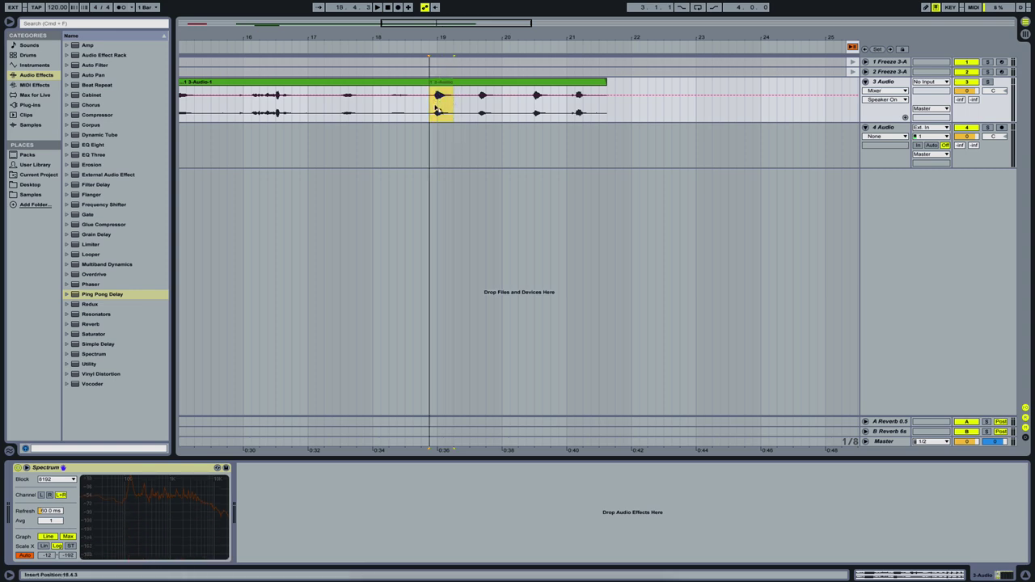
{"action": "key", "text": "super+v"}
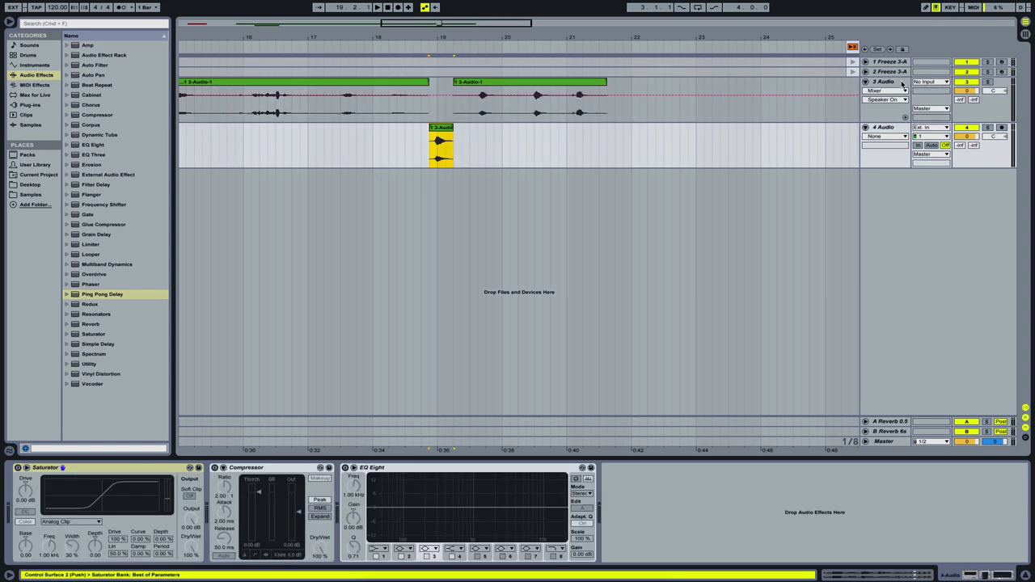
{"action": "left_click", "coordinate": [893, 84]}
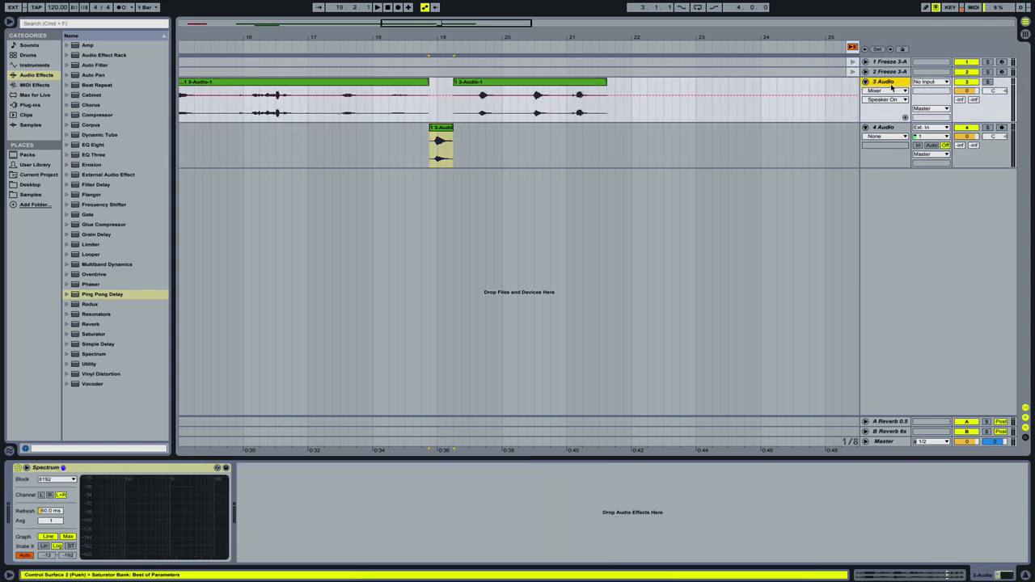
Step: Delete the original recording track and move the short hit to around bar 8.3
{"action": "key", "text": "Delete"}
{"action": "scroll", "coordinate": [604, 155], "scroll_direction": "left", "scroll_amount": 5}
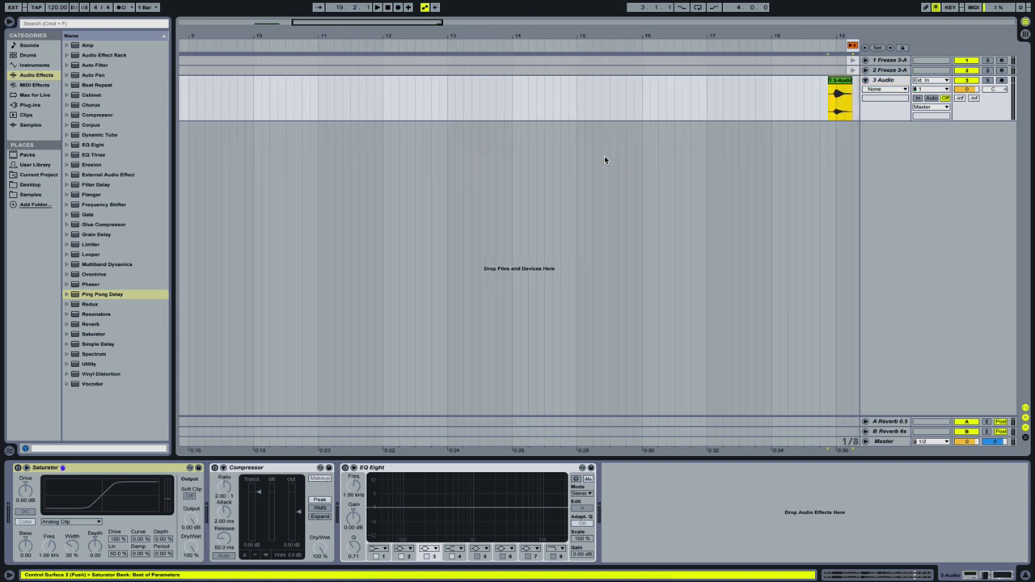
{"action": "left_click_drag", "start_coordinate": [385, 22], "coordinate": [360, 14]}
{"action": "left_click_drag", "start_coordinate": [735, 82], "coordinate": [315, 81]}
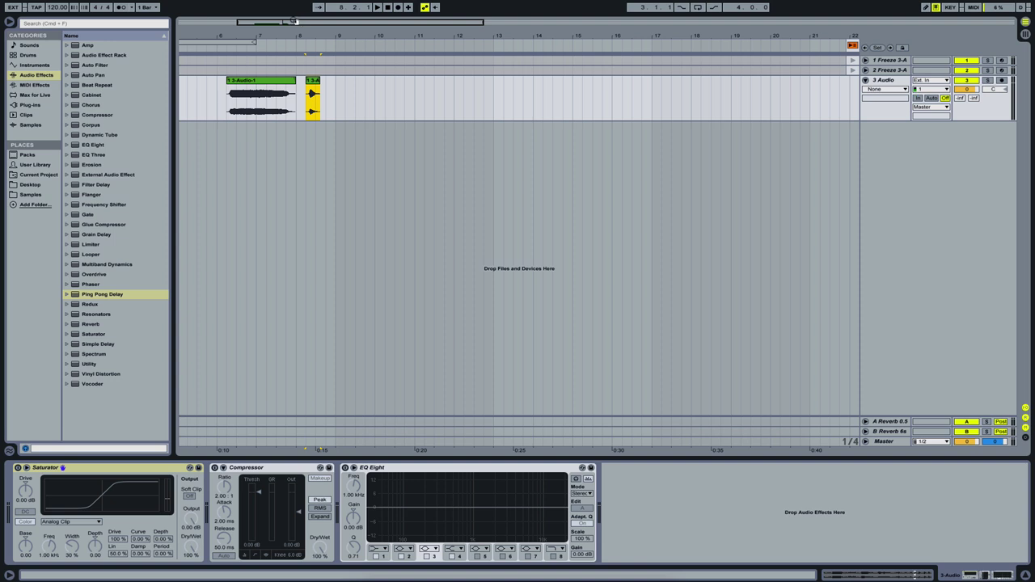
{"action": "left_click_drag", "start_coordinate": [293, 20], "coordinate": [323, 81]}
Step: Consolidate the long bar-6.2 clip and the short hit with Cmd+J, resetting both gains to 0.00 dB
{"action": "left_click", "coordinate": [329, 84]}
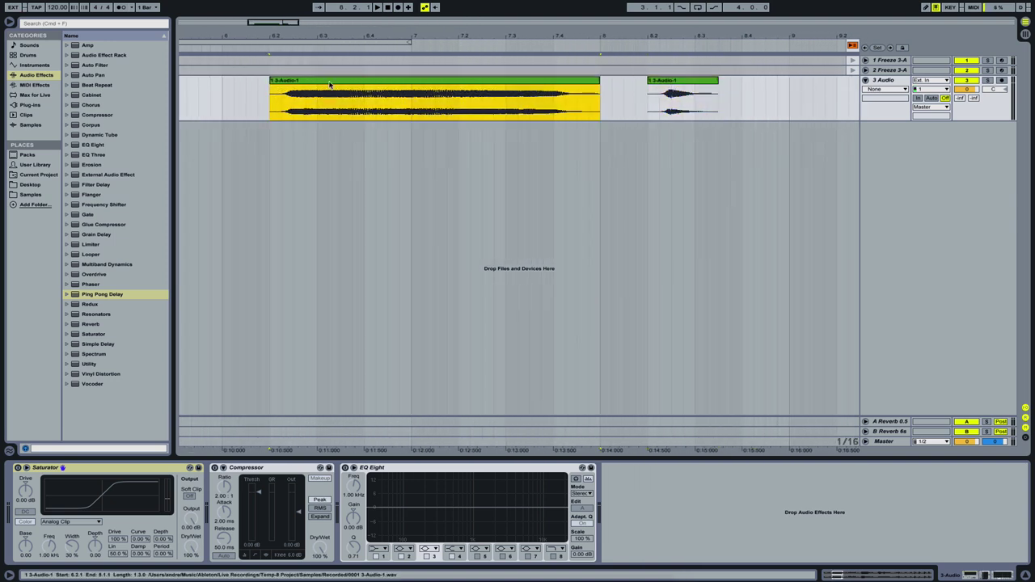
{"action": "key", "text": "super+j"}
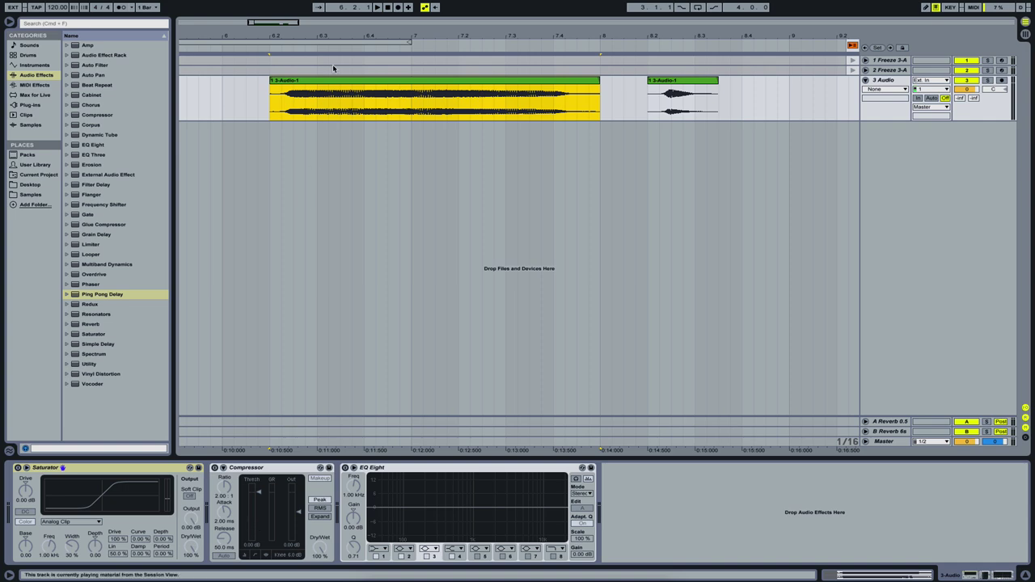
{"action": "double_click", "coordinate": [331, 79]}
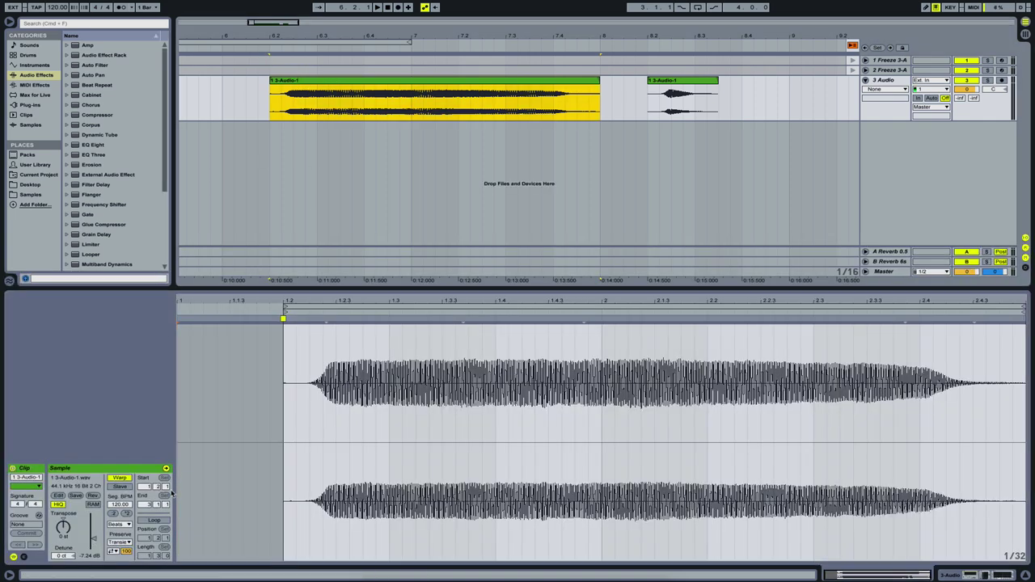
{"action": "left_click", "coordinate": [690, 81]}
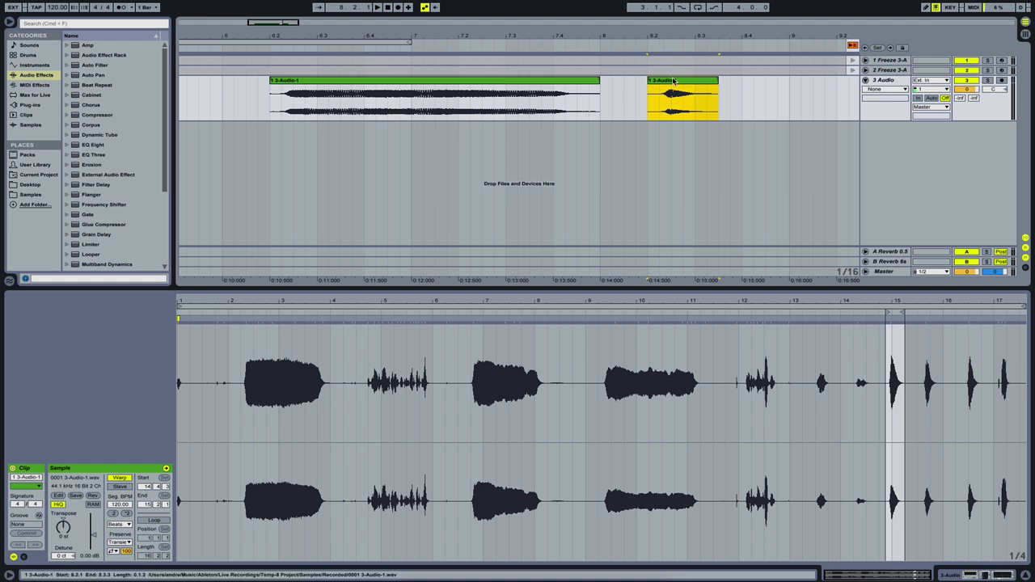
{"action": "key", "text": "super+j"}
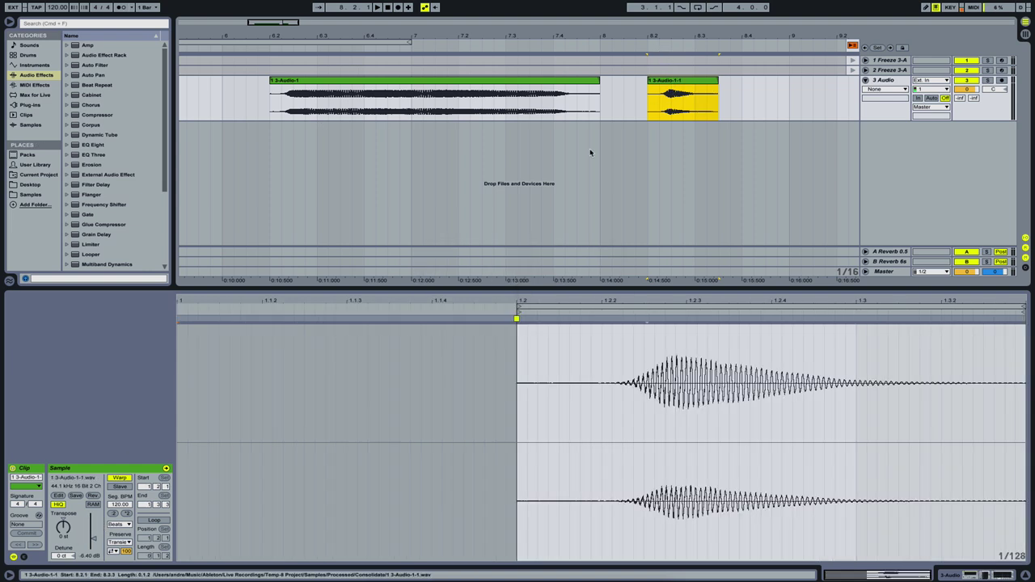
{"action": "left_click", "coordinate": [95, 540]}
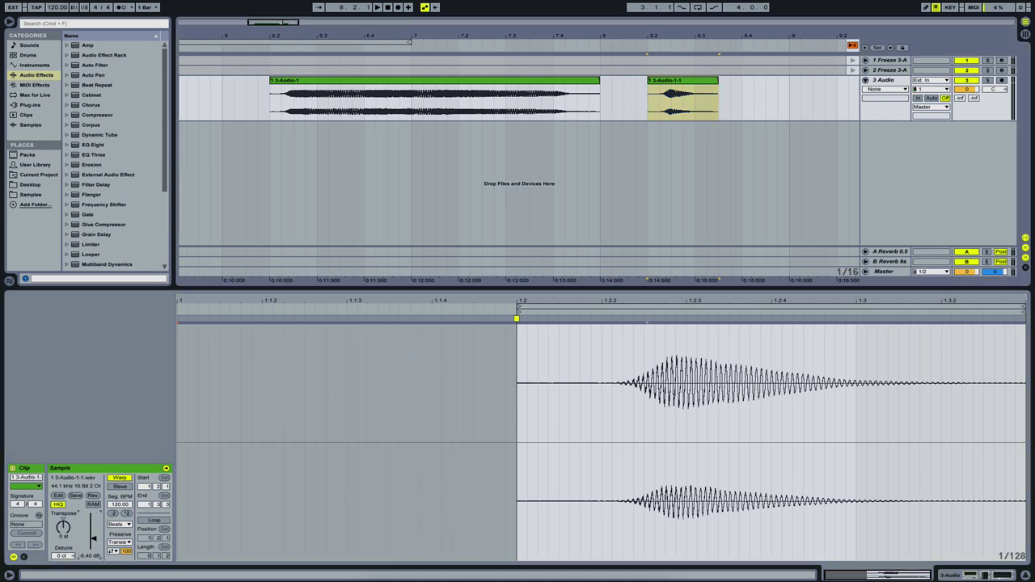
{"action": "key", "text": "Delete"}
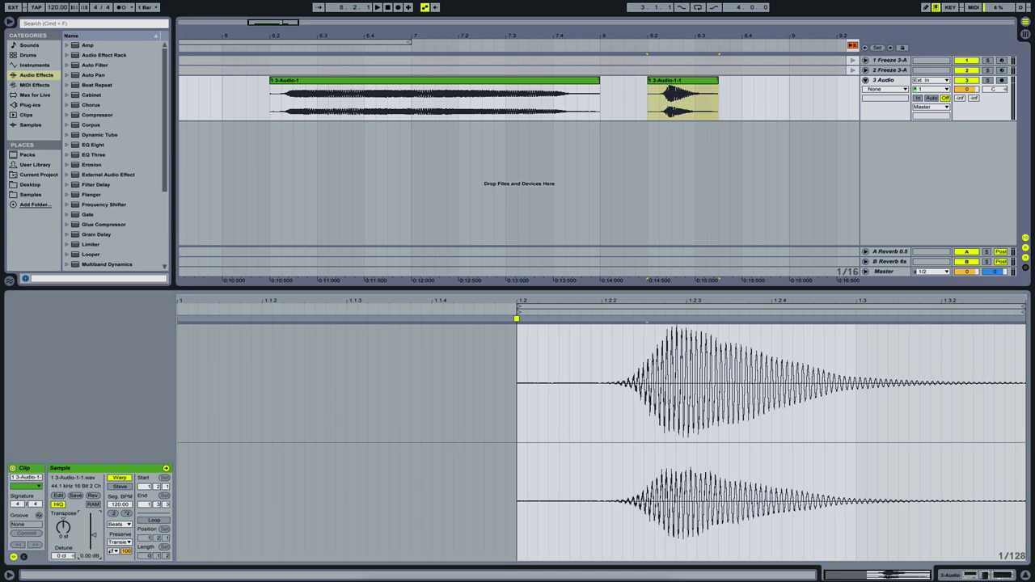
{"action": "left_click", "coordinate": [441, 81]}
{"action": "left_click", "coordinate": [95, 540]}
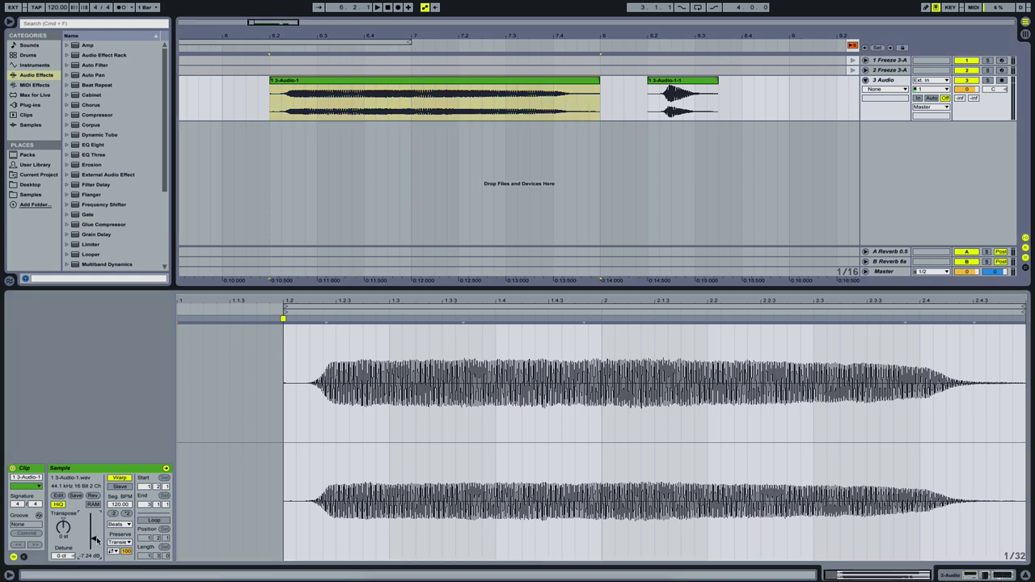
{"action": "key", "text": "Delete"}
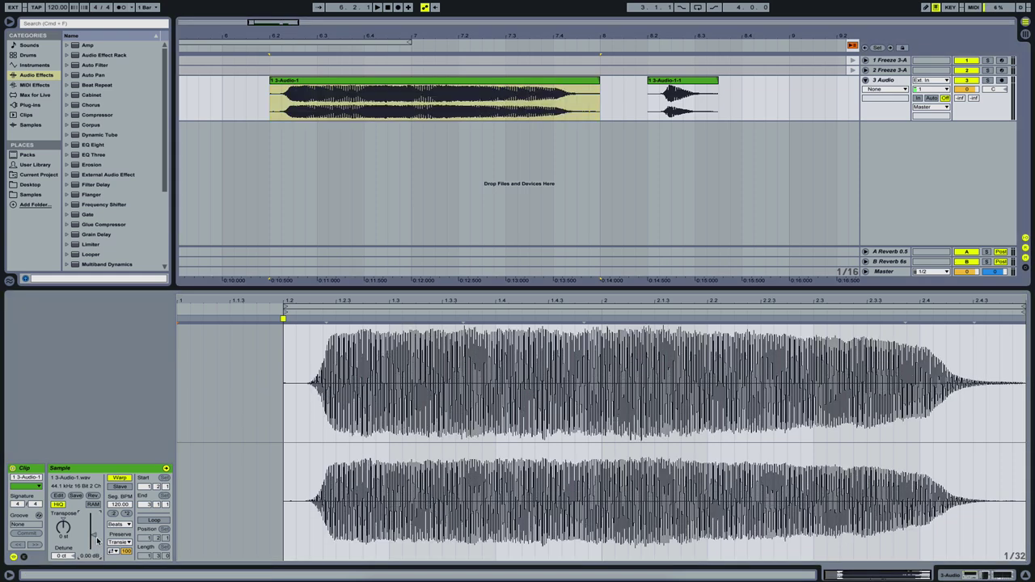
Step: Trim the first clip to 6.2.2–7.4.3 and play it back
{"action": "left_click", "coordinate": [276, 22]}
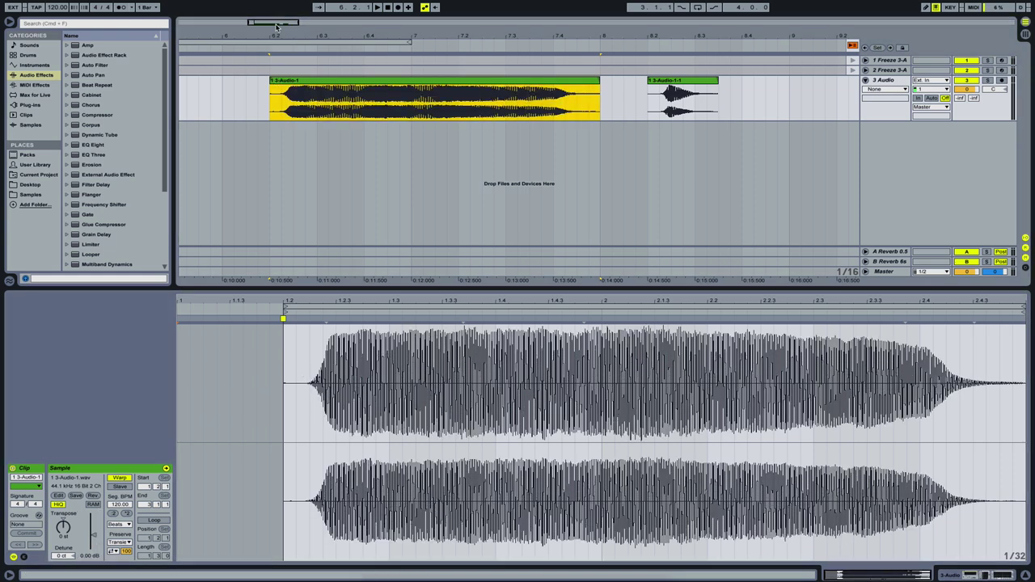
{"action": "left_click_drag", "start_coordinate": [273, 23], "coordinate": [313, 118]}
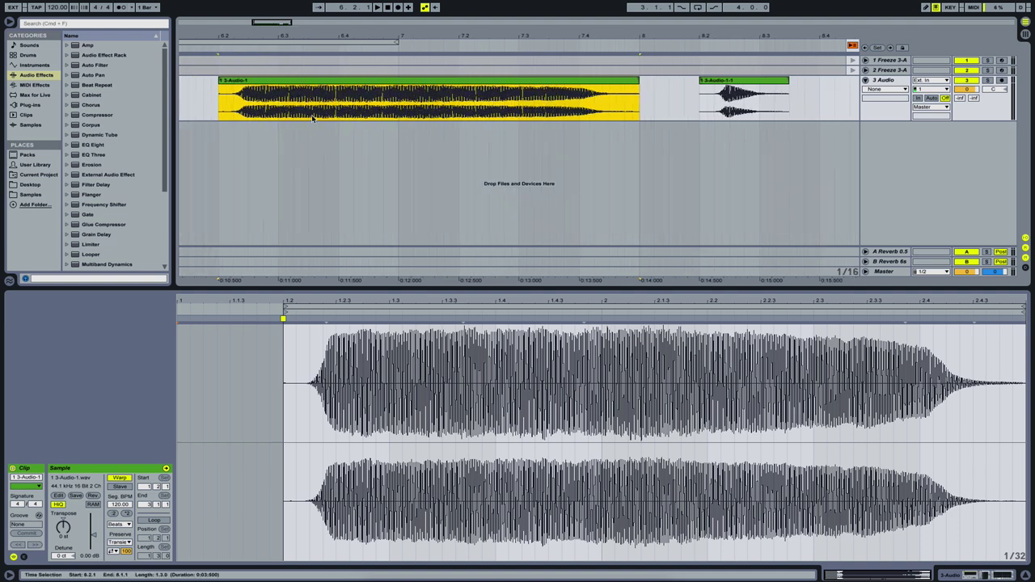
{"action": "left_click_drag", "start_coordinate": [219, 95], "coordinate": [234, 95]}
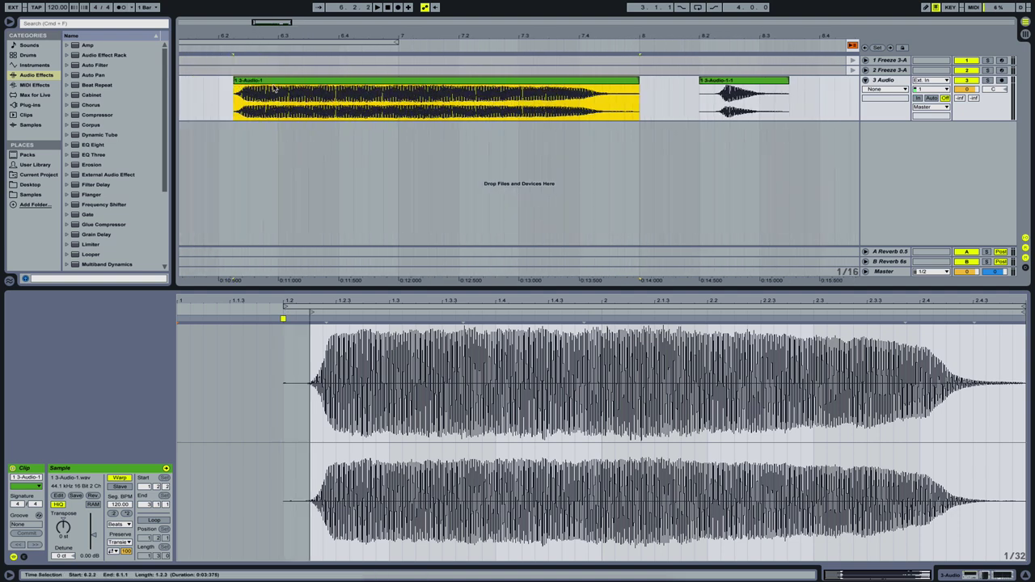
{"action": "left_click", "coordinate": [238, 91]}
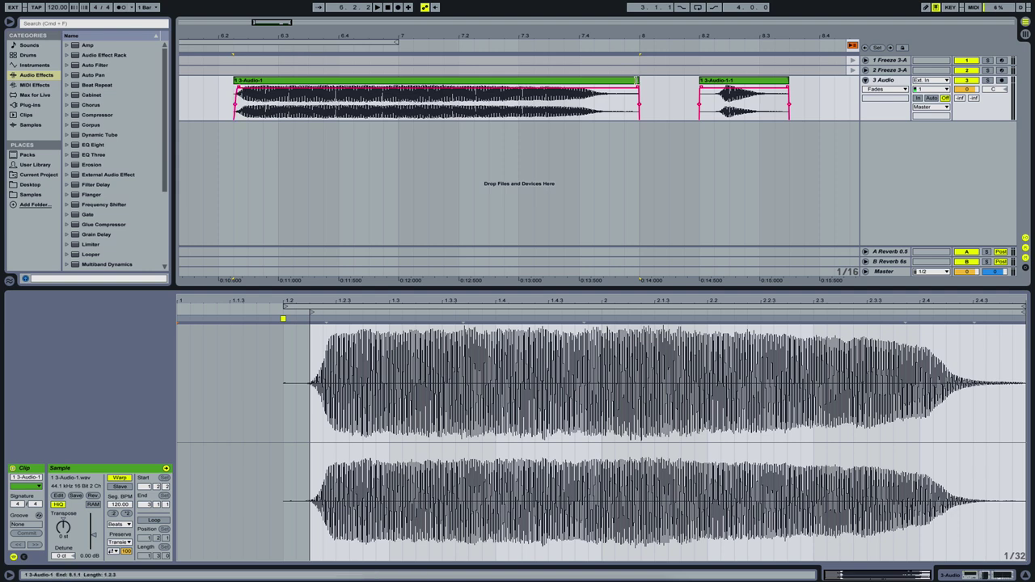
{"action": "left_click_drag", "start_coordinate": [638, 93], "coordinate": [589, 85]}
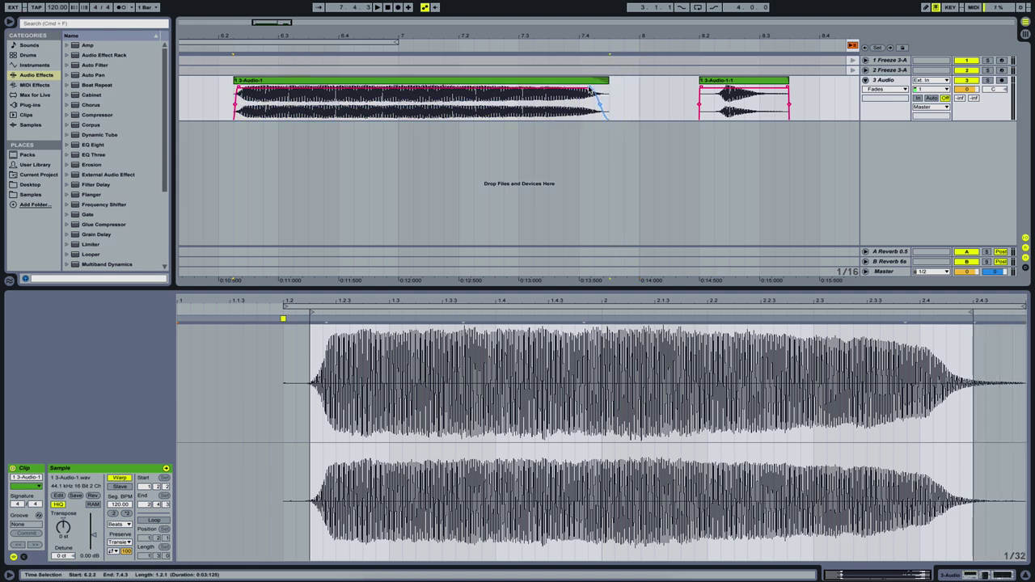
{"action": "left_click", "coordinate": [236, 104]}
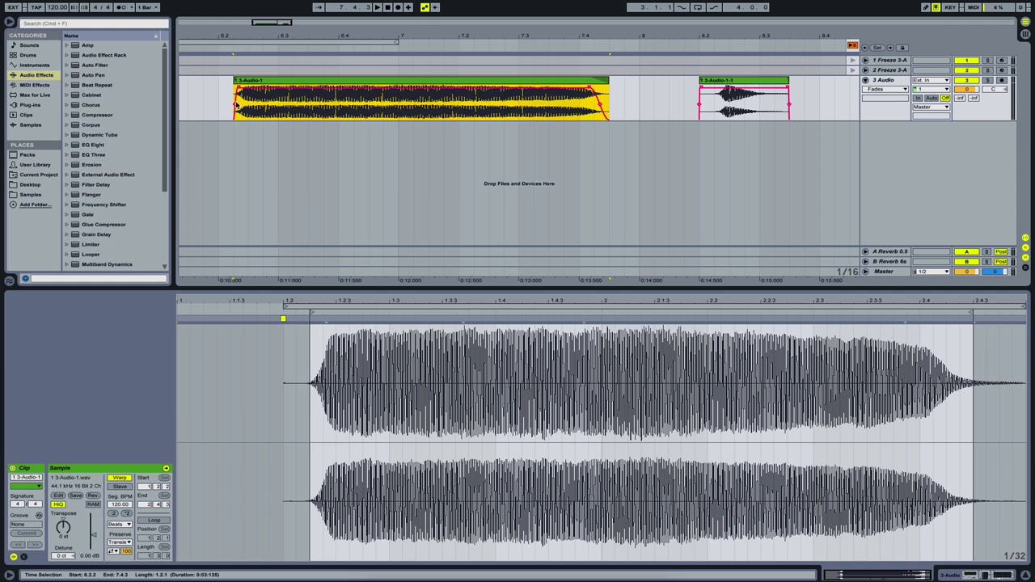
{"action": "key", "text": "space"}
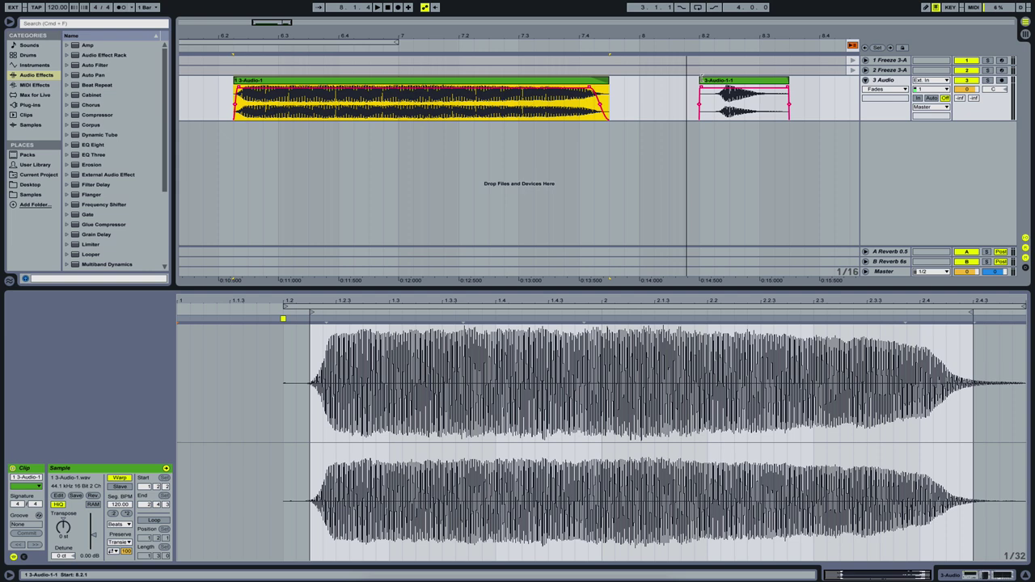
Step: Trim the second clip to 8.2.2–8.3.2 and play it back
{"action": "left_click_drag", "start_coordinate": [701, 79], "coordinate": [719, 91]}
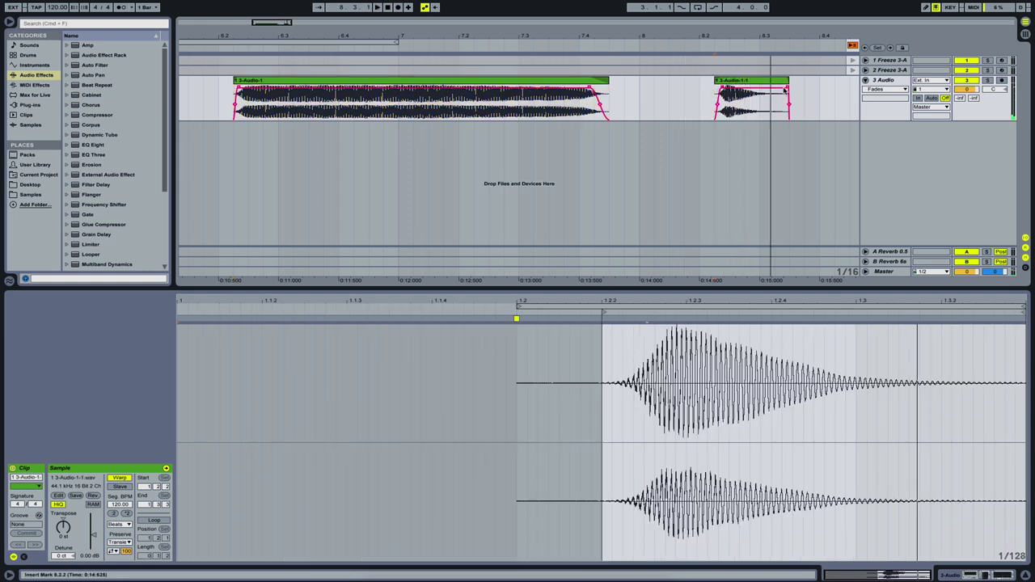
{"action": "left_click_drag", "start_coordinate": [788, 81], "coordinate": [774, 81]}
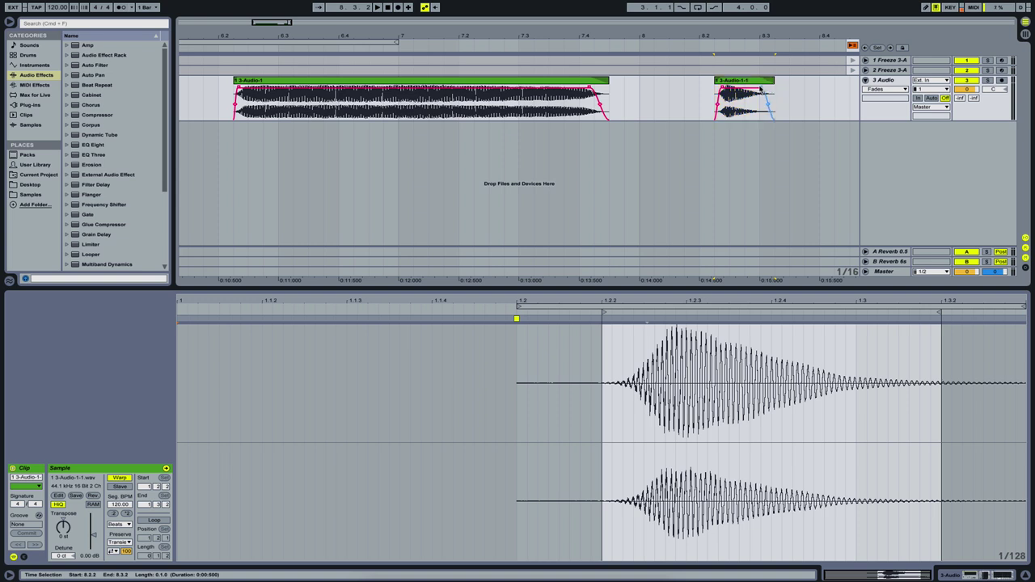
{"action": "key", "text": "space"}
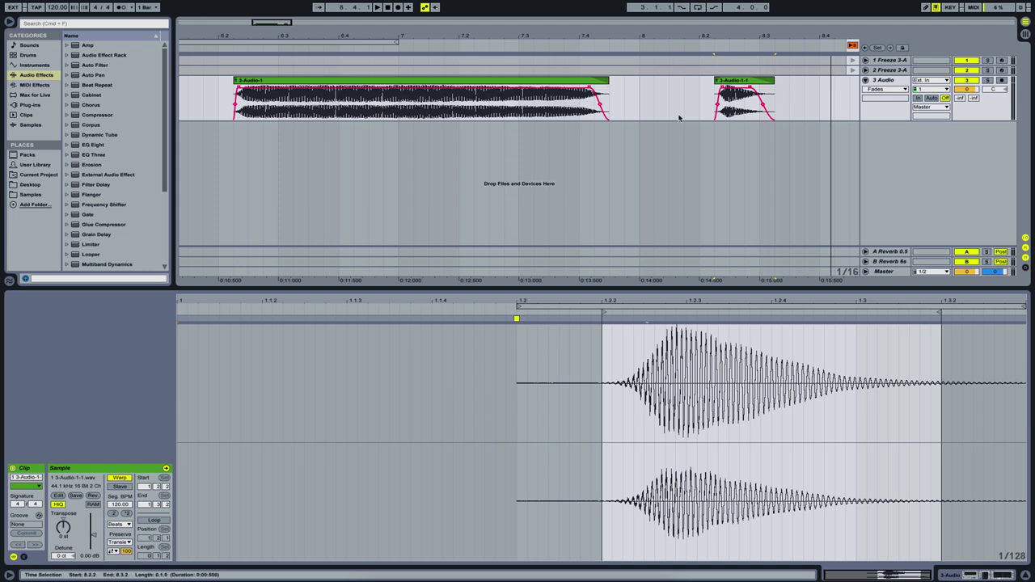
Step: Insert a 4 MIDI track below 3 Audio, show its device chain and browse Instruments
{"action": "left_click", "coordinate": [1024, 576]}
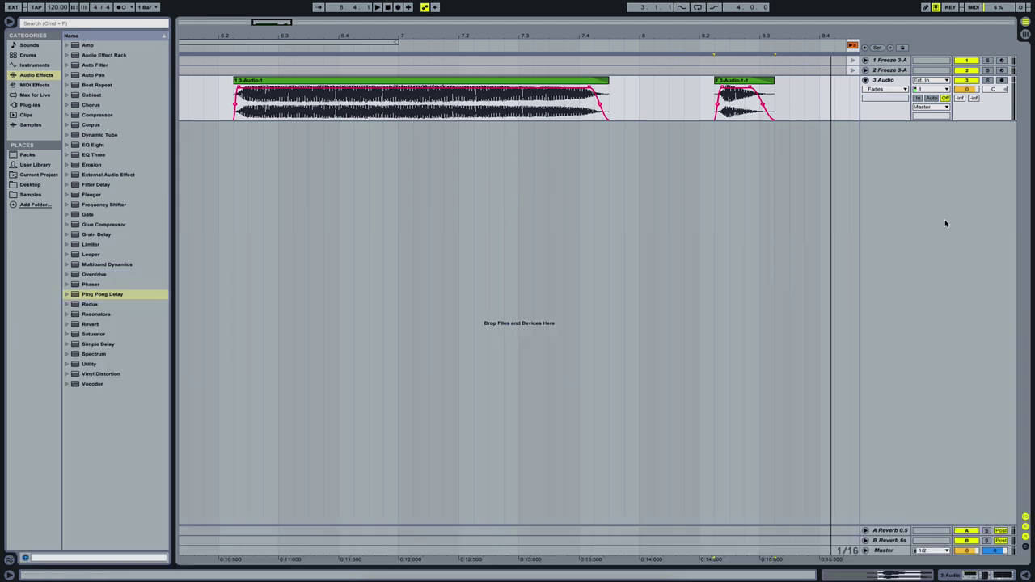
{"action": "right_click", "coordinate": [925, 161]}
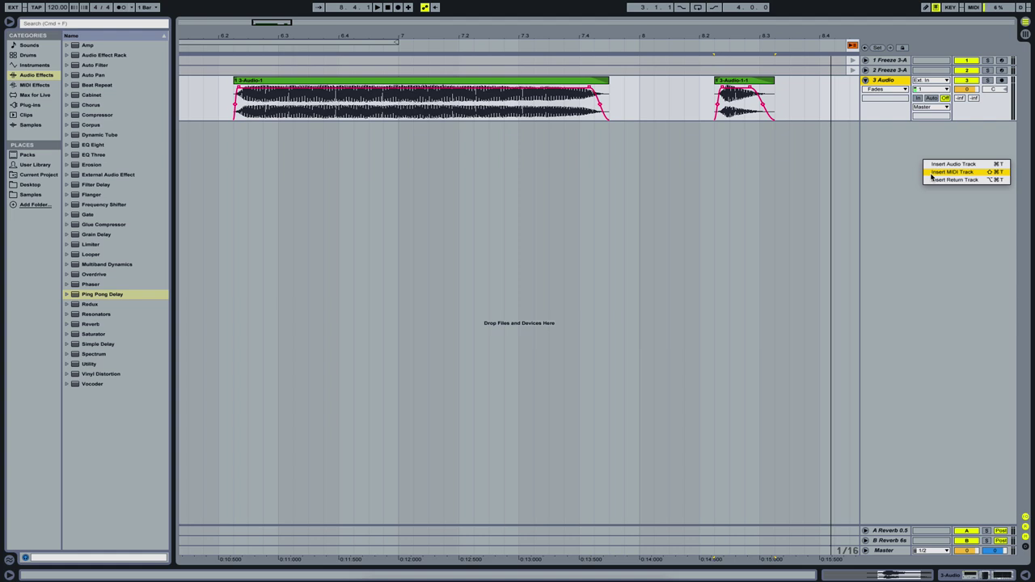
{"action": "left_click", "coordinate": [932, 176]}
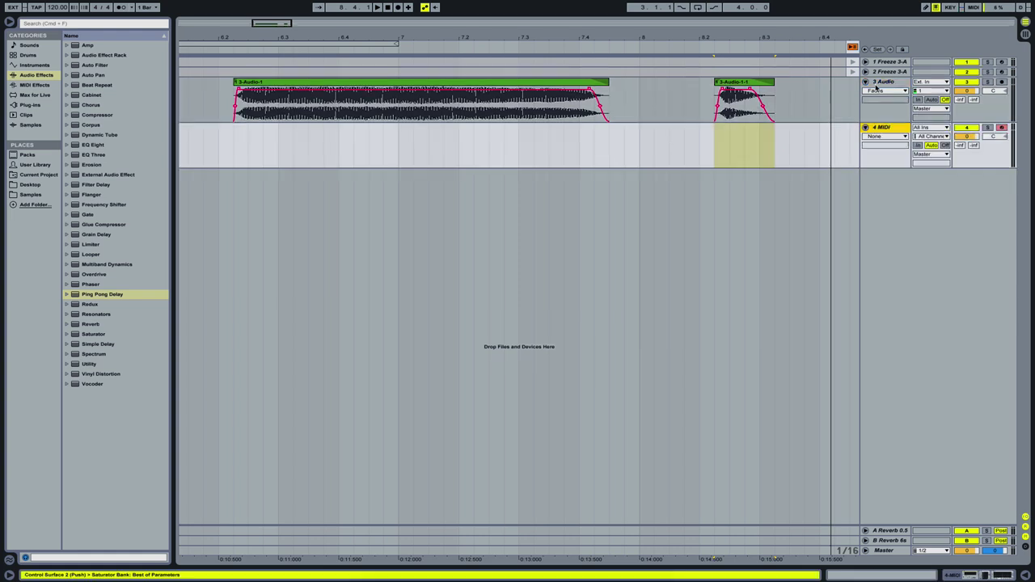
{"action": "left_click", "coordinate": [880, 83]}
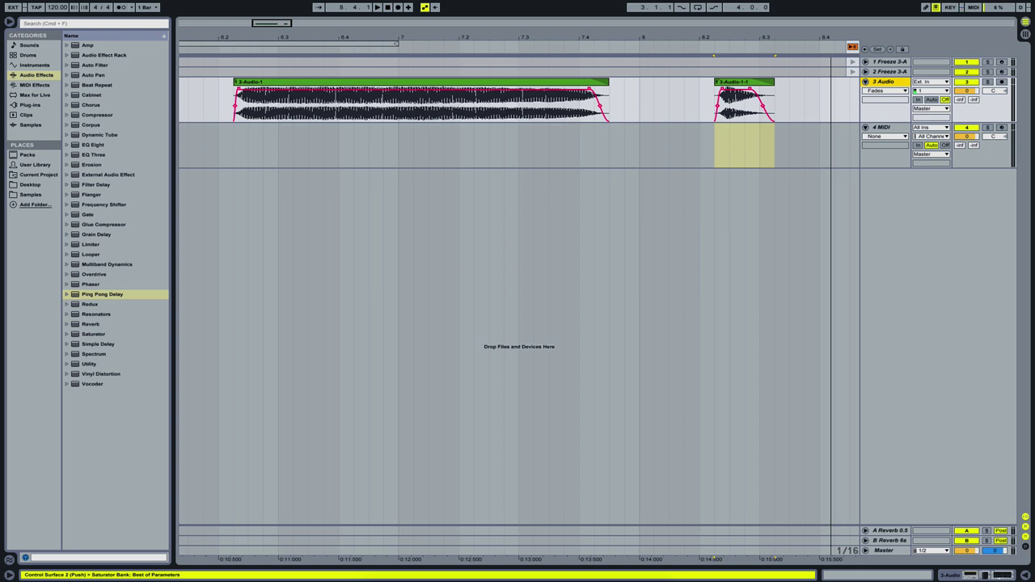
{"action": "key", "text": "ctrl+alt+l"}
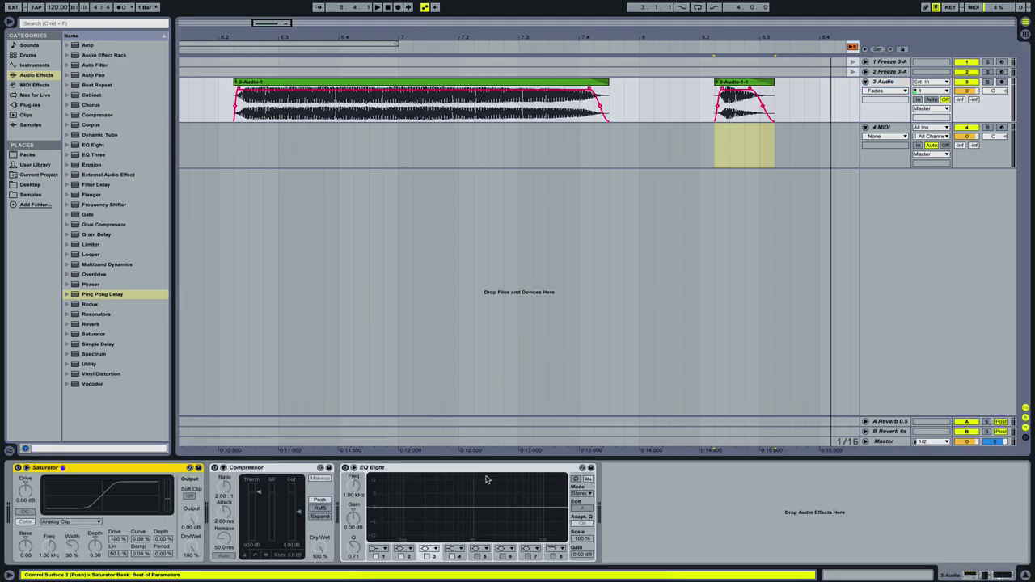
{"action": "left_click", "coordinate": [900, 132]}
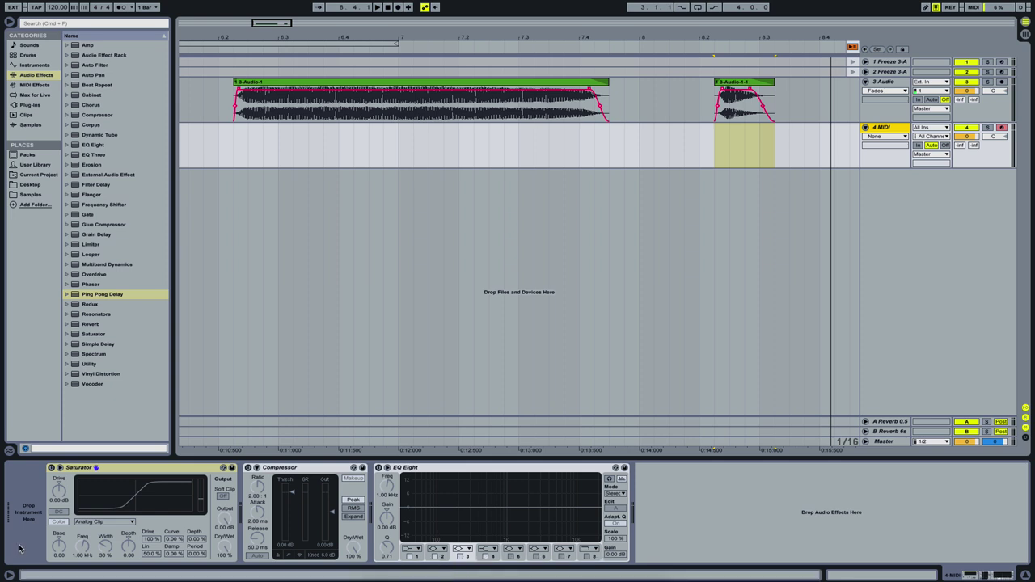
{"action": "left_click", "coordinate": [36, 64]}
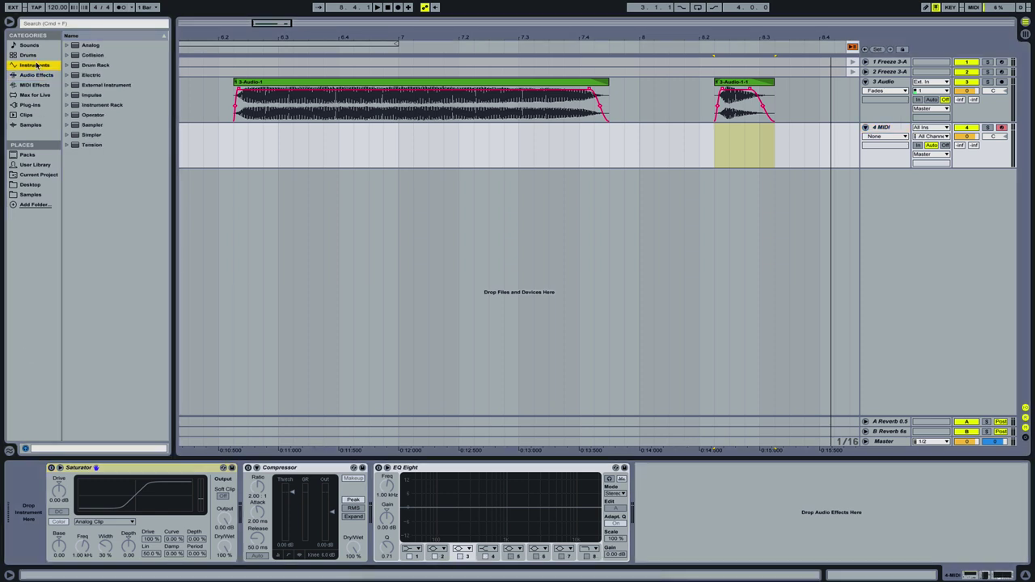
Step: Load Simpler onto the 4 MIDI track with the long 3-Audio-1 sample and arm the track
{"action": "double_click", "coordinate": [91, 135]}
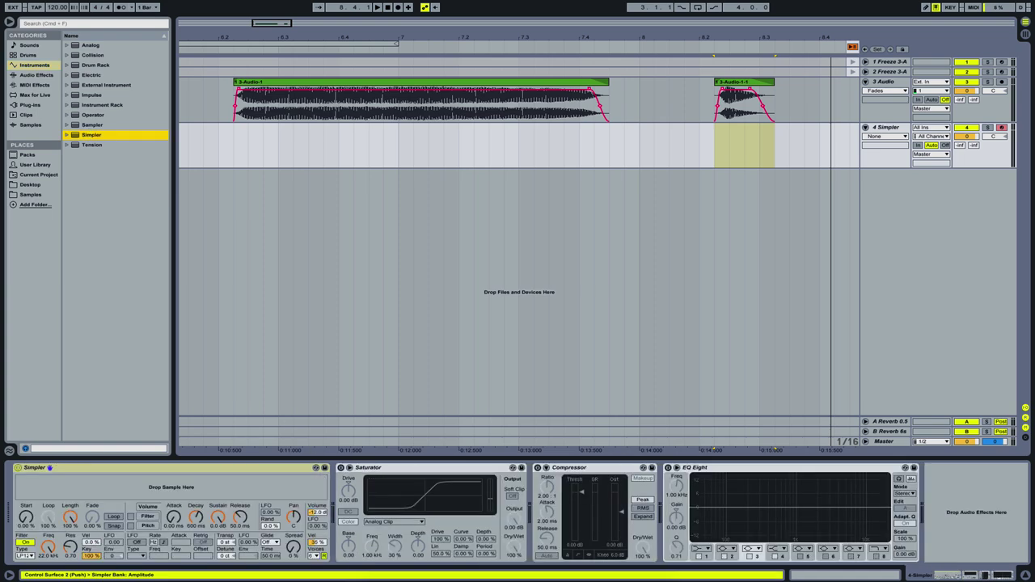
{"action": "left_click_drag", "start_coordinate": [311, 84], "coordinate": [146, 488]}
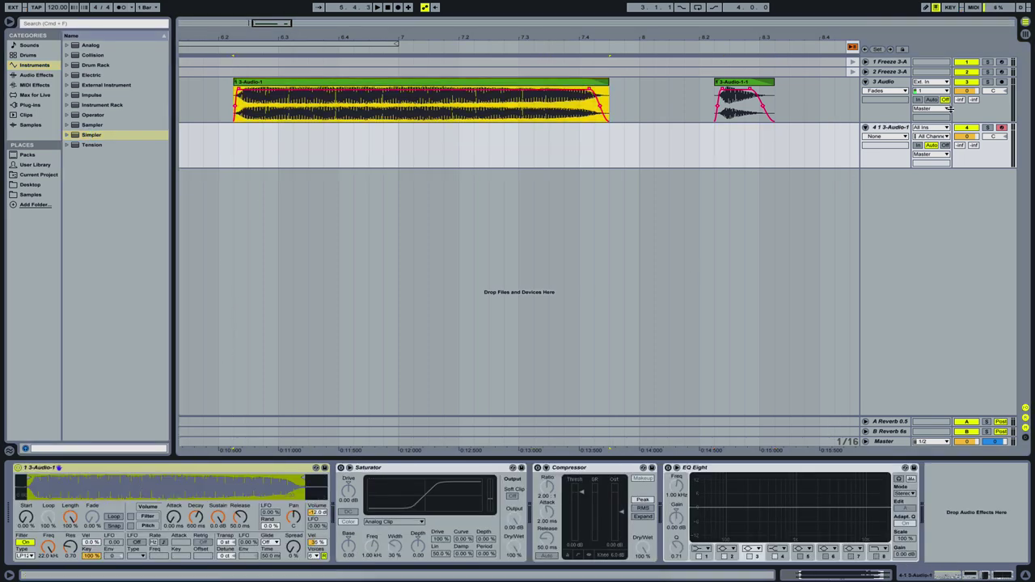
{"action": "left_click", "coordinate": [1002, 127]}
{"action": "left_click", "coordinate": [897, 84]}
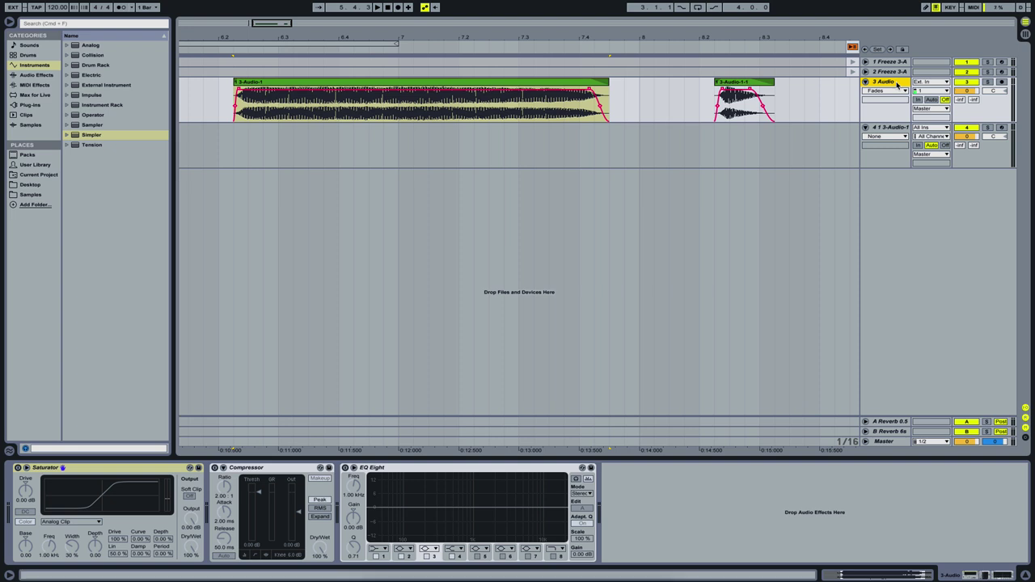
Step: Add Spectrum after EQ Eight on 3 Audio and view its full-window analysis
{"action": "left_click", "coordinate": [27, 75]}
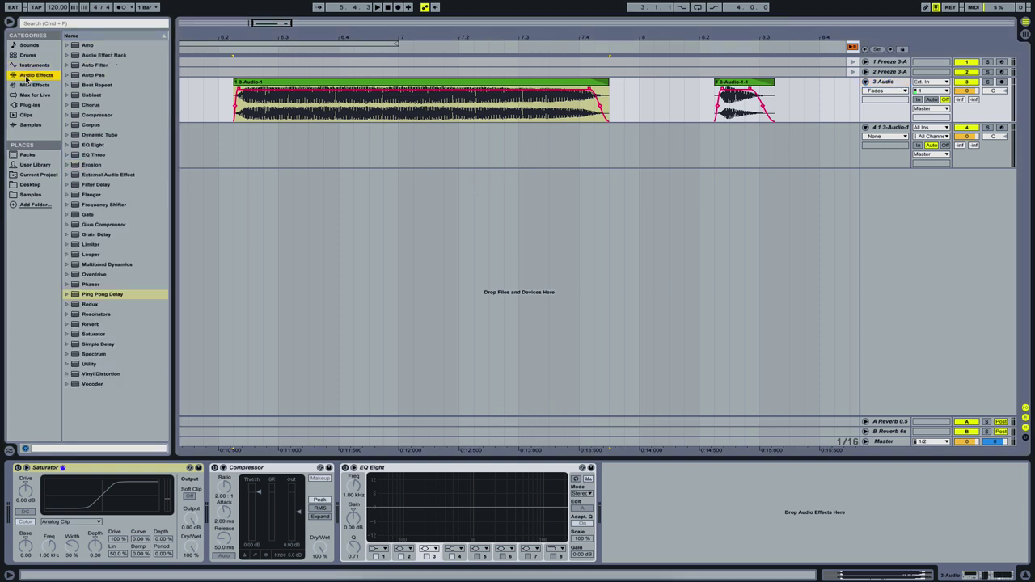
{"action": "double_click", "coordinate": [94, 355]}
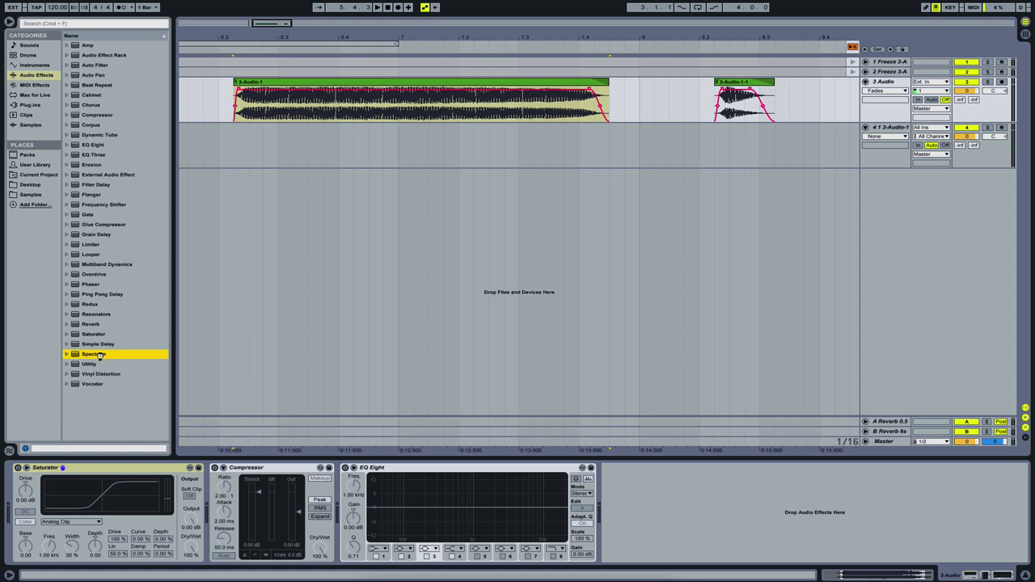
{"action": "left_click", "coordinate": [617, 468]}
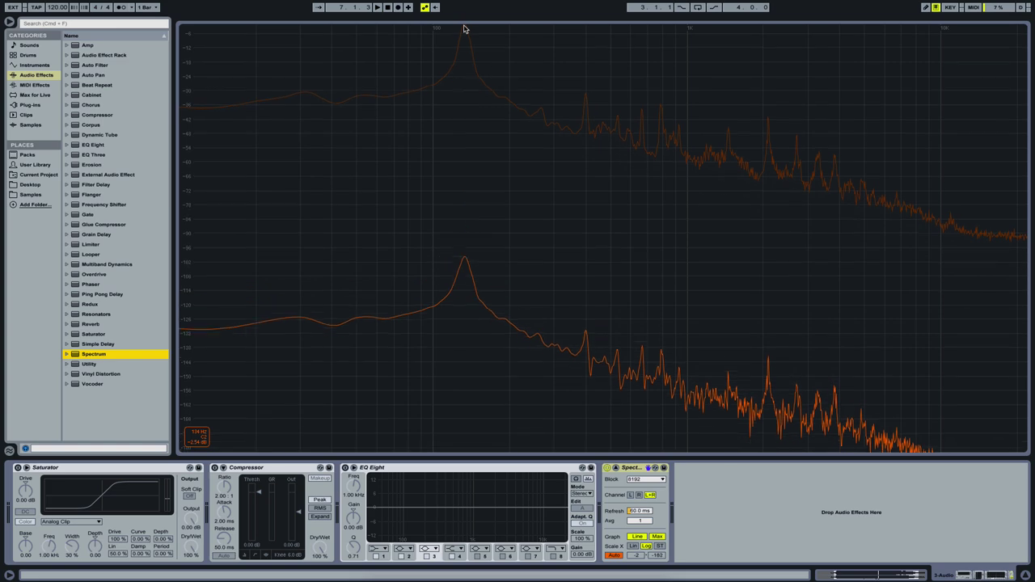
{"action": "left_click", "coordinate": [617, 468]}
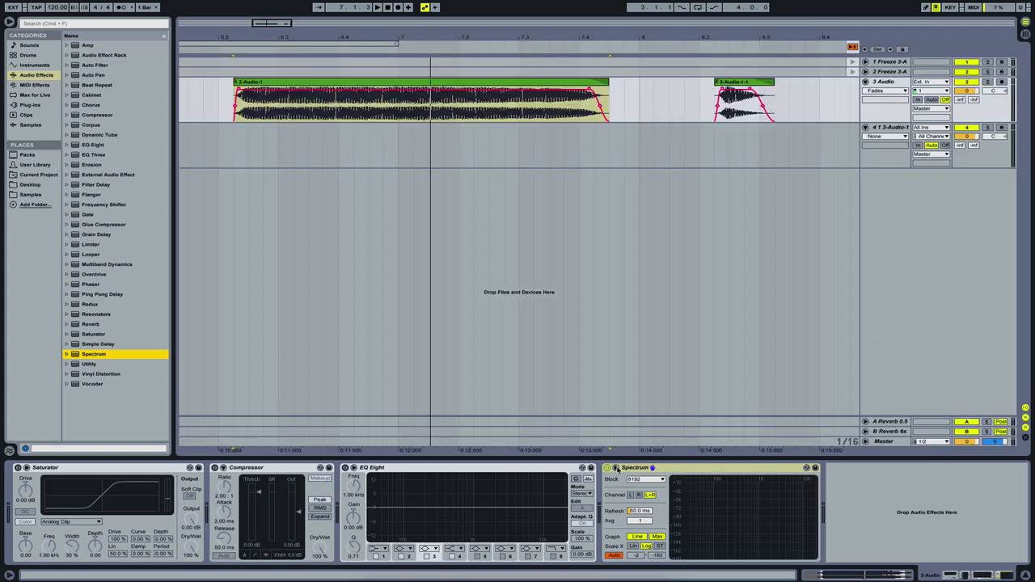
Step: Transpose the 1 3-Audio-1 track's Simpler up 12 semitones and detune it slightly flat
{"action": "left_click", "coordinate": [894, 127]}
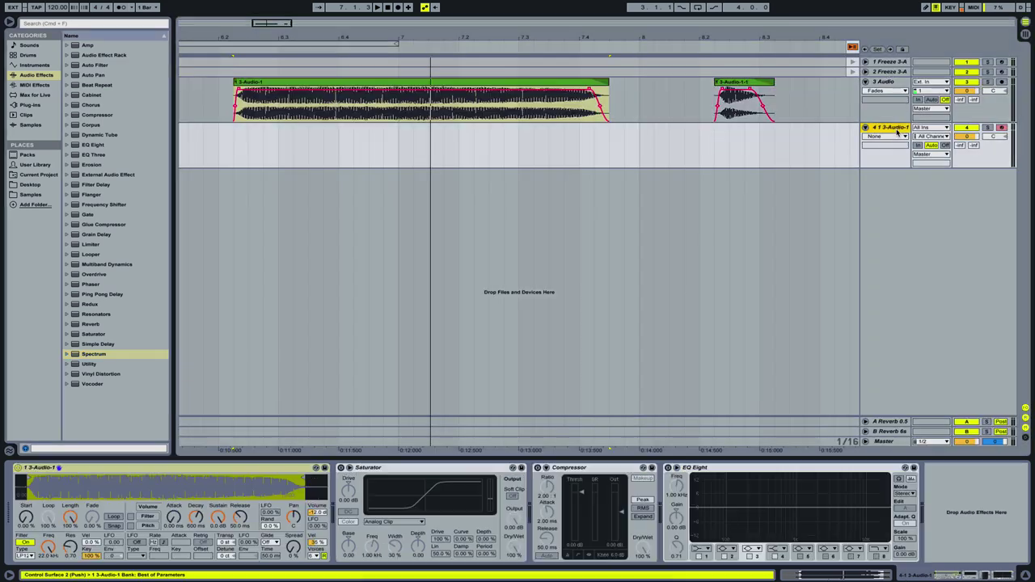
{"action": "left_click", "coordinate": [228, 543]}
{"action": "type", "text": "12"}
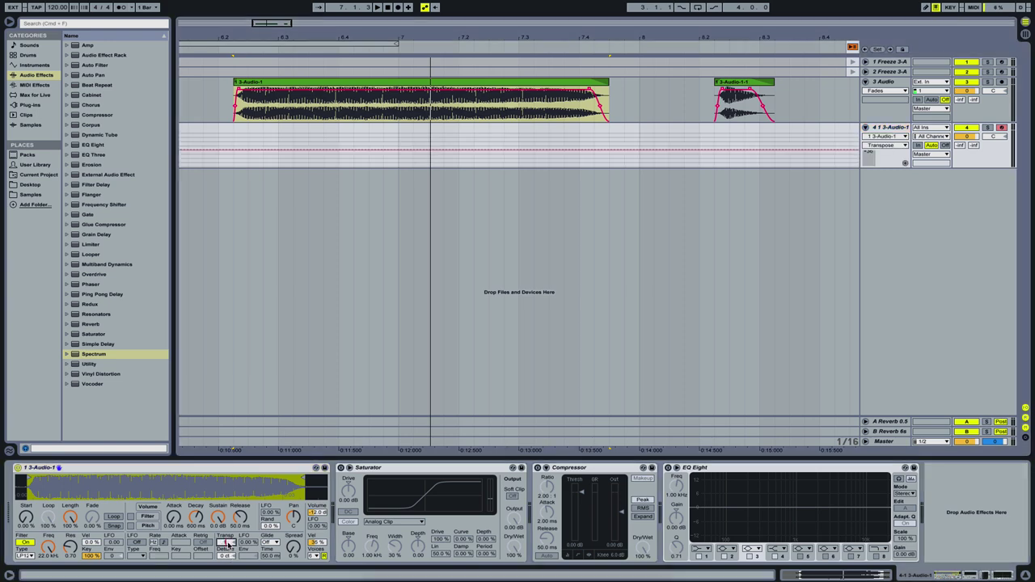
{"action": "key", "text": "Return"}
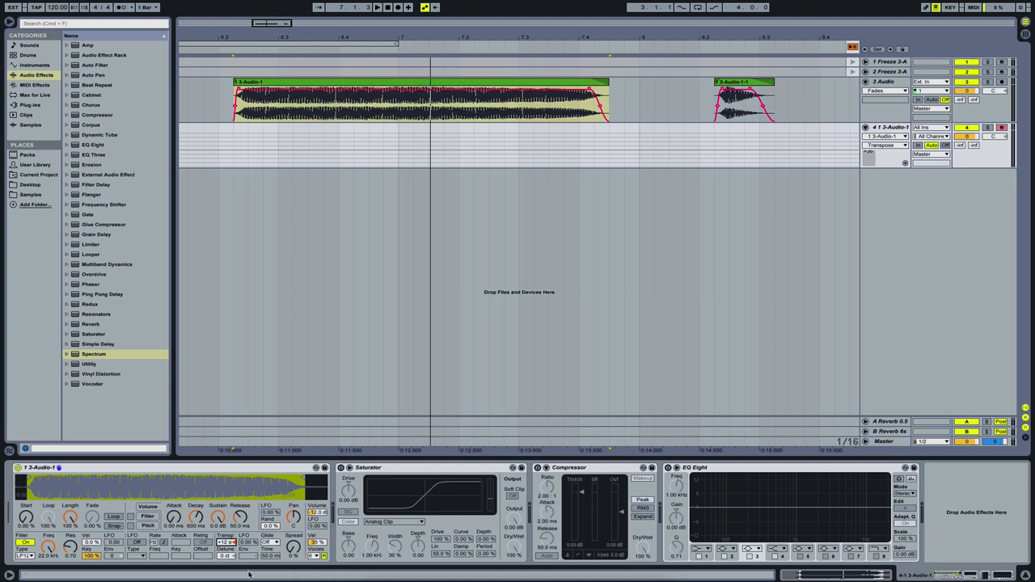
{"action": "left_click_drag", "start_coordinate": [226, 561], "coordinate": [227, 571]}
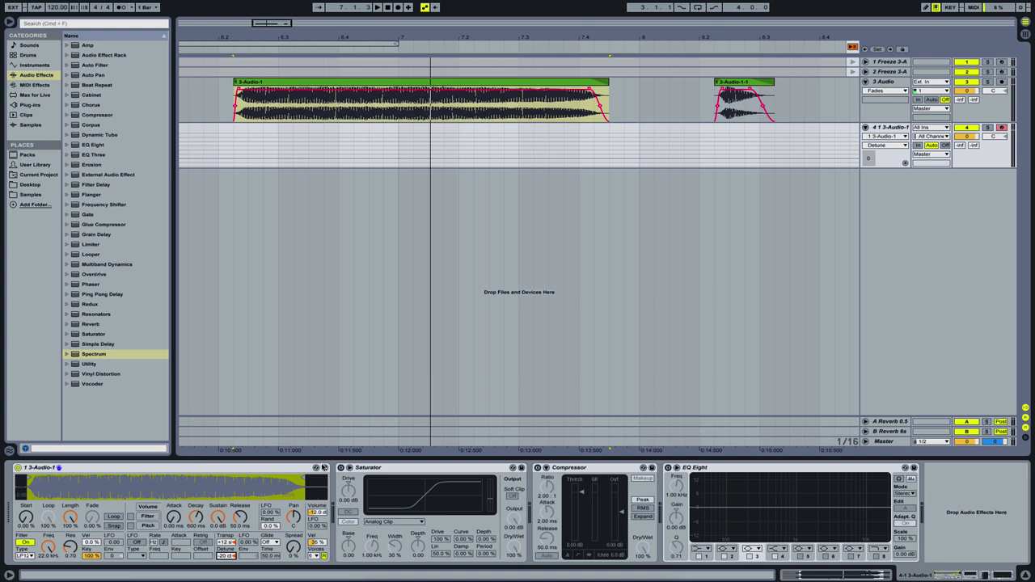
{"action": "left_click", "coordinate": [215, 471]}
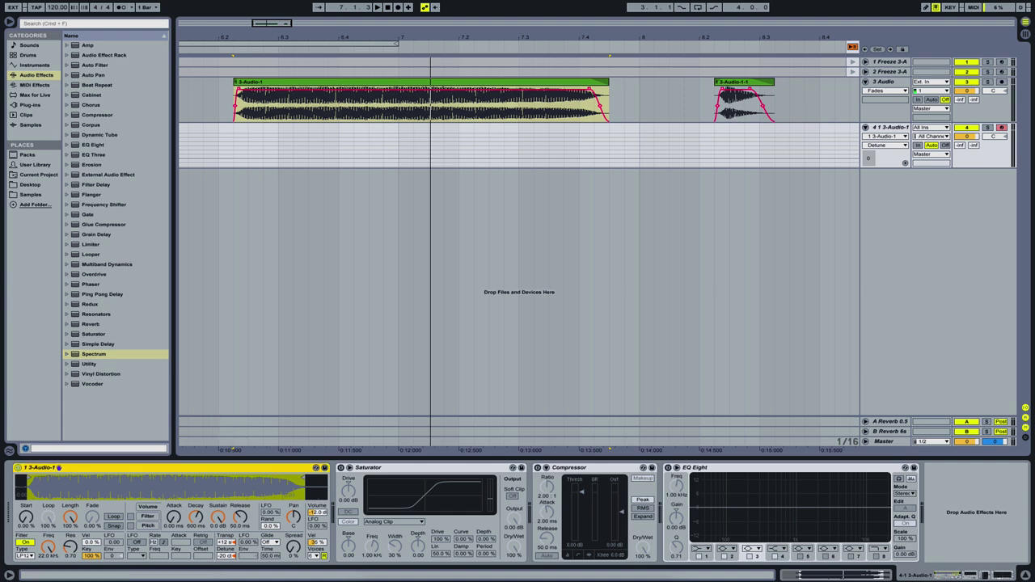
Step: Turn the stab track's Simpler into a Sampler from the device's context menu
{"action": "right_click", "coordinate": [166, 478]}
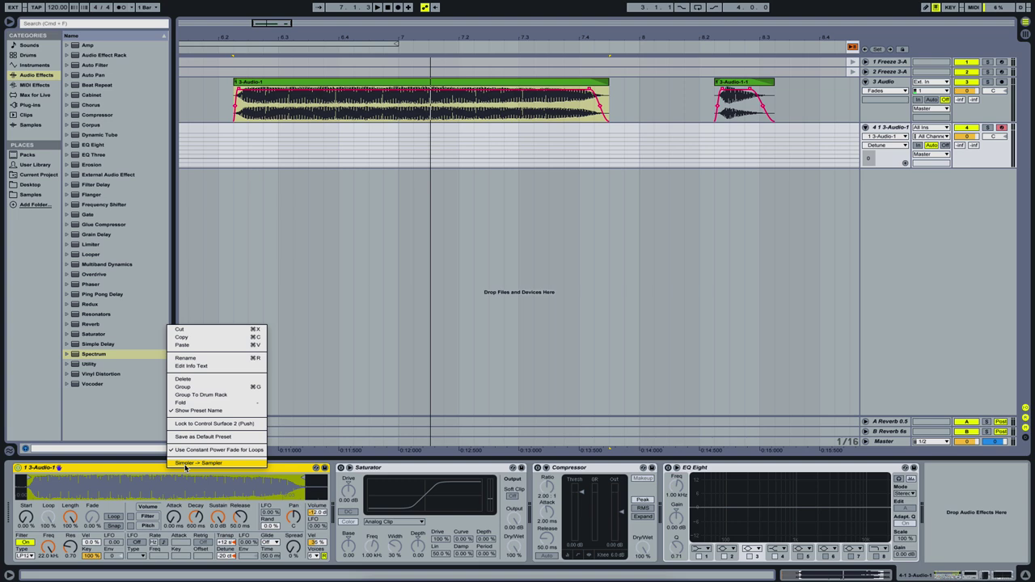
{"action": "left_click", "coordinate": [186, 464]}
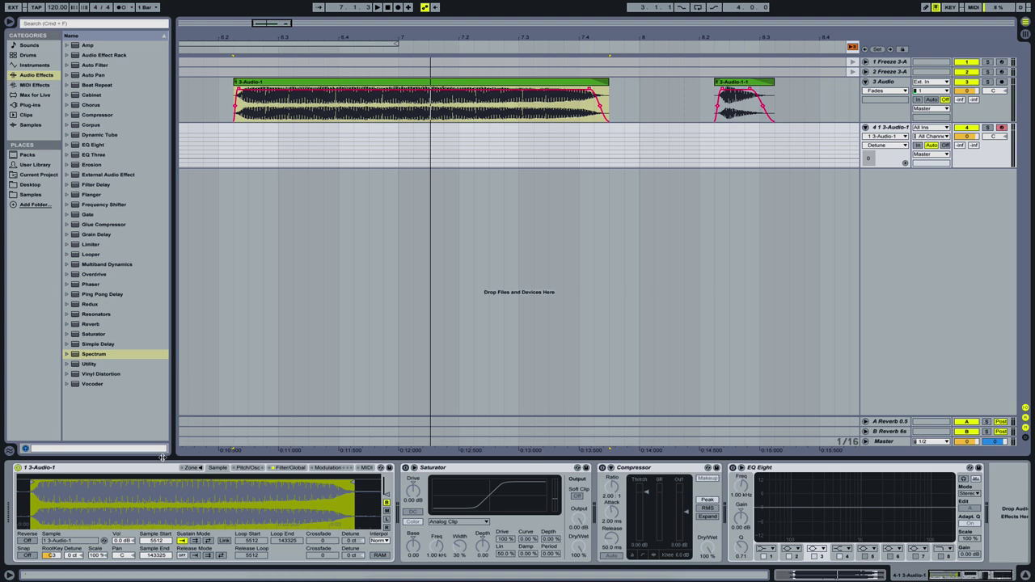
Step: Compare forward and ping-pong Sustain Mode loops, ending on ping-pong
{"action": "left_click", "coordinate": [195, 540]}
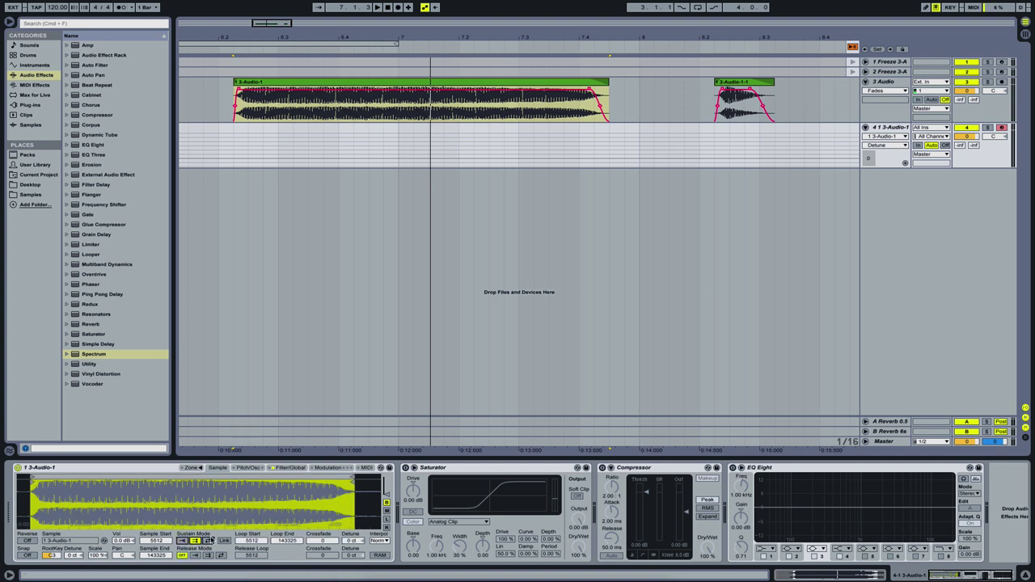
{"action": "left_click", "coordinate": [209, 541]}
{"action": "left_click", "coordinate": [195, 540]}
{"action": "left_click", "coordinate": [208, 541]}
{"action": "left_click", "coordinate": [195, 540]}
{"action": "left_click", "coordinate": [208, 541]}
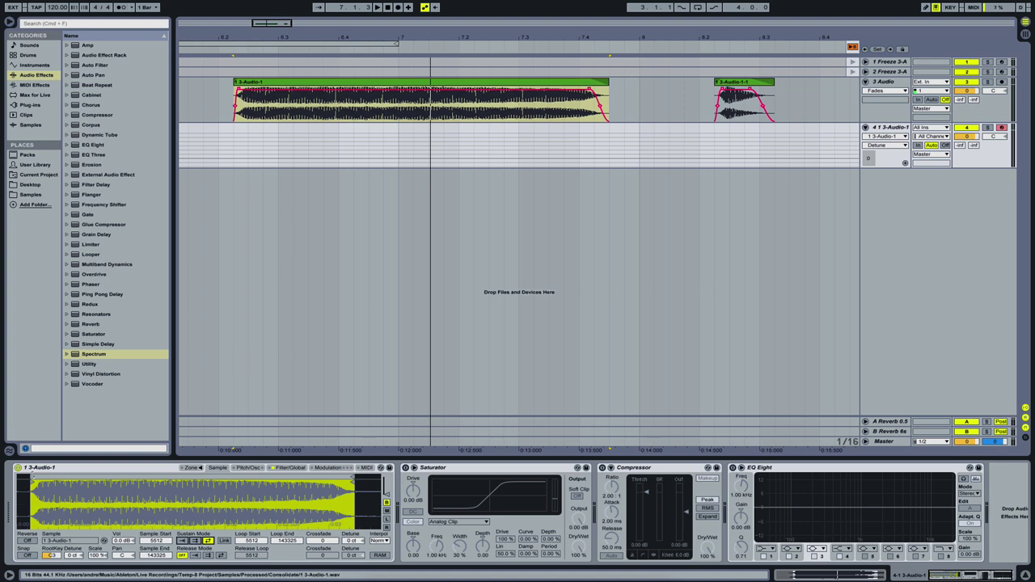
Step: Narrow the Sampler's sustain loop to start 17860 and end 119772
{"action": "left_click_drag", "start_coordinate": [33, 477], "coordinate": [65, 478]}
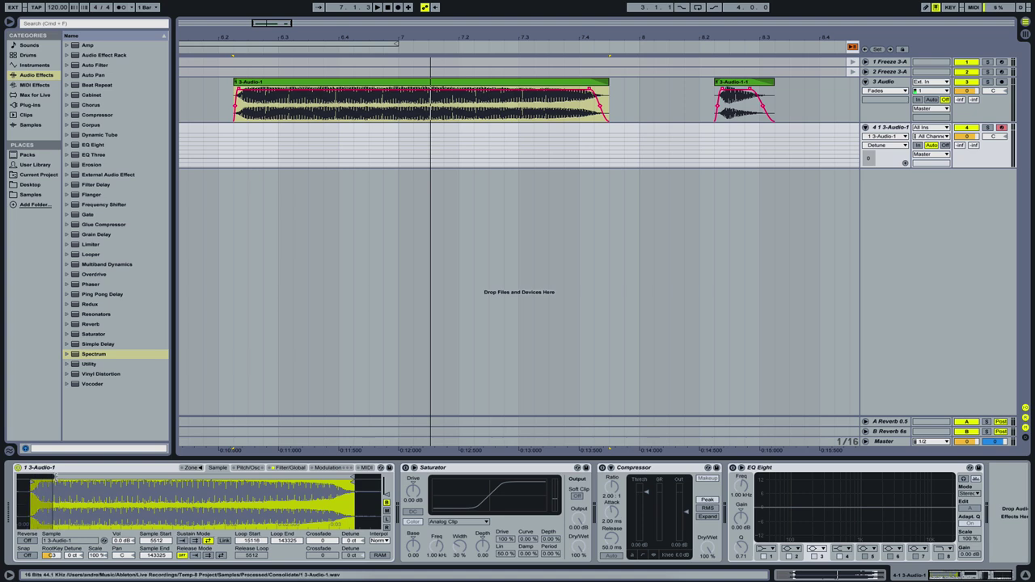
{"action": "left_click_drag", "start_coordinate": [55, 477], "coordinate": [61, 477]}
{"action": "left_click_drag", "start_coordinate": [354, 477], "coordinate": [300, 477]}
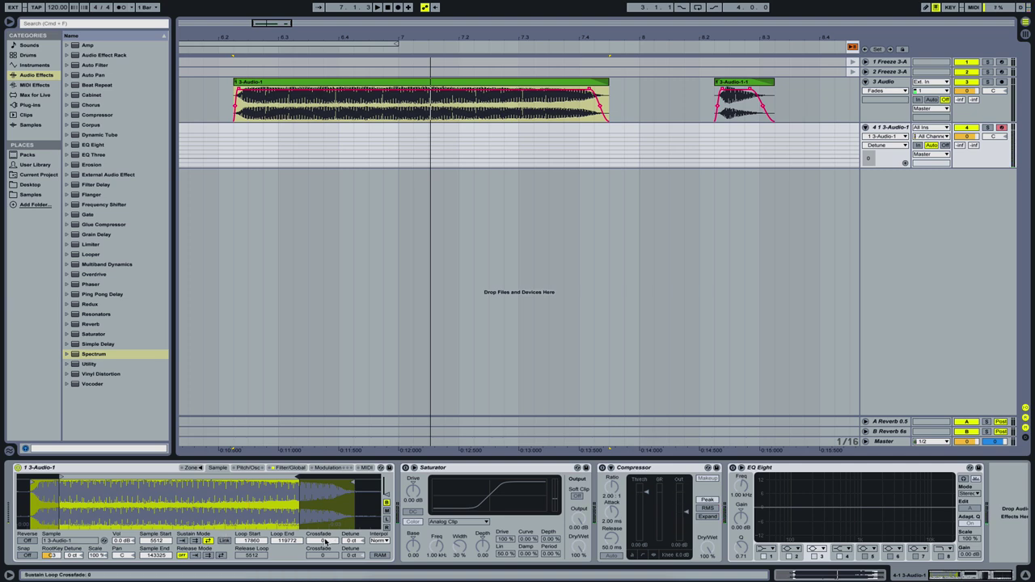
Step: Add a loop crossfade of about 10306 and push the loop start further into the sample
{"action": "left_click", "coordinate": [324, 542]}
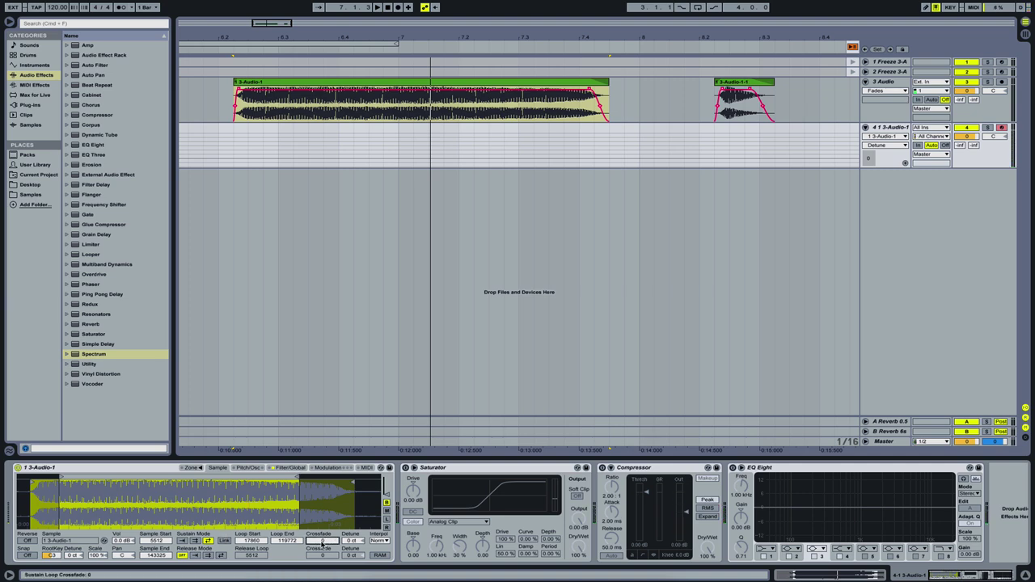
{"action": "left_click_drag", "start_coordinate": [322, 546], "coordinate": [322, 501]}
{"action": "left_click_drag", "start_coordinate": [60, 476], "coordinate": [75, 476]}
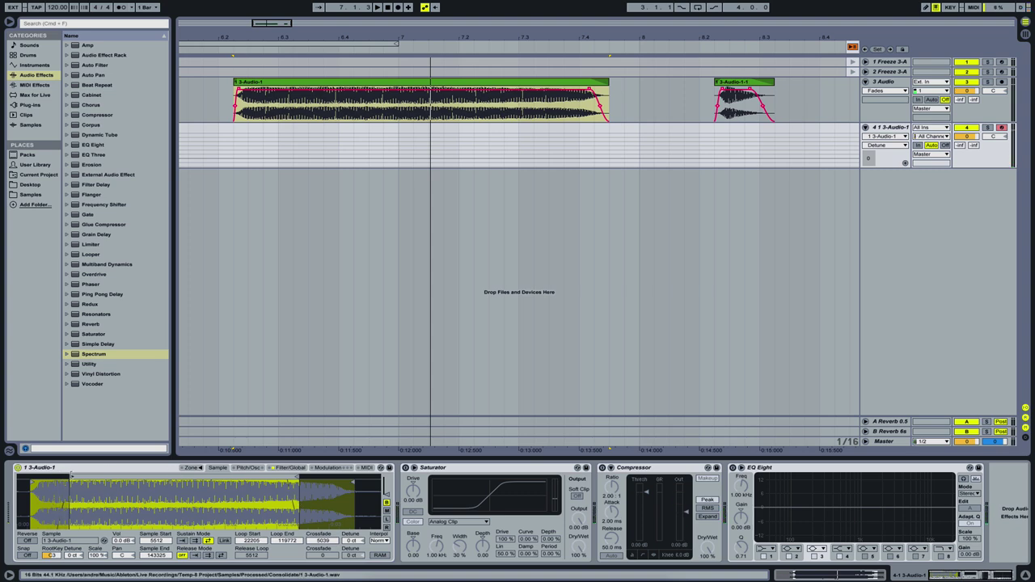
{"action": "left_click_drag", "start_coordinate": [333, 538], "coordinate": [333, 508]}
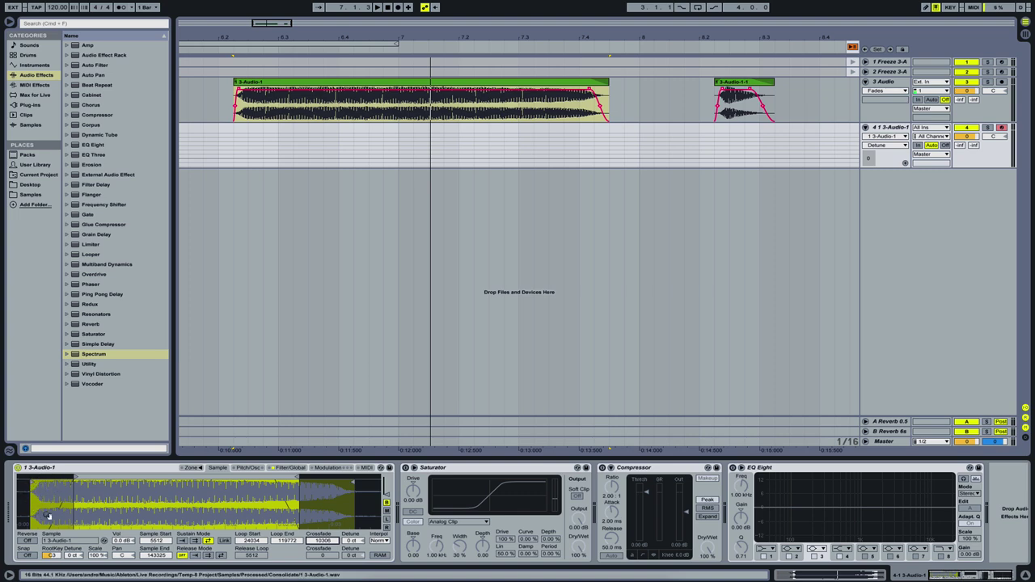
{"action": "left_click_drag", "start_coordinate": [326, 540], "coordinate": [326, 508]}
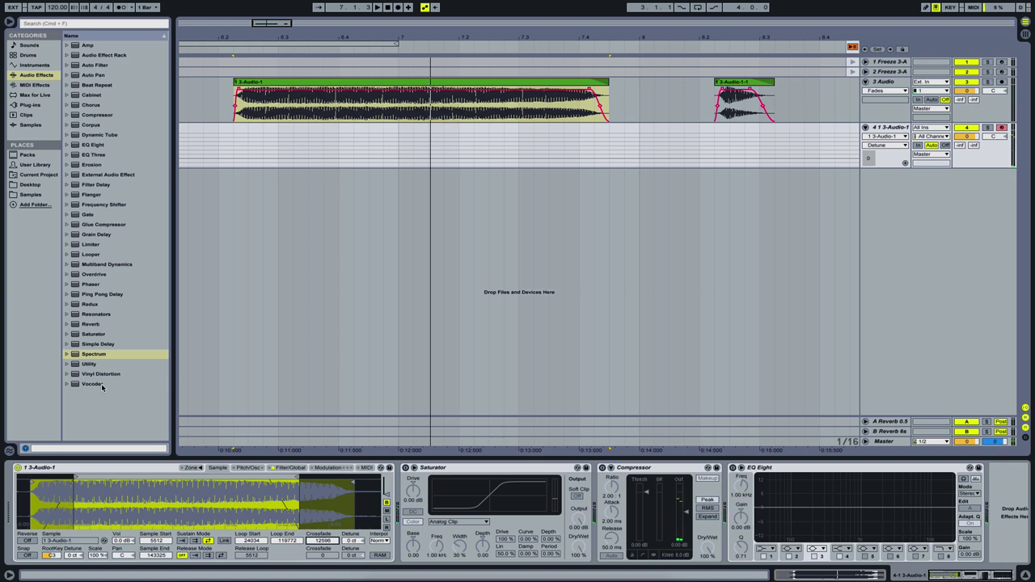
Step: Switch the sustain loop to forward, with loop start 39355 and a 27025 crossfade
{"action": "left_click", "coordinate": [195, 540]}
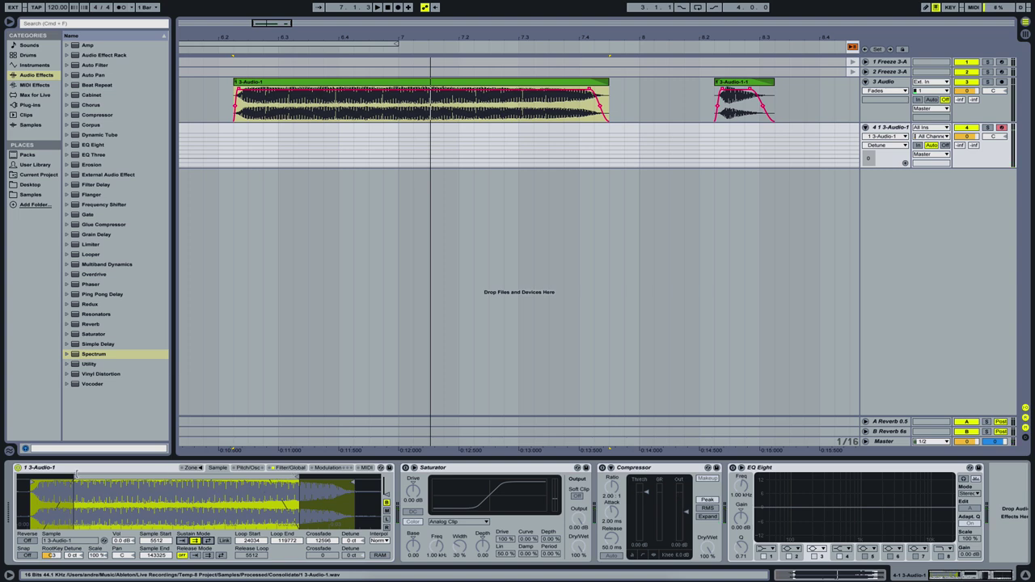
{"action": "left_click_drag", "start_coordinate": [74, 477], "coordinate": [111, 477]}
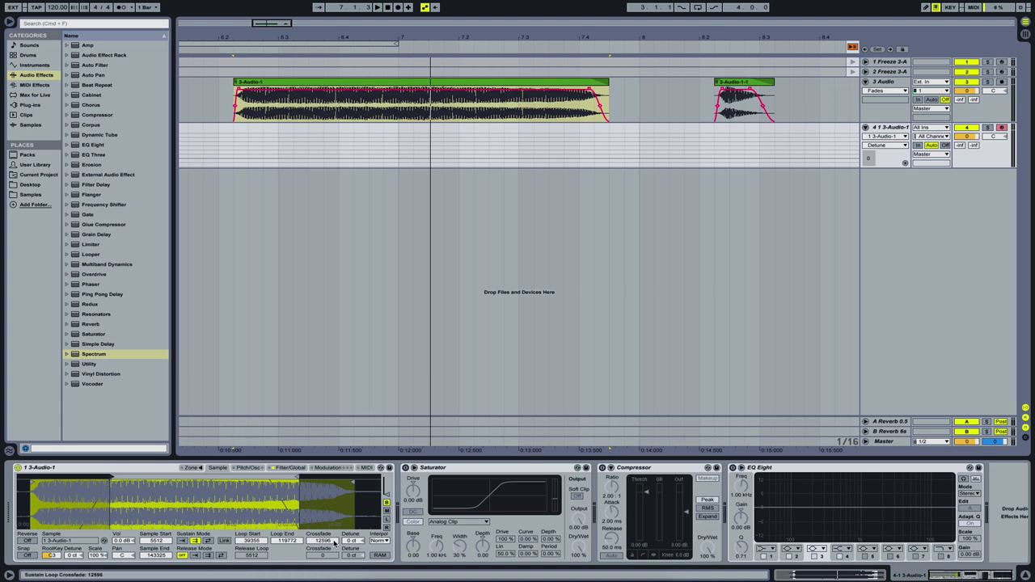
{"action": "left_click_drag", "start_coordinate": [333, 543], "coordinate": [333, 524]}
Step: Detune the sample -12 ct, set track volume to -1.7 dB, and check the Master and 3 Audio tracks
{"action": "left_click_drag", "start_coordinate": [75, 556], "coordinate": [75, 569]}
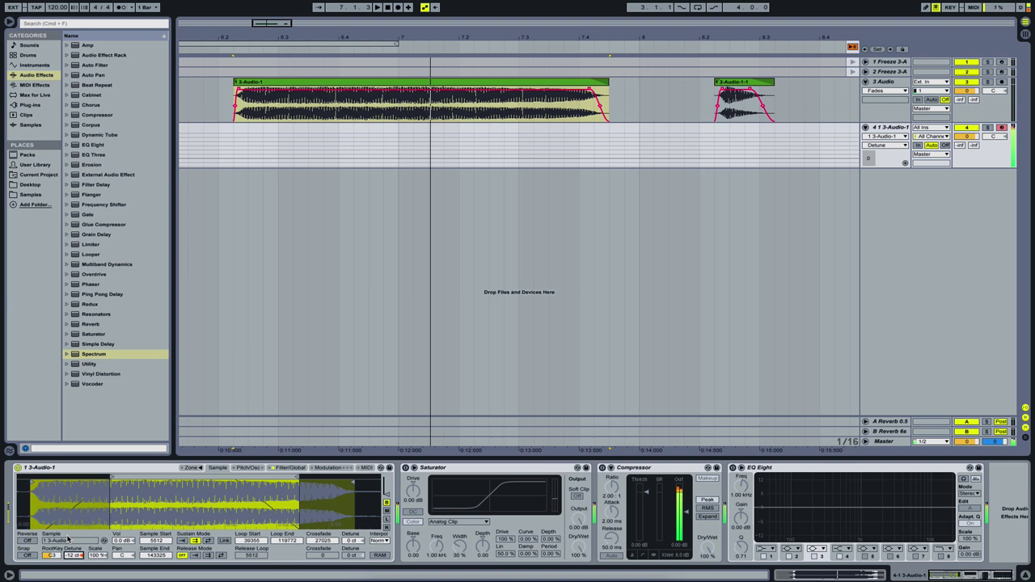
{"action": "left_click_drag", "start_coordinate": [968, 136], "coordinate": [968, 144]}
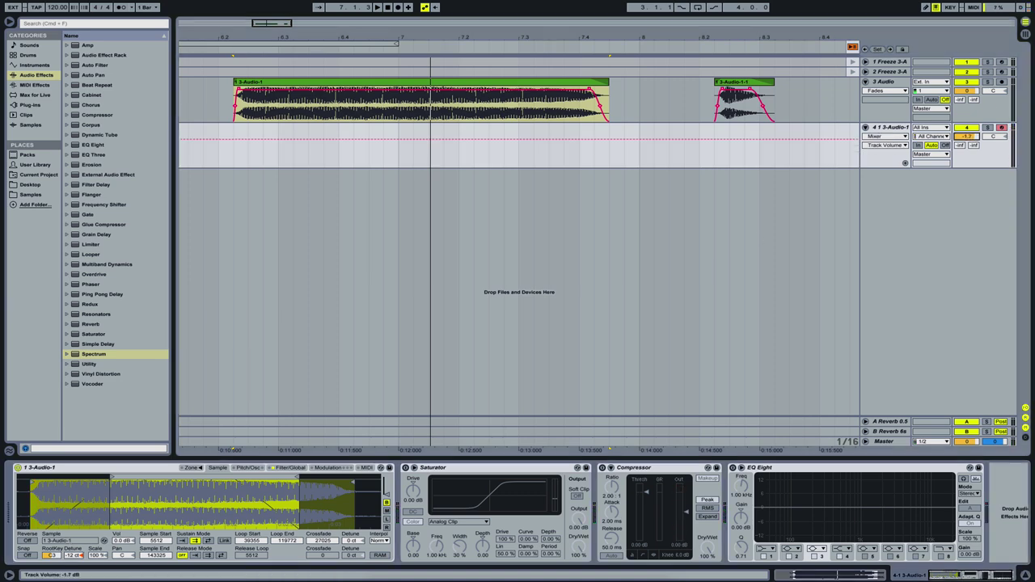
{"action": "left_click", "coordinate": [889, 442]}
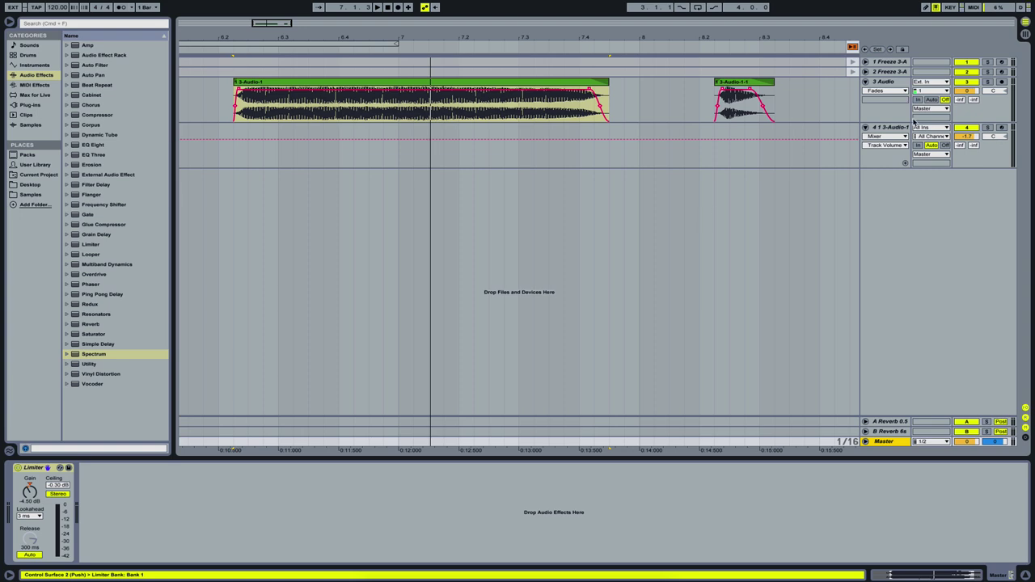
{"action": "left_click", "coordinate": [885, 83]}
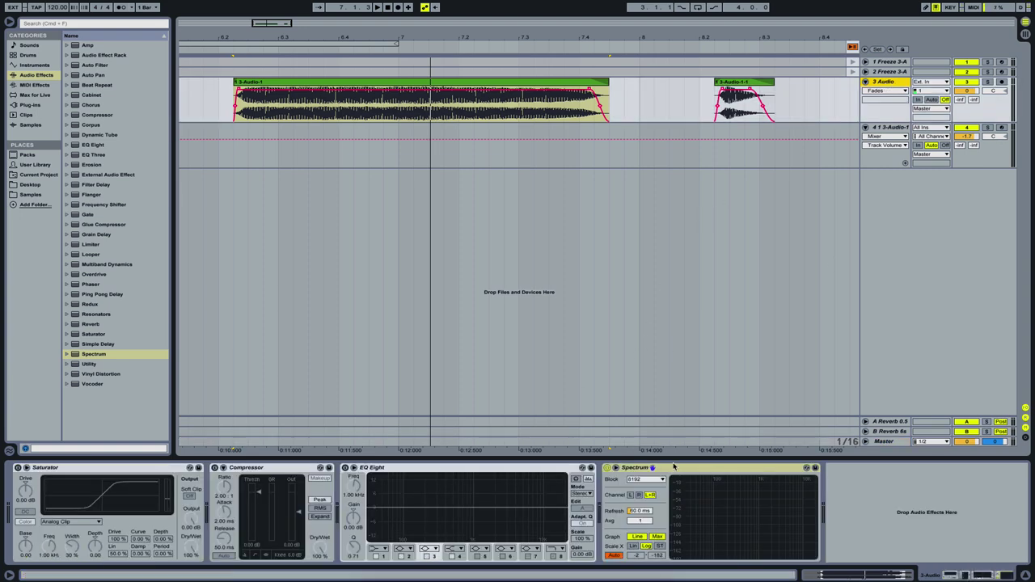
{"action": "left_click", "coordinate": [796, 154]}
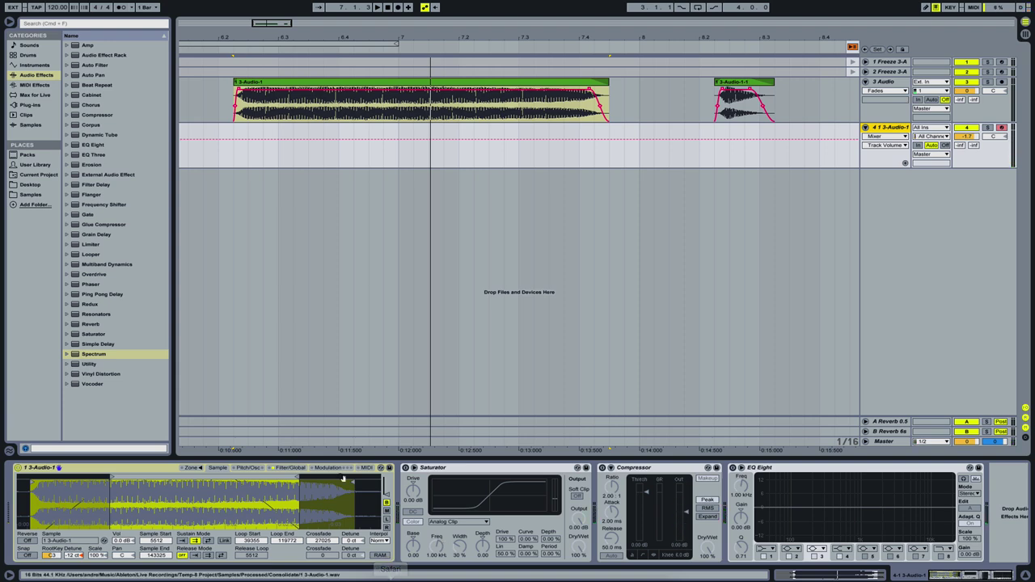
Step: Set the Sampler's filter cutoff to 2.40 kHz and activate the Compressor
{"action": "left_click", "coordinate": [290, 469]}
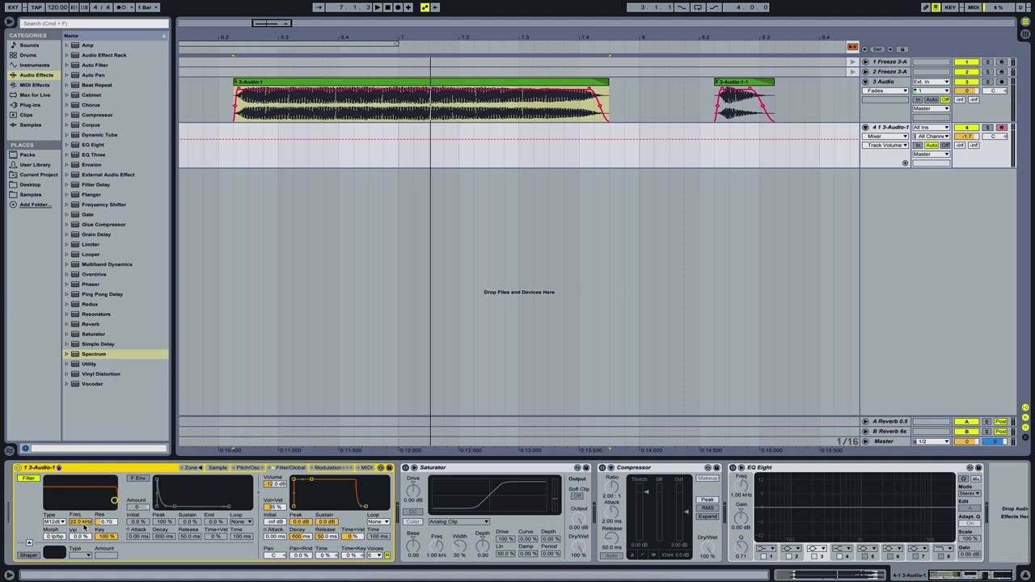
{"action": "left_click_drag", "start_coordinate": [84, 525], "coordinate": [84, 552]}
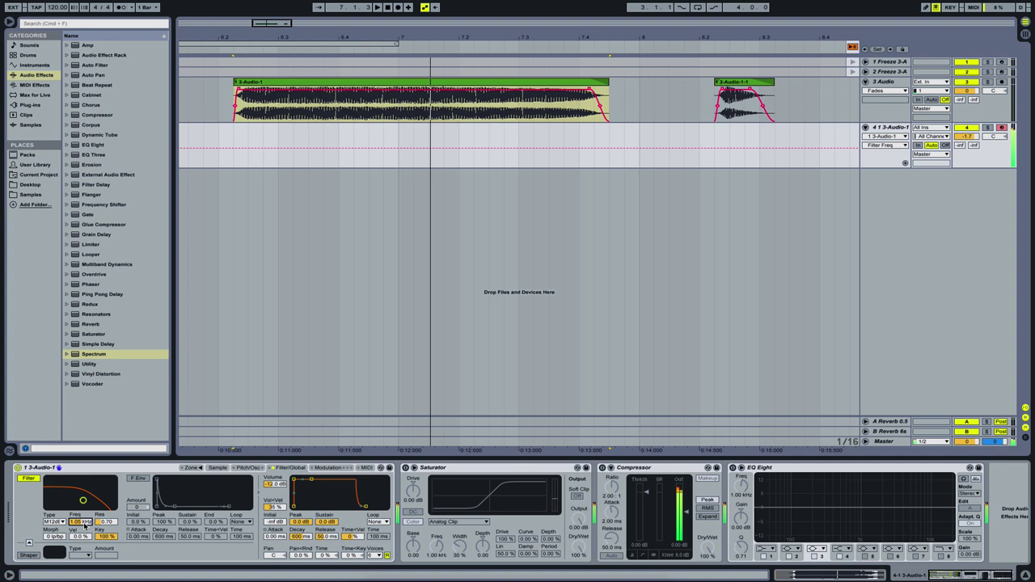
{"action": "left_click_drag", "start_coordinate": [84, 526], "coordinate": [84, 500]}
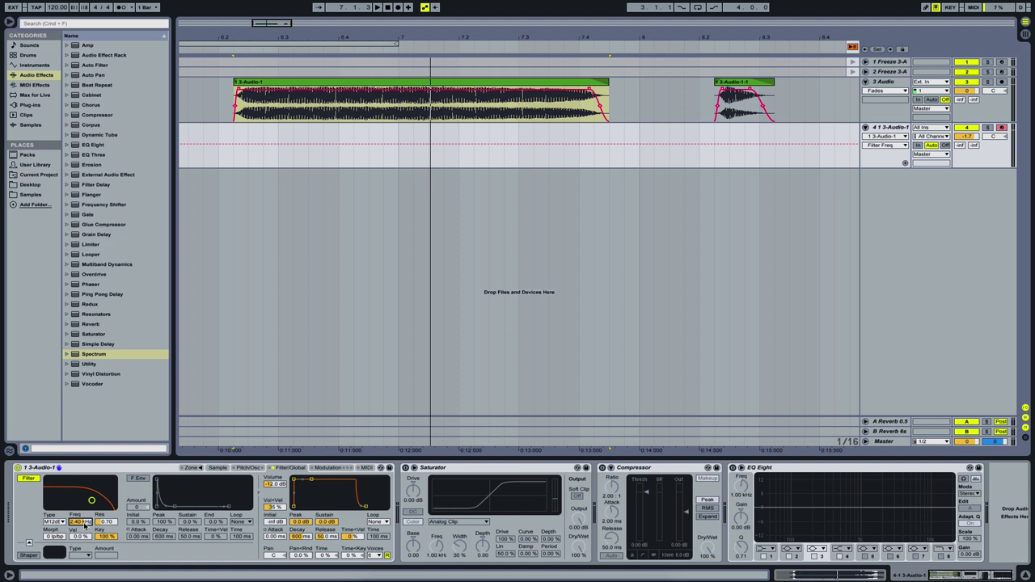
{"action": "left_click", "coordinate": [603, 468]}
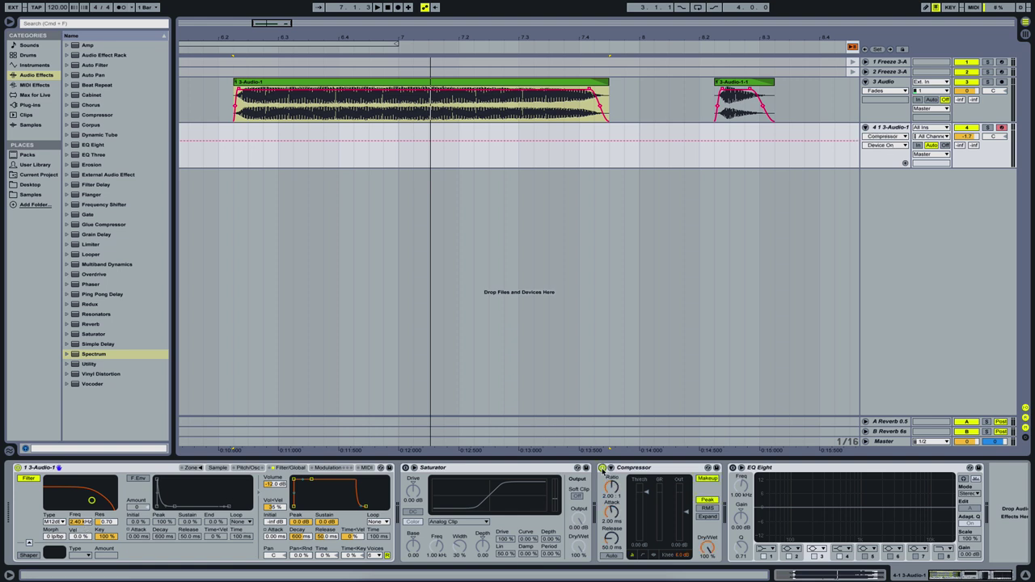
Step: Insert a Utility audio effect into the stab track's chain and power on EQ Eight
{"action": "left_click", "coordinate": [647, 495]}
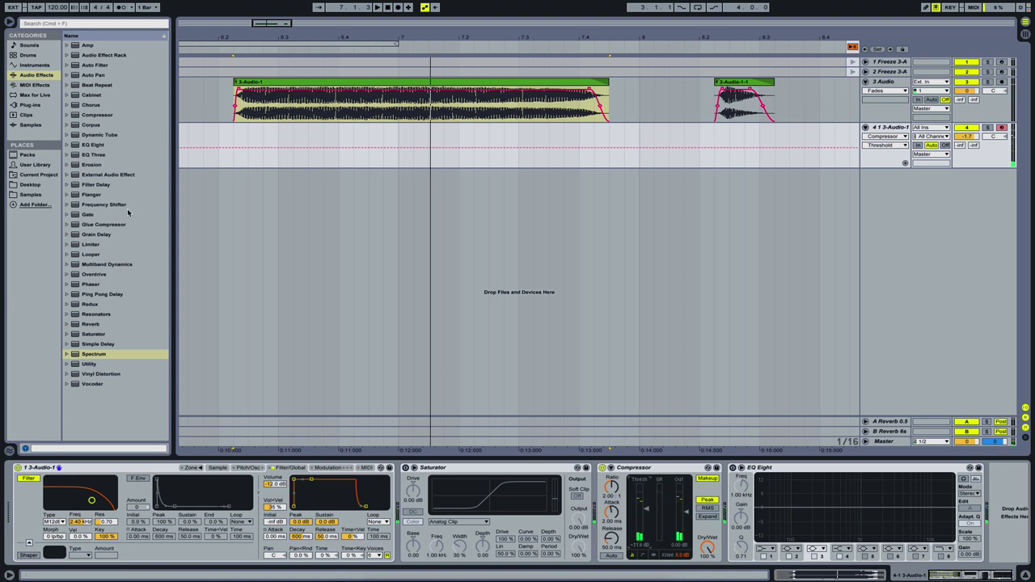
{"action": "left_click", "coordinate": [40, 85]}
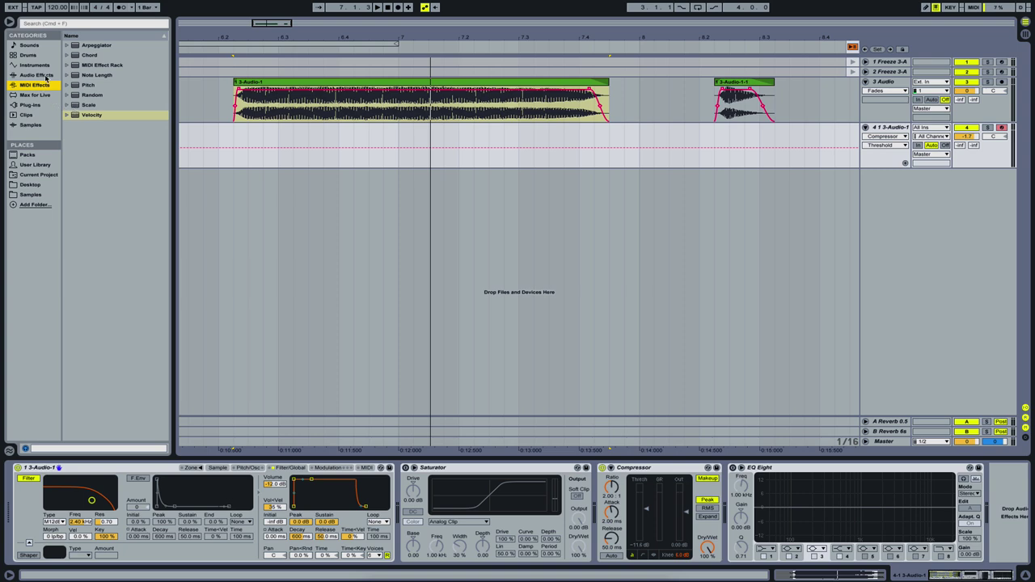
{"action": "left_click", "coordinate": [45, 75]}
{"action": "left_click_drag", "start_coordinate": [85, 364], "coordinate": [400, 486]}
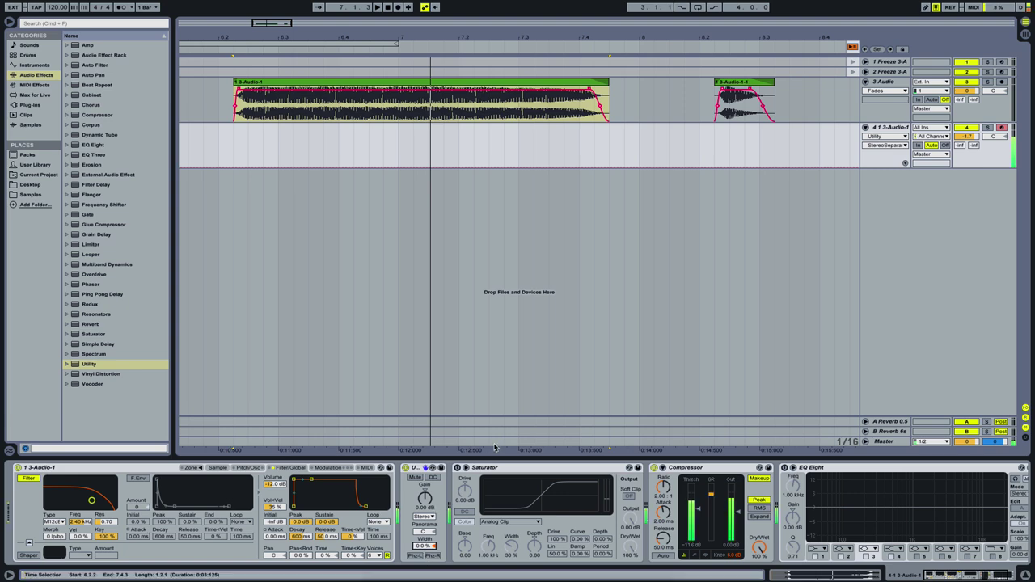
{"action": "scroll", "coordinate": [670, 515], "scroll_direction": "down", "scroll_amount": 2}
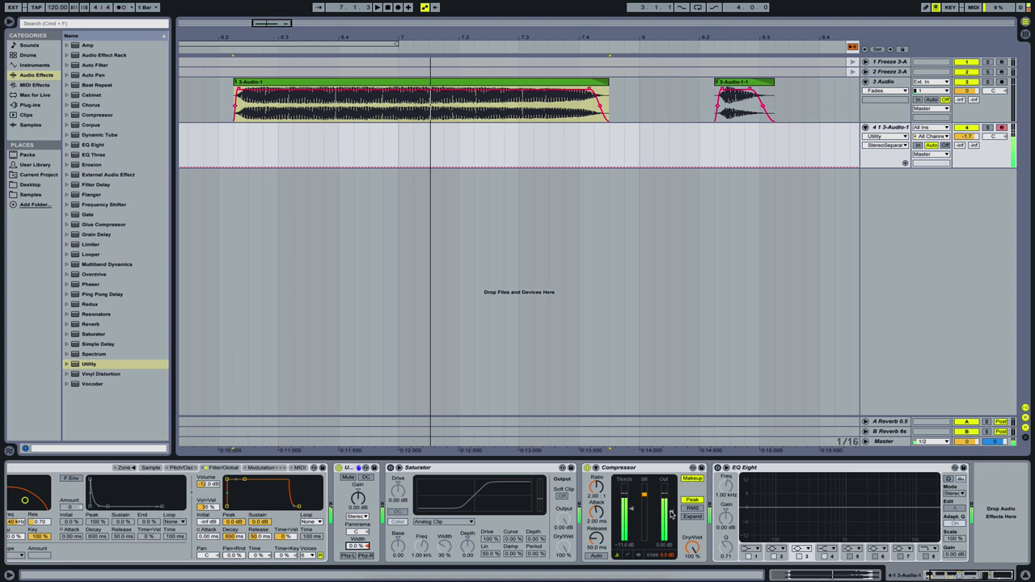
{"action": "left_click", "coordinate": [717, 468]}
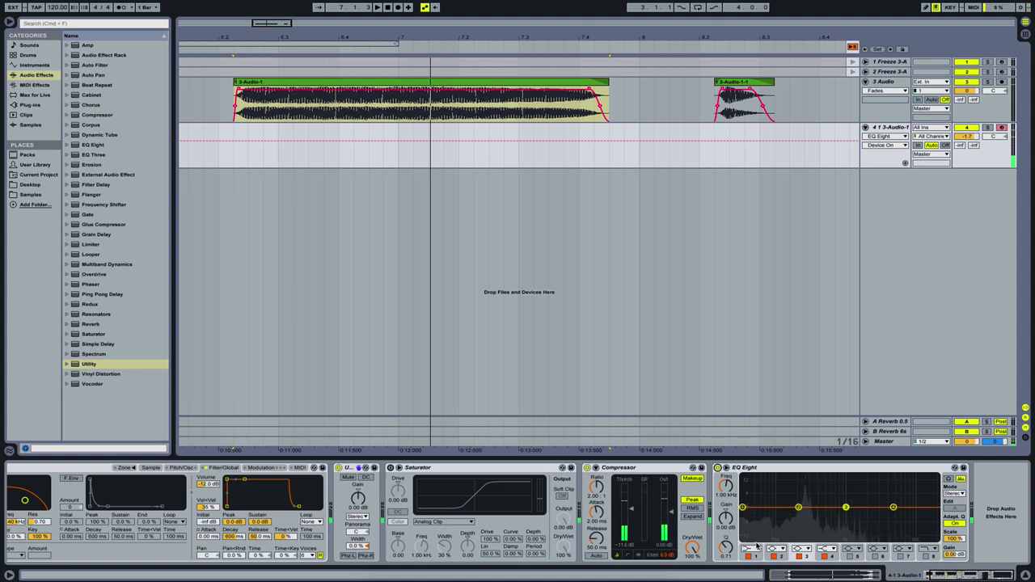
Step: Make EQ Eight band 1 a 48 dB low cut at about 90 Hz, then switch to Session view
{"action": "scroll", "coordinate": [360, 507], "scroll_direction": "left", "scroll_amount": 2}
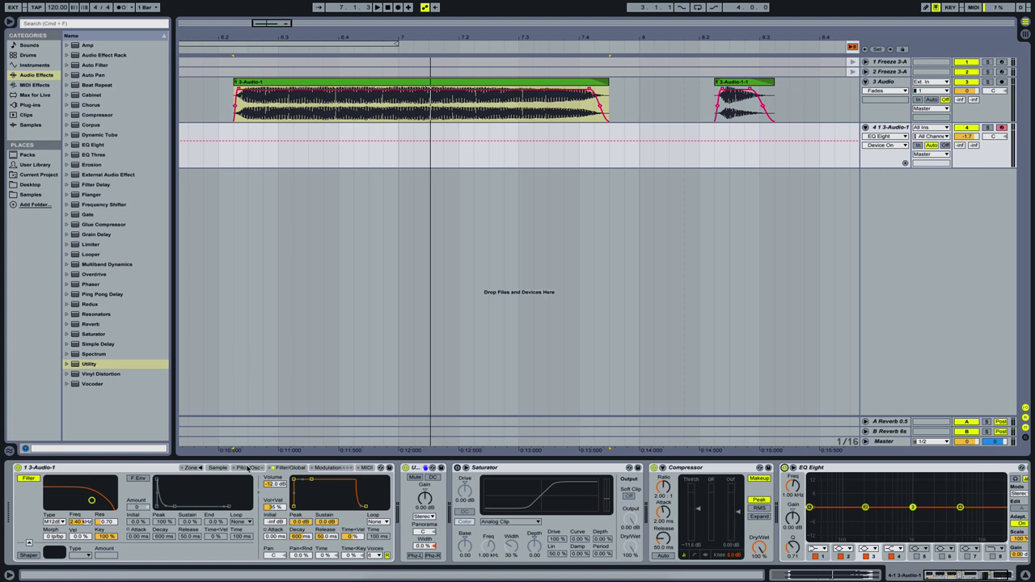
{"action": "scroll", "coordinate": [313, 508], "scroll_direction": "right", "scroll_amount": 2}
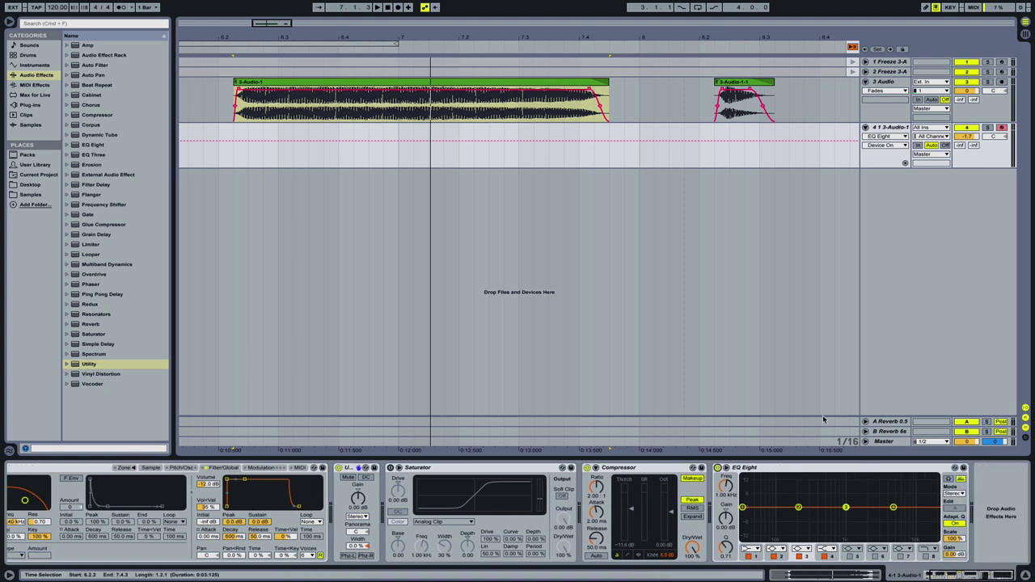
{"action": "left_click", "coordinate": [748, 548]}
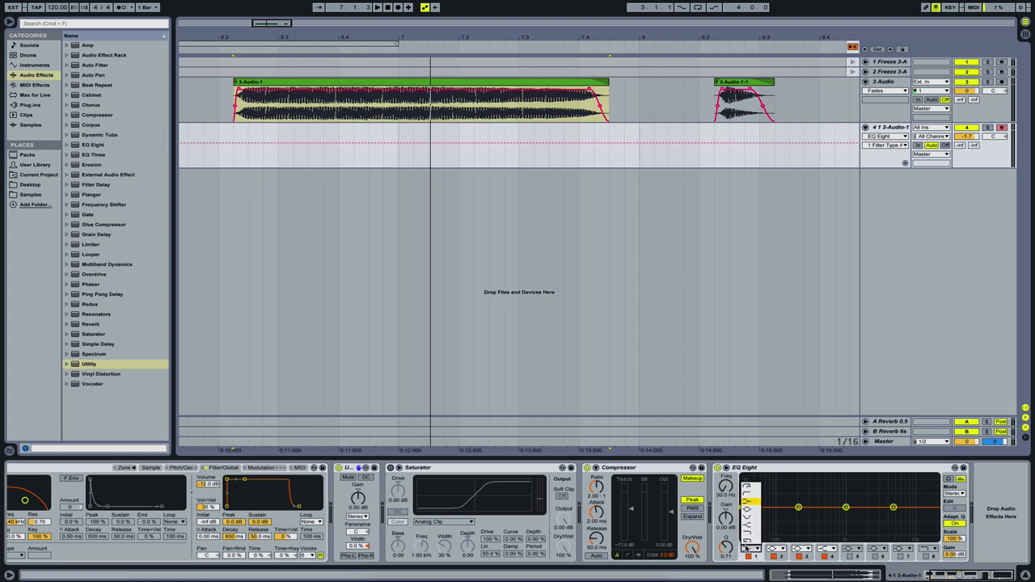
{"action": "left_click", "coordinate": [750, 488]}
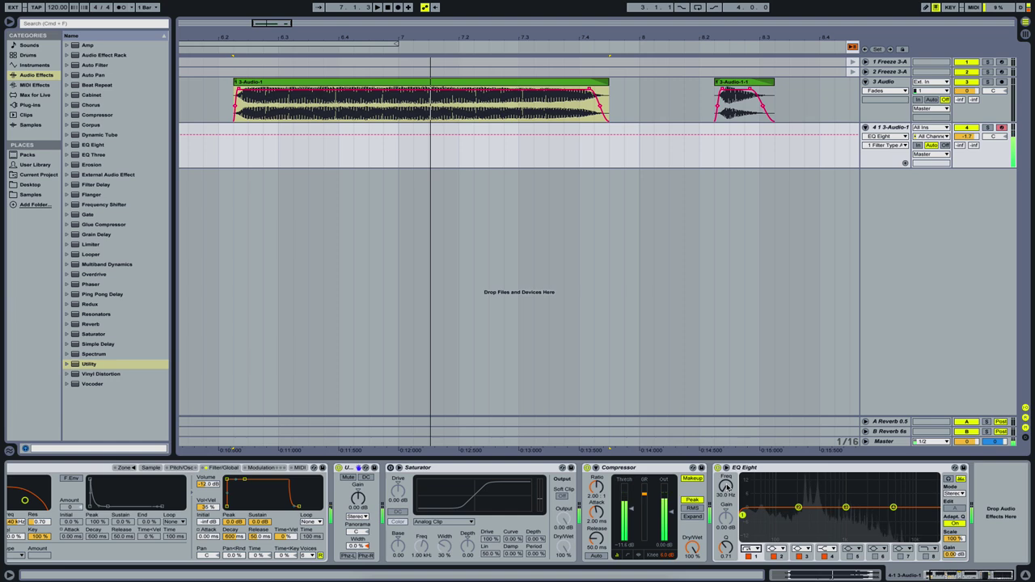
{"action": "left_click_drag", "start_coordinate": [727, 486], "coordinate": [727, 463]}
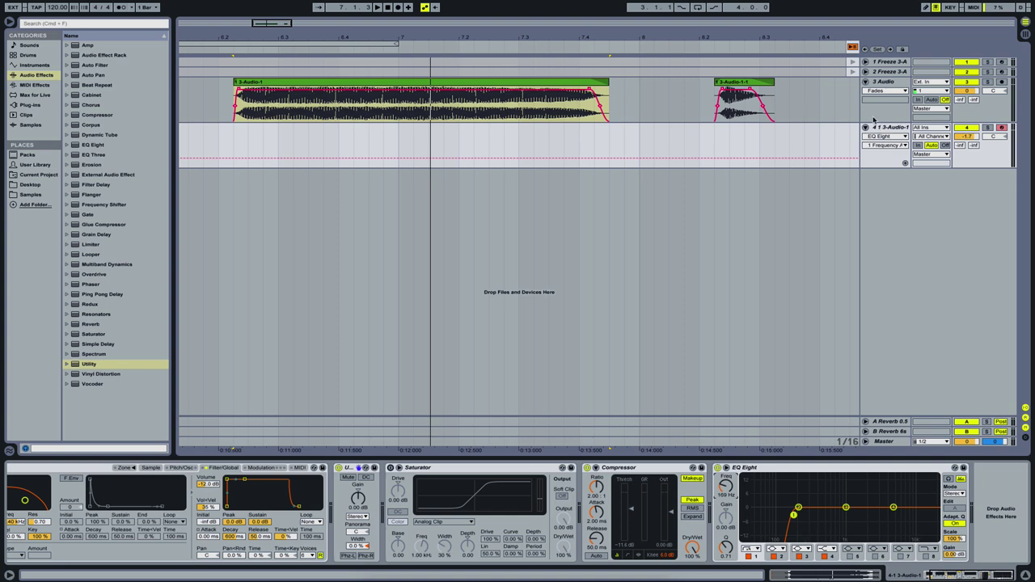
{"action": "left_click", "coordinate": [469, 80]}
{"action": "key", "text": "Tab"}
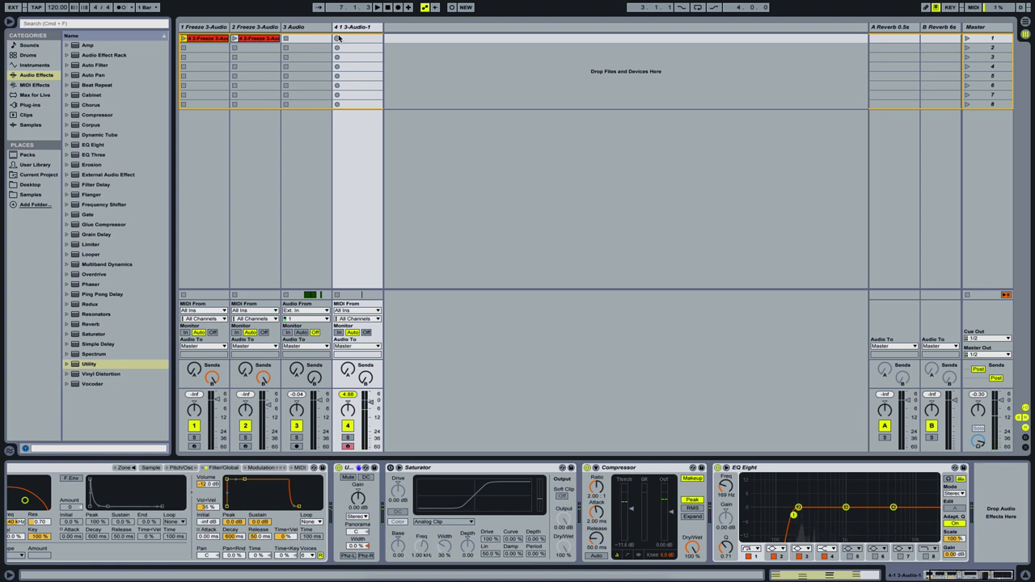
Step: Set a 2-bar count-in, record the stab part on track 4, and stop
{"action": "left_click", "coordinate": [132, 8]}
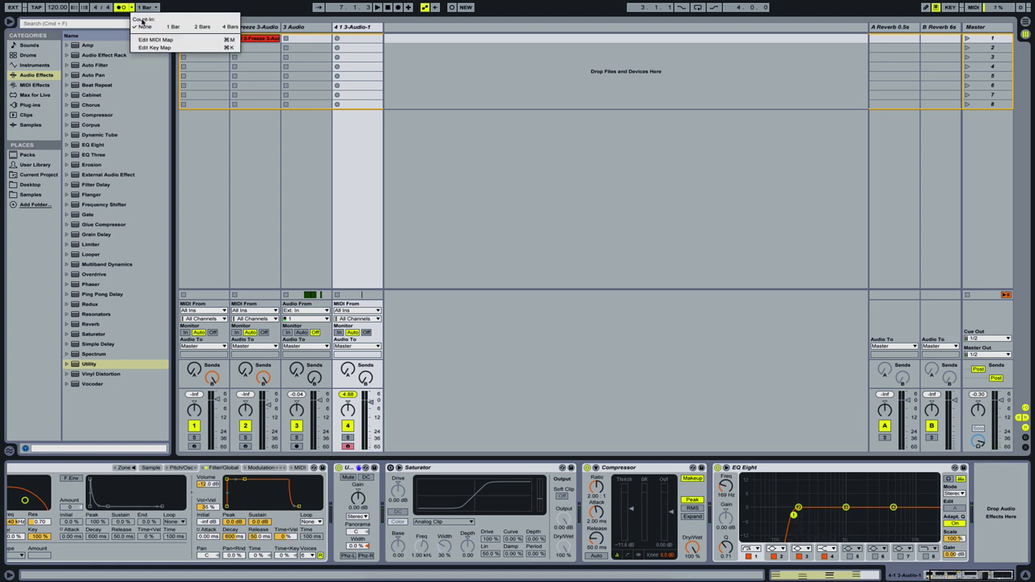
{"action": "left_click", "coordinate": [200, 28]}
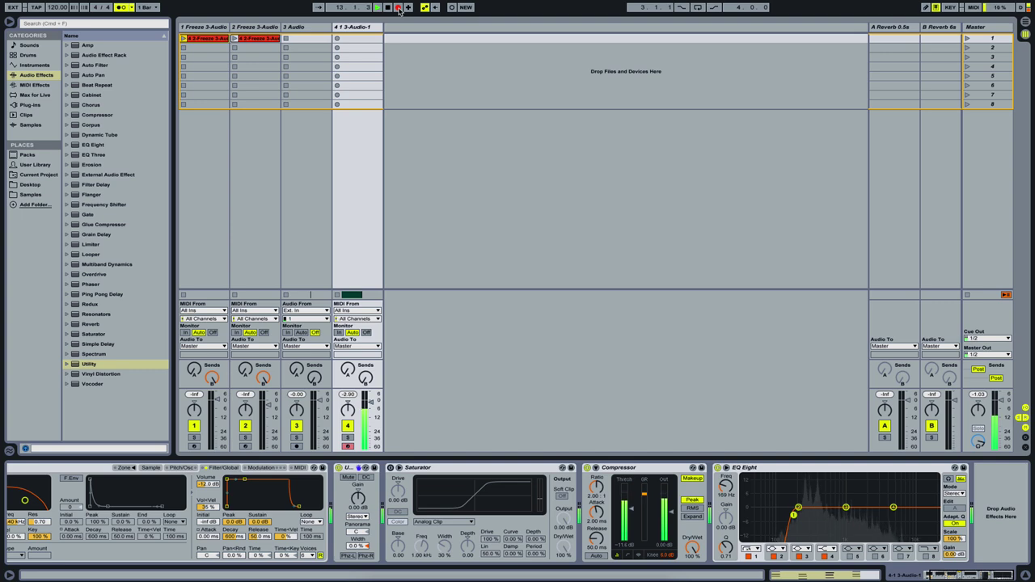
{"action": "key", "text": "space"}
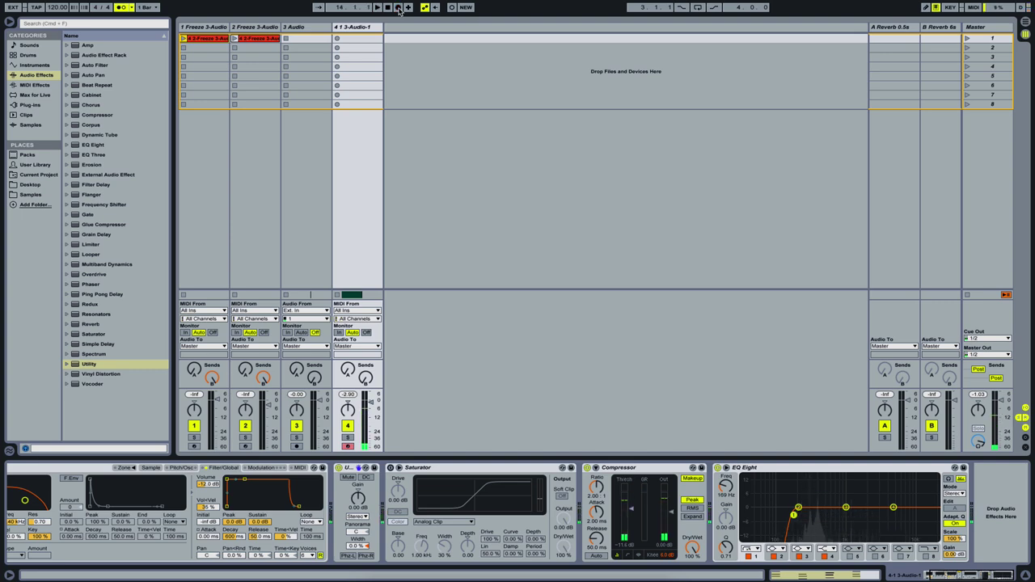
Step: Open the recorded stab clip on track 4 and delete the tiny stray note at 1.2
{"action": "key", "text": "Tab"}
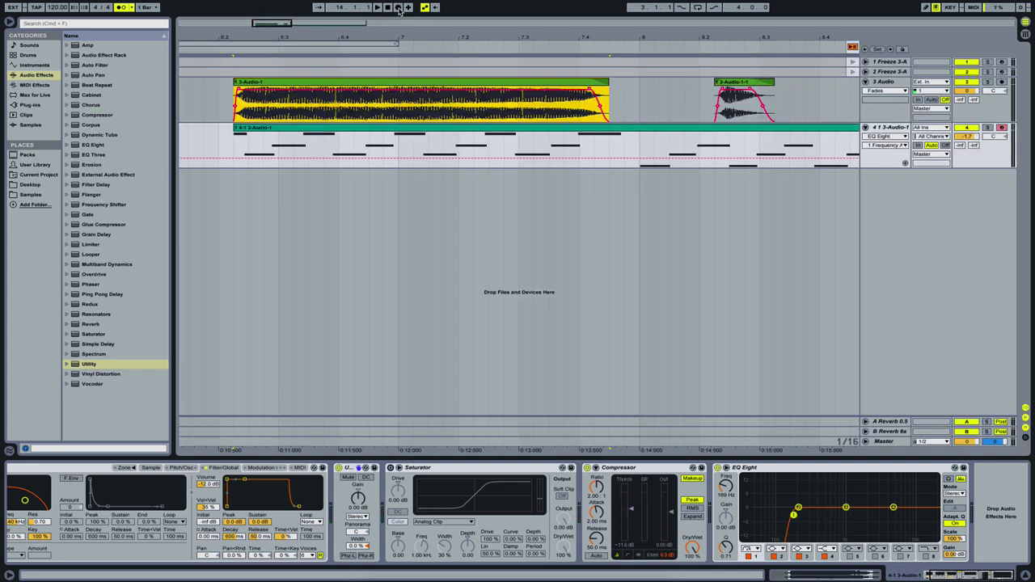
{"action": "left_click", "coordinate": [888, 83]}
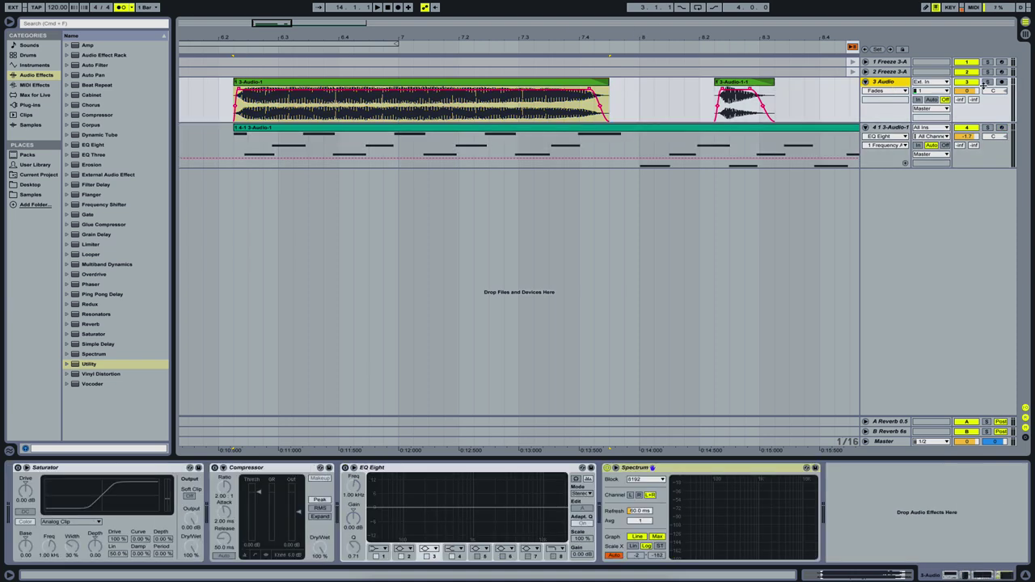
{"action": "left_click", "coordinate": [361, 129]}
{"action": "double_click", "coordinate": [361, 130]}
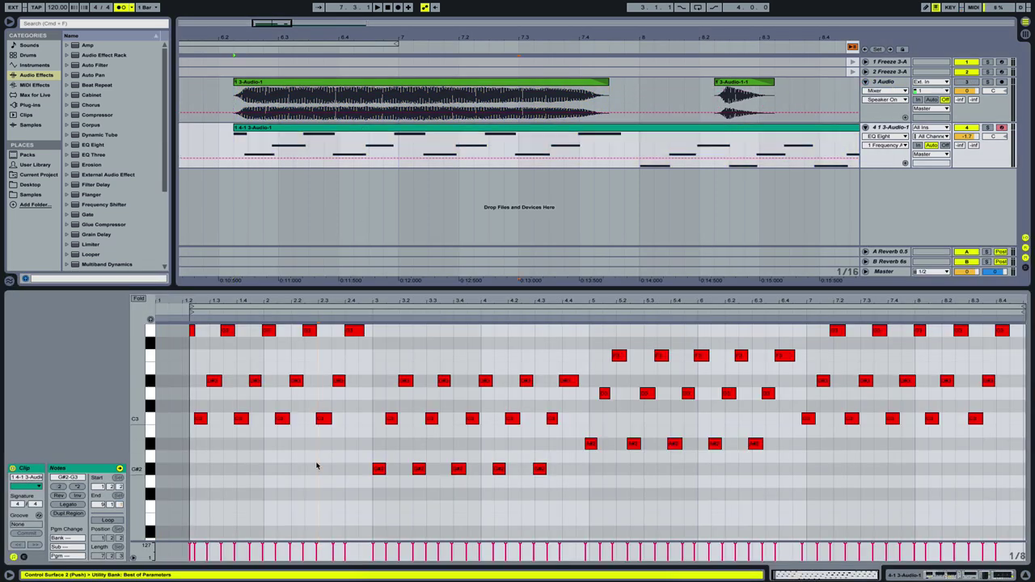
{"action": "key", "text": "ctrl+a"}
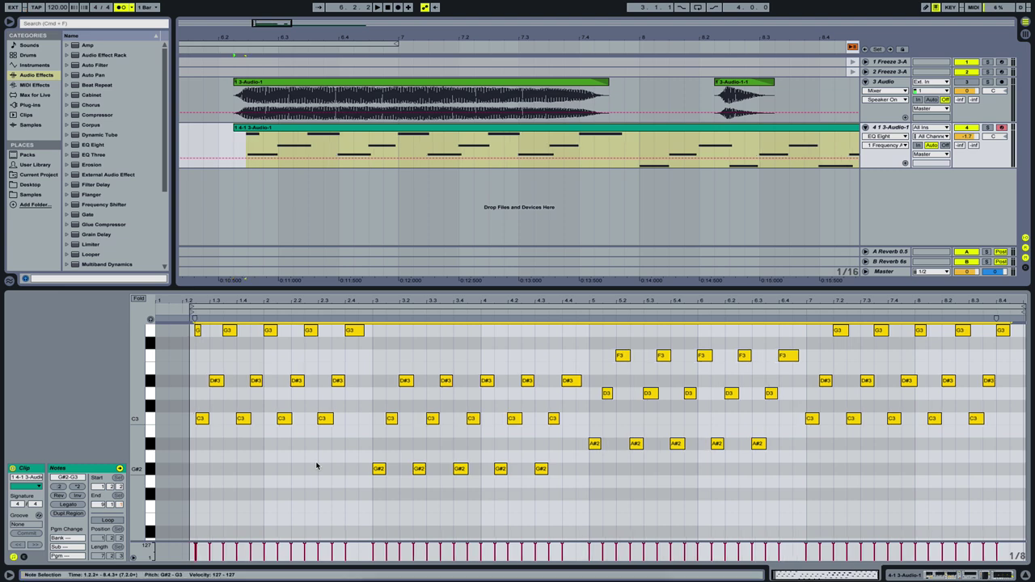
{"action": "left_click", "coordinate": [305, 473]}
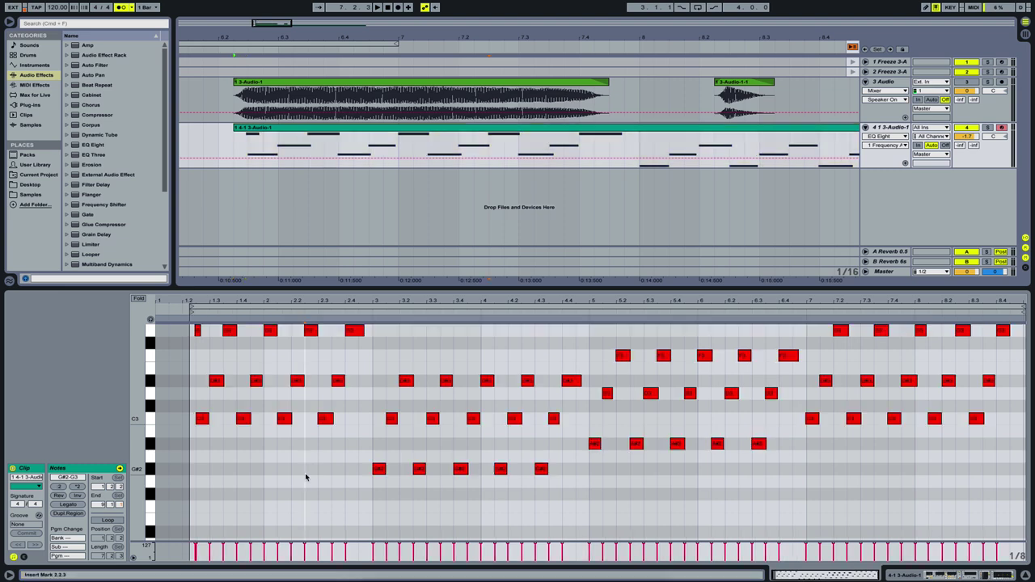
{"action": "double_click", "coordinate": [197, 331]}
{"action": "scroll", "coordinate": [214, 468], "scroll_direction": "up", "scroll_amount": 2}
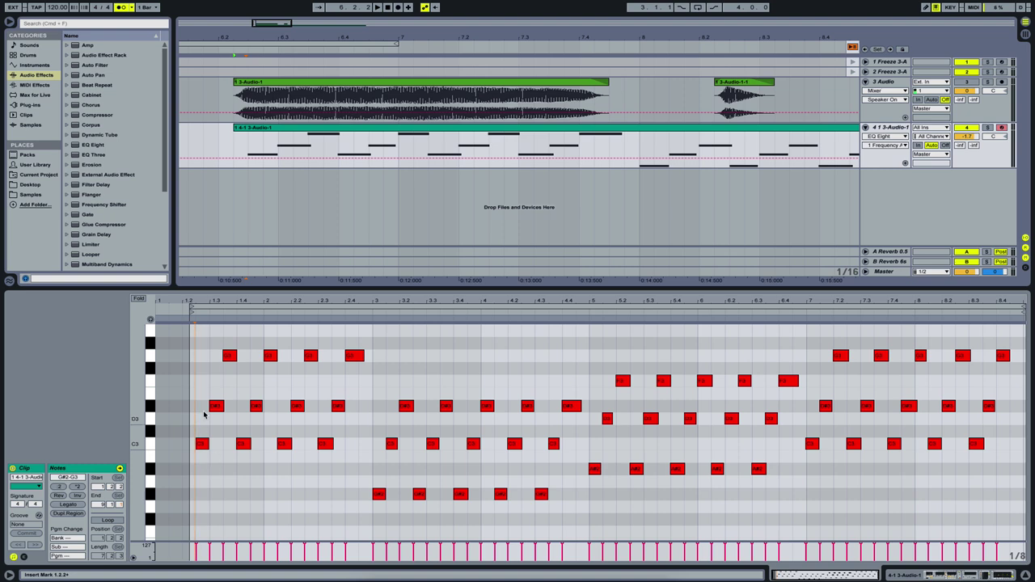
Step: Audition the stab, then move the clip start marker to 1.2.3
{"action": "key", "text": "space"}
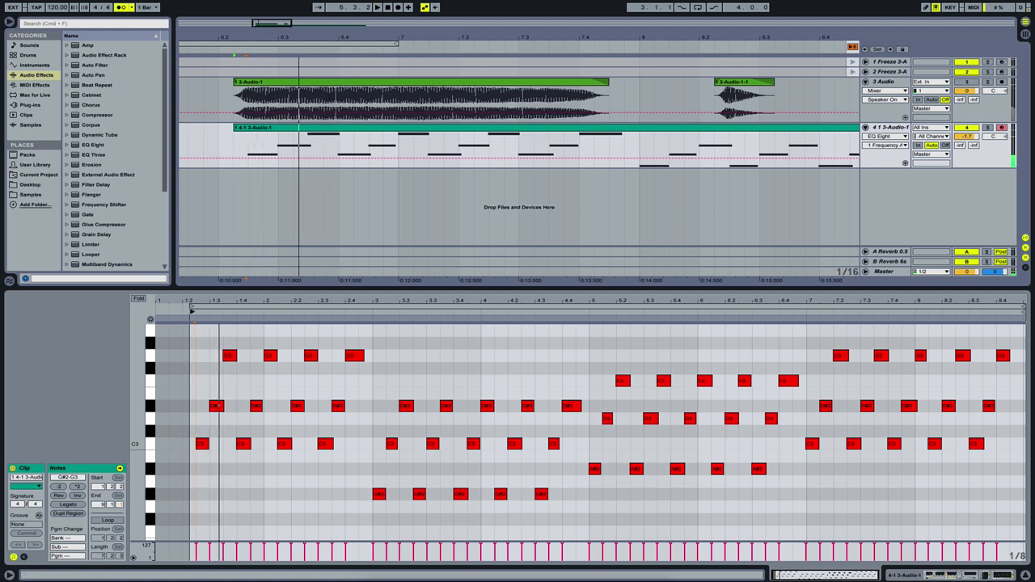
{"action": "key", "text": "space"}
{"action": "key", "text": "ctrl+a"}
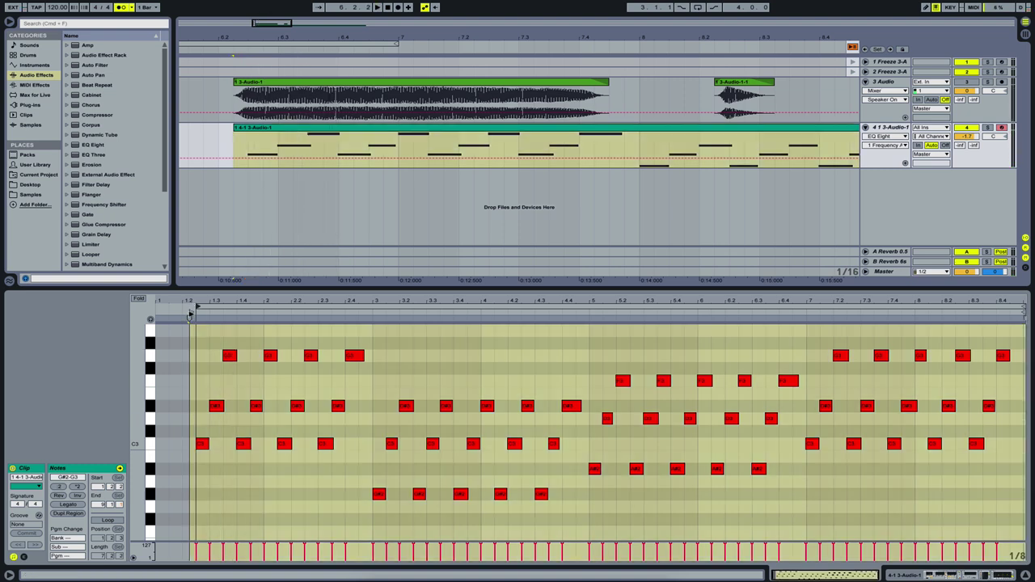
{"action": "left_click_drag", "start_coordinate": [195, 308], "coordinate": [195, 312]}
{"action": "key", "text": "ctrl+a"}
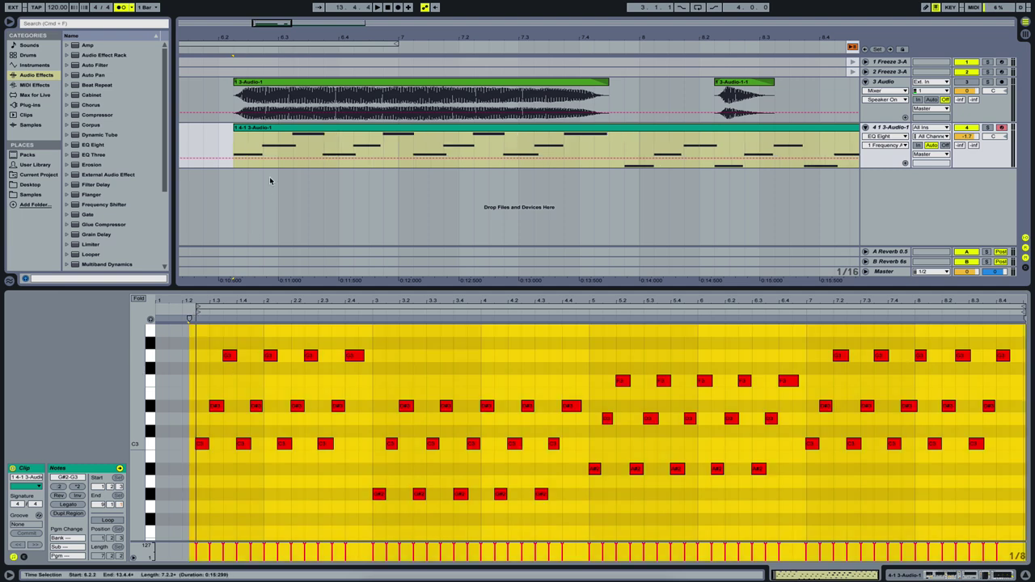
Step: Reselect the stab clip, play it back, and select its first C3 note
{"action": "left_click", "coordinate": [261, 130]}
{"action": "left_click", "coordinate": [260, 130]}
{"action": "key", "text": "space"}
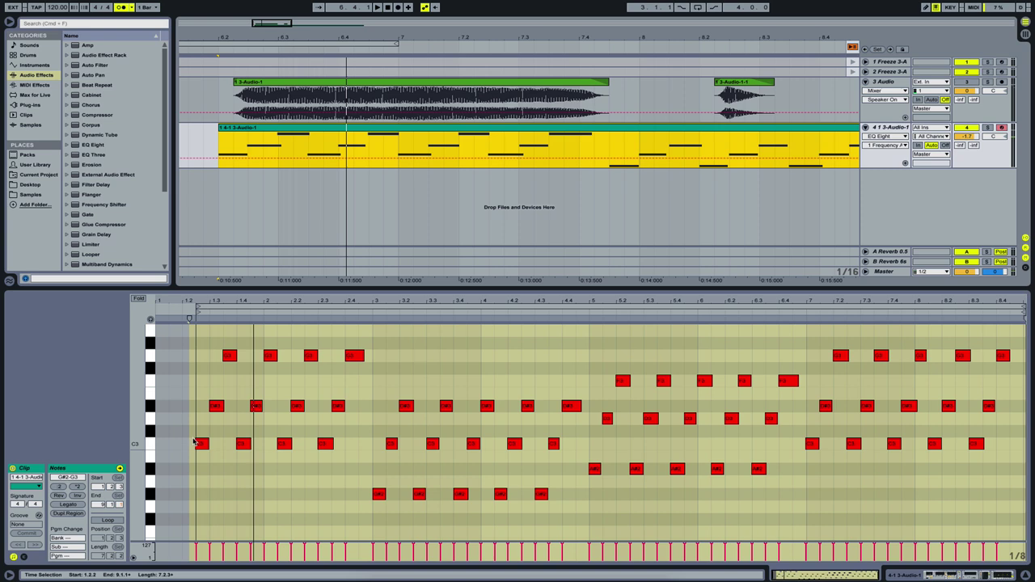
{"action": "left_click", "coordinate": [200, 444]}
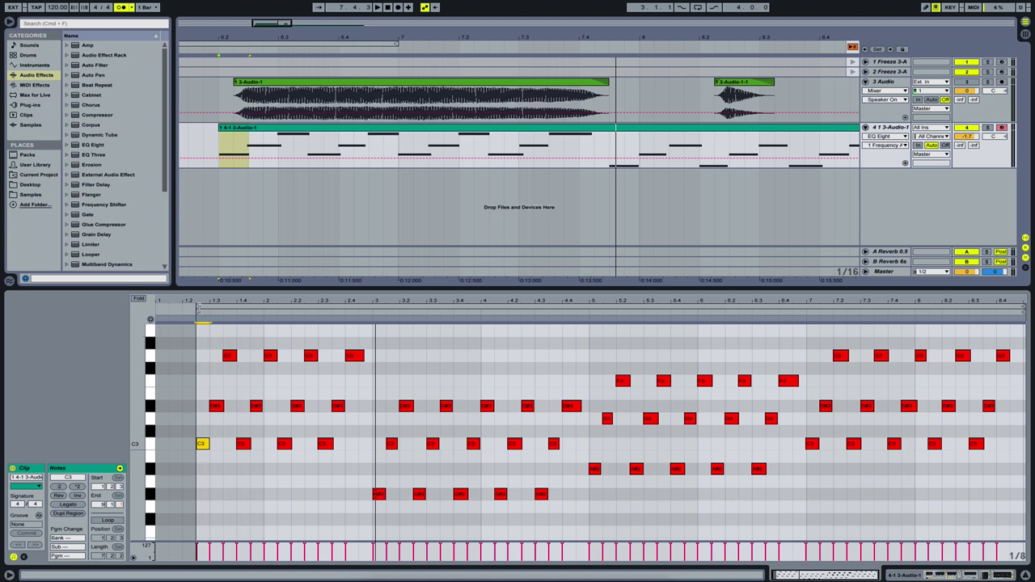
Step: Shift the first twelve notes of the opening bars a sixteenth earlier
{"action": "left_click", "coordinate": [199, 314]}
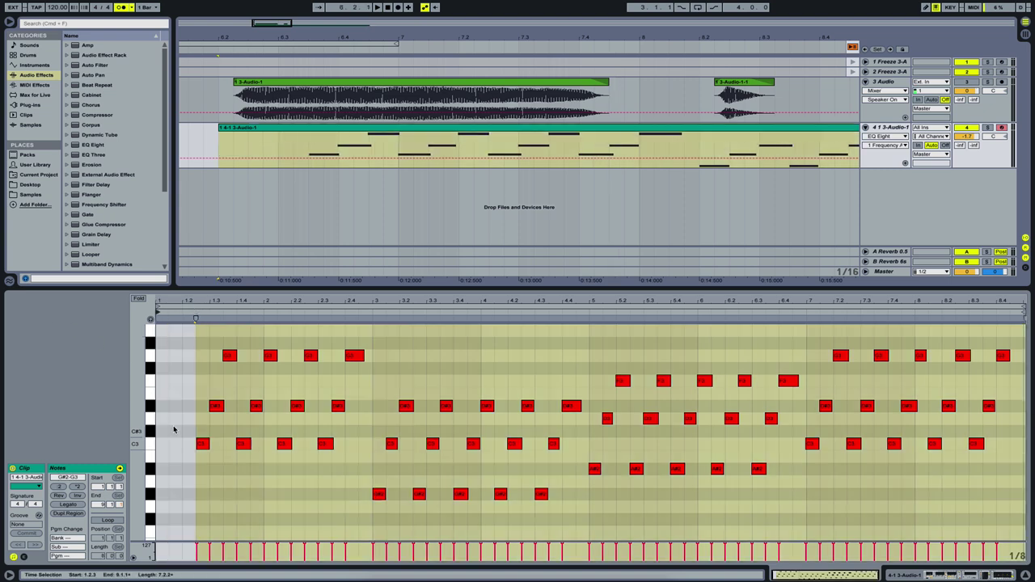
{"action": "left_click_drag", "start_coordinate": [180, 479], "coordinate": [365, 320]}
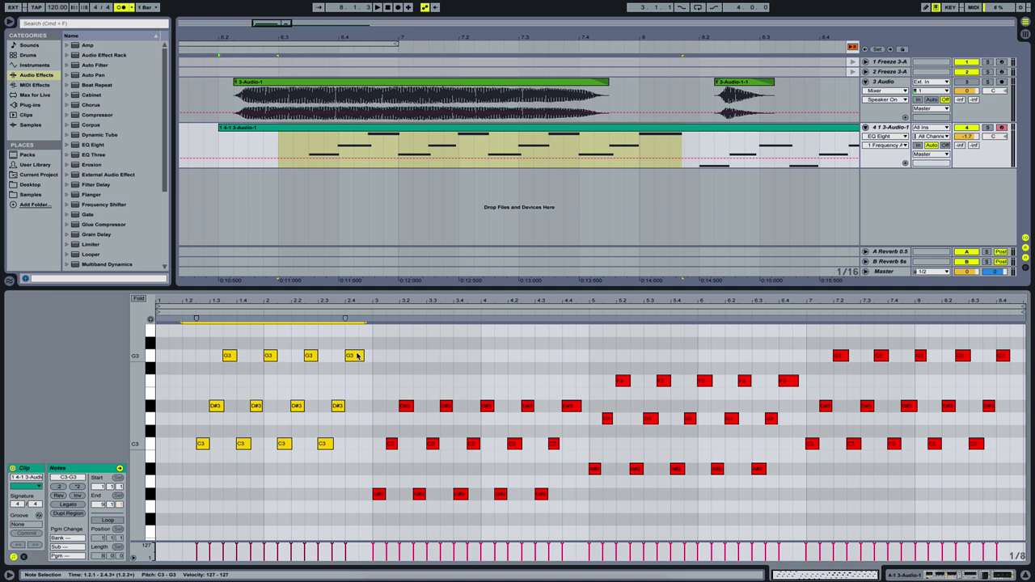
{"action": "left_click_drag", "start_coordinate": [357, 356], "coordinate": [319, 361]}
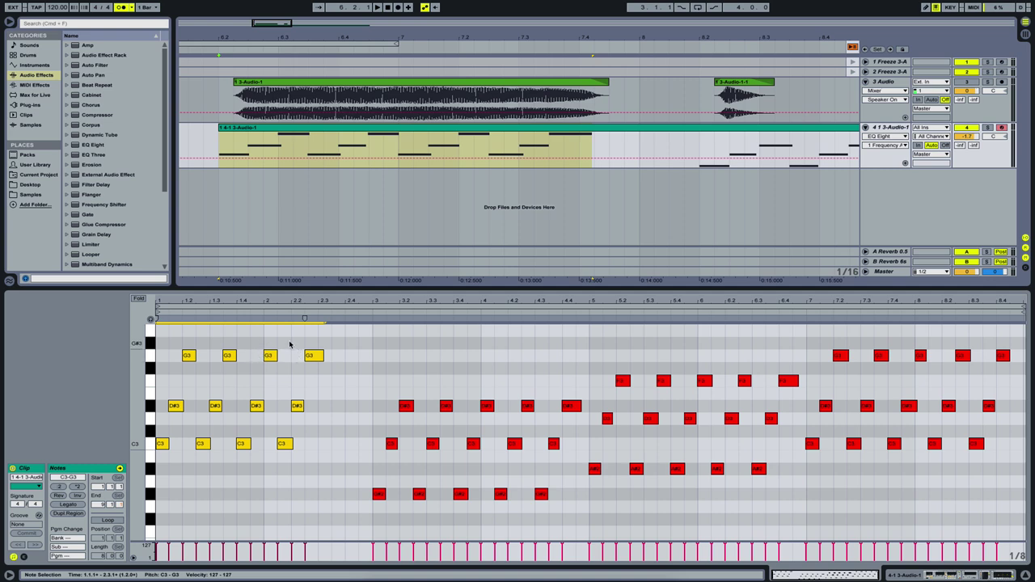
Step: Duplicate the G3, D#3 and C3 chord and nudge it to start exactly on 2.3.1
{"action": "left_click_drag", "start_coordinate": [289, 344], "coordinate": [279, 478]}
{"action": "left_click_drag", "start_coordinate": [291, 348], "coordinate": [318, 461]}
{"action": "key", "text": "ctrl+d"}
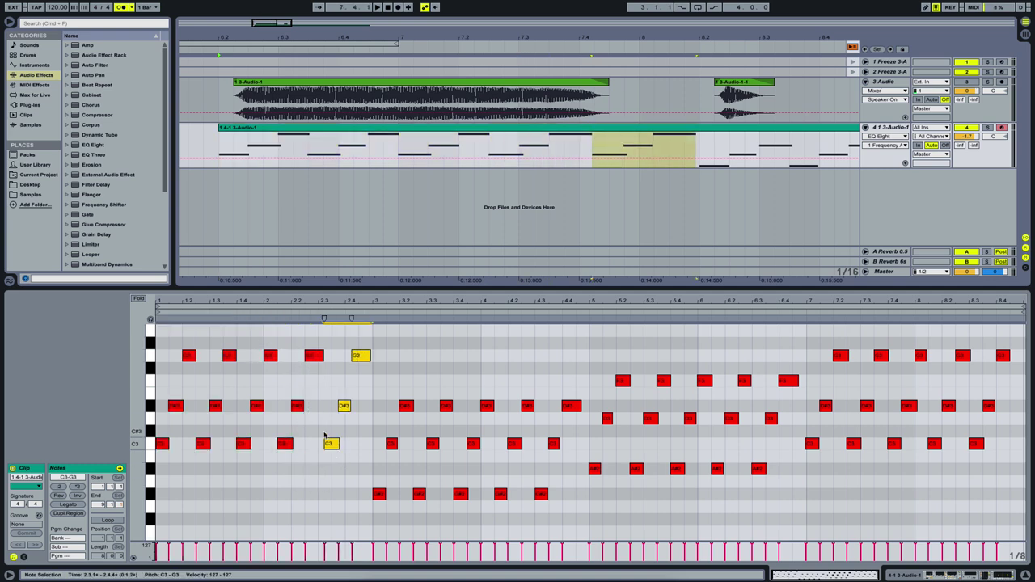
{"action": "key", "text": "Right"}
{"action": "key", "text": "space"}
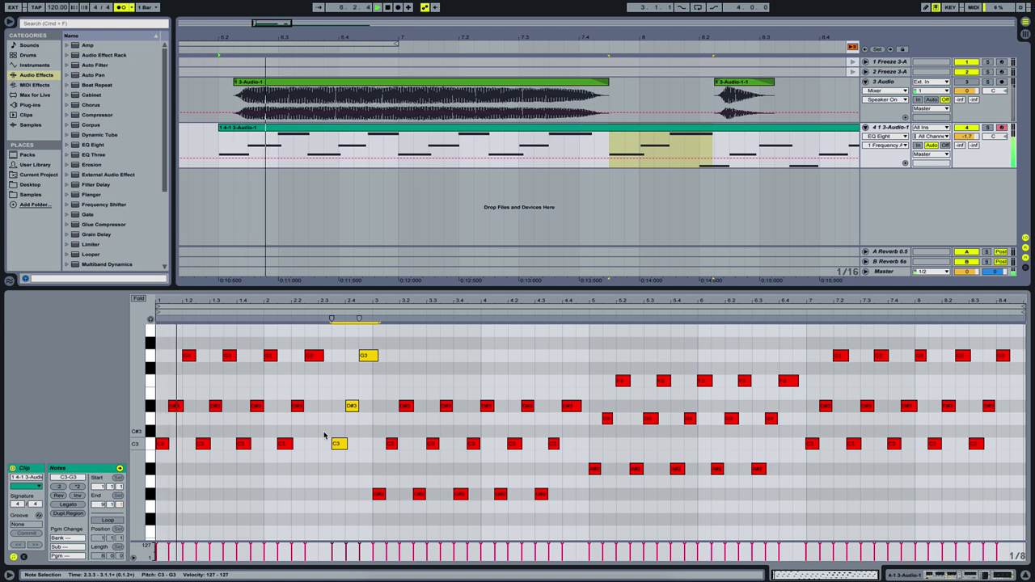
{"action": "key", "text": "Left"}
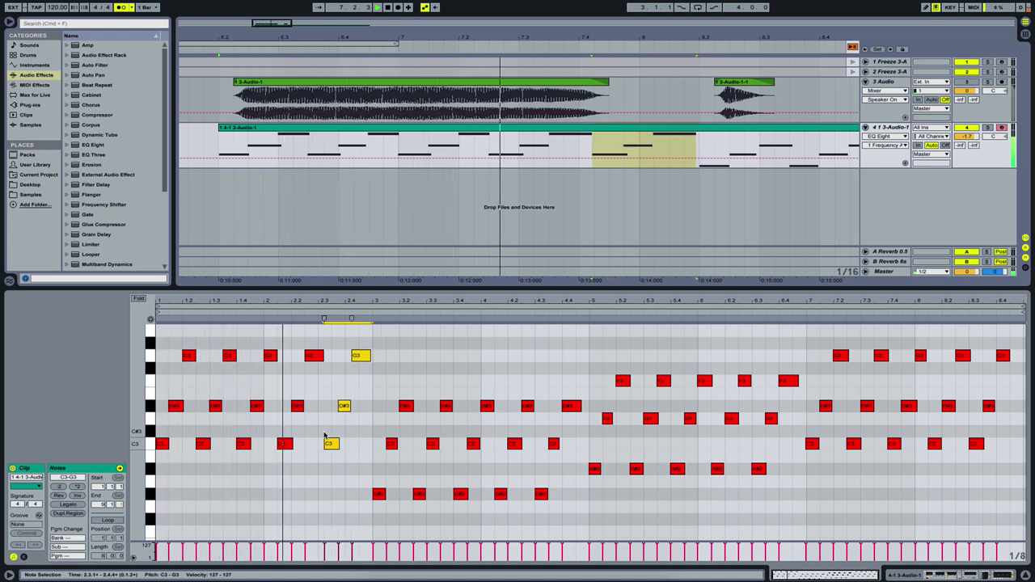
{"action": "key", "text": "Left"}
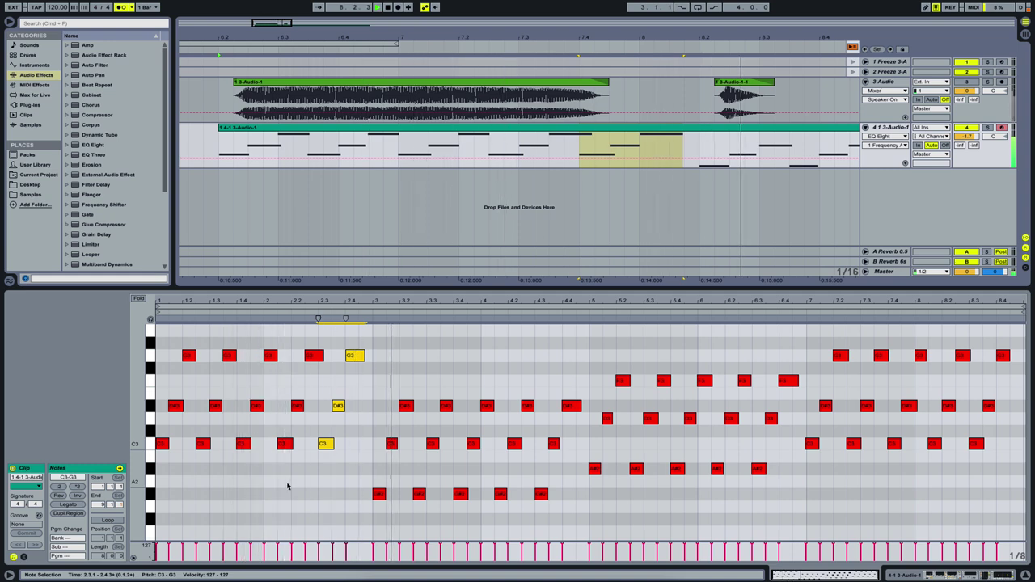
Step: Make every note in the chord clip legato
{"action": "key", "text": "ctrl+a"}
{"action": "left_click", "coordinate": [69, 505]}
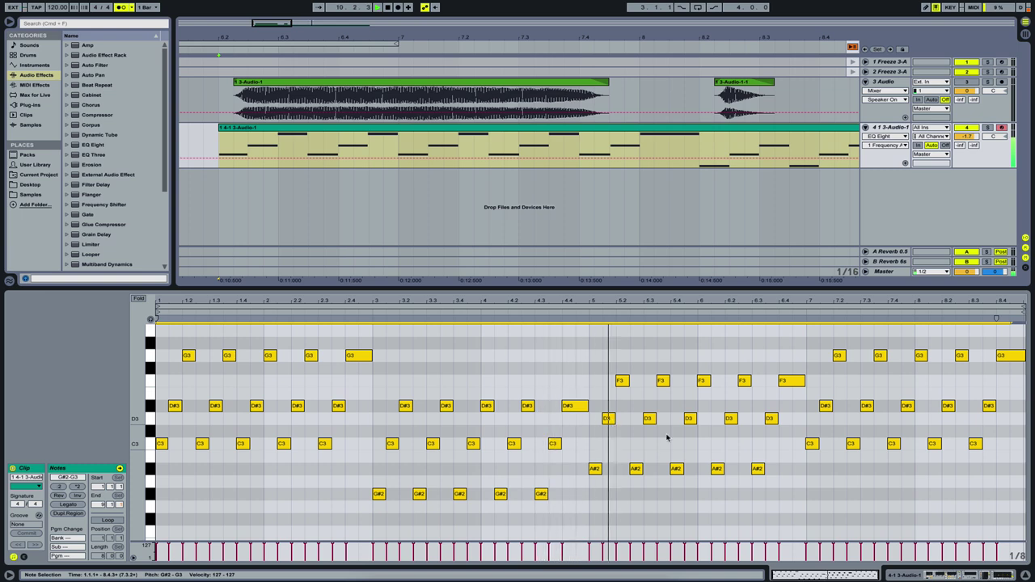
{"action": "scroll", "coordinate": [423, 400], "scroll_direction": "up", "scroll_amount": 1}
{"action": "scroll", "coordinate": [423, 394], "scroll_direction": "up", "scroll_amount": 1}
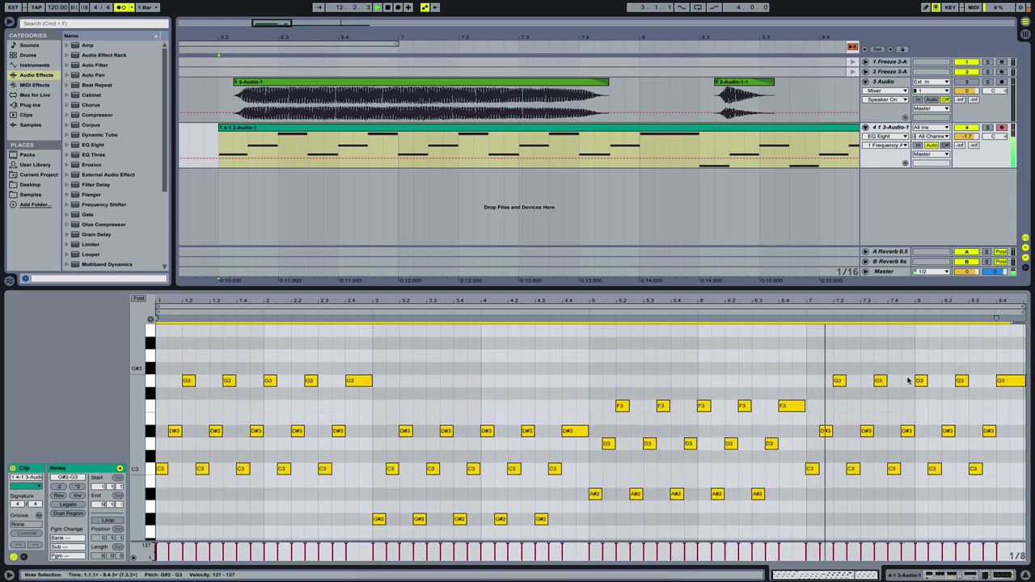
Step: Lower track 4's Send B to the B-Reverb 6s return to about -4.4 dB
{"action": "left_click", "coordinate": [897, 134]}
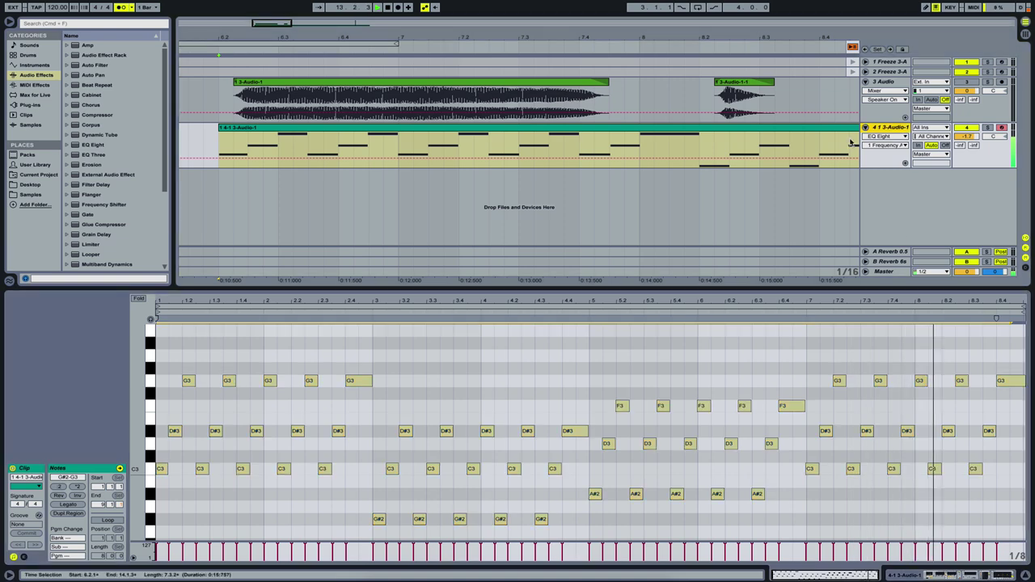
{"action": "left_click", "coordinate": [975, 145]}
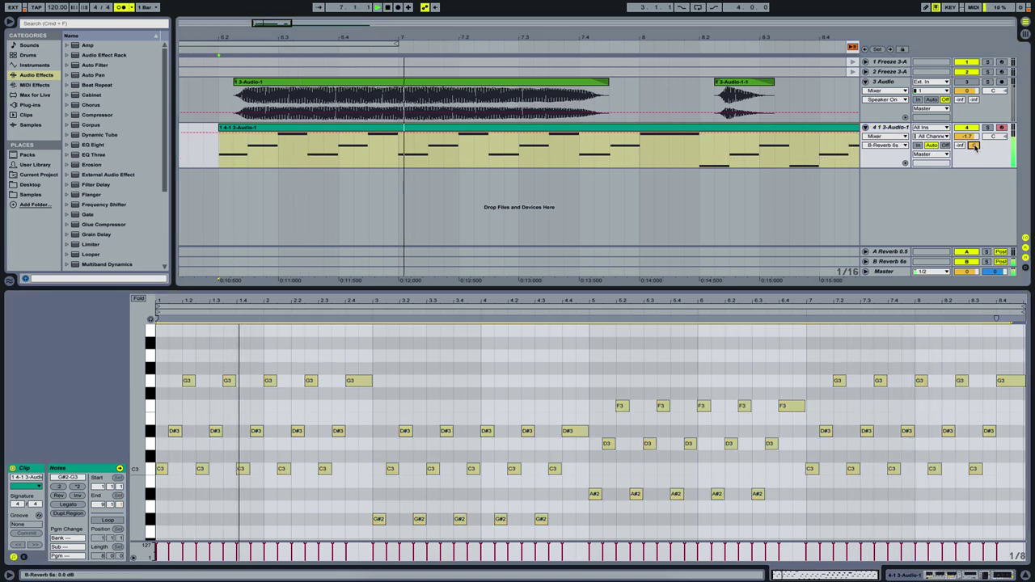
{"action": "left_click_drag", "start_coordinate": [974, 145], "coordinate": [974, 154]}
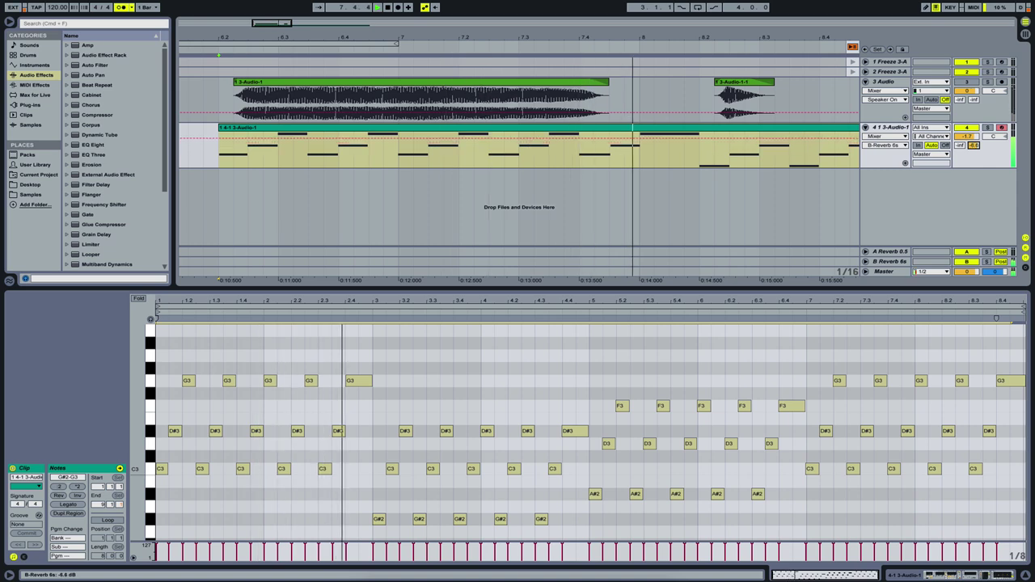
{"action": "left_click", "coordinate": [872, 129]}
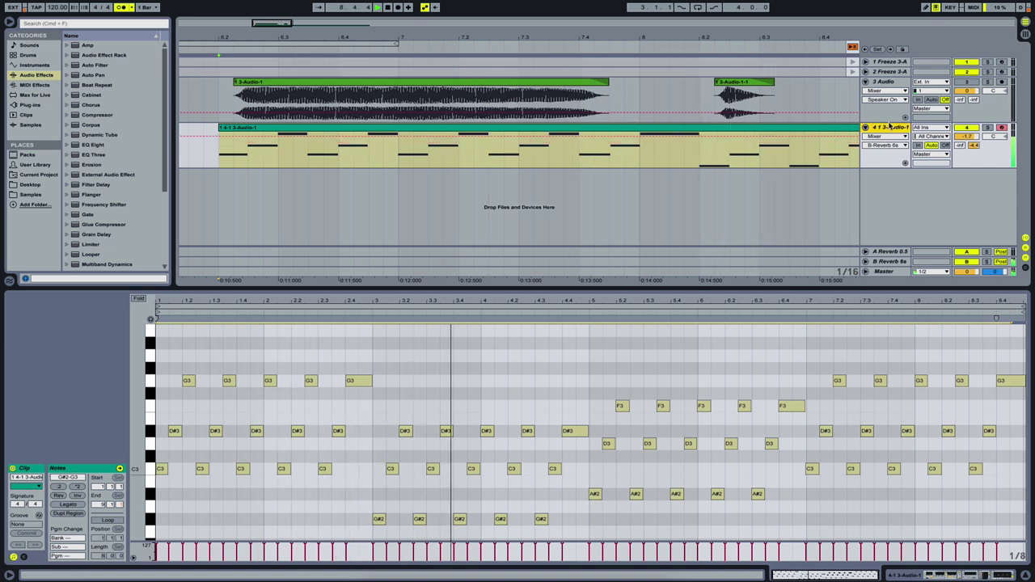
Step: Duplicate the chord track and delete every note except the root notes, bar by bar
{"action": "key", "text": "ctrl+d"}
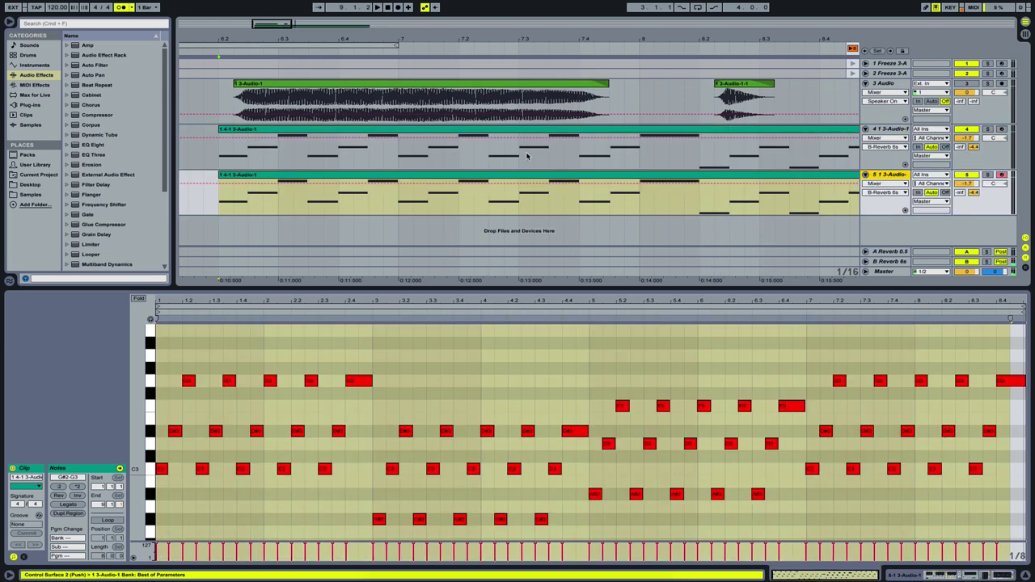
{"action": "left_click_drag", "start_coordinate": [178, 370], "coordinate": [344, 437]}
{"action": "left_click_drag", "start_coordinate": [172, 365], "coordinate": [372, 485]}
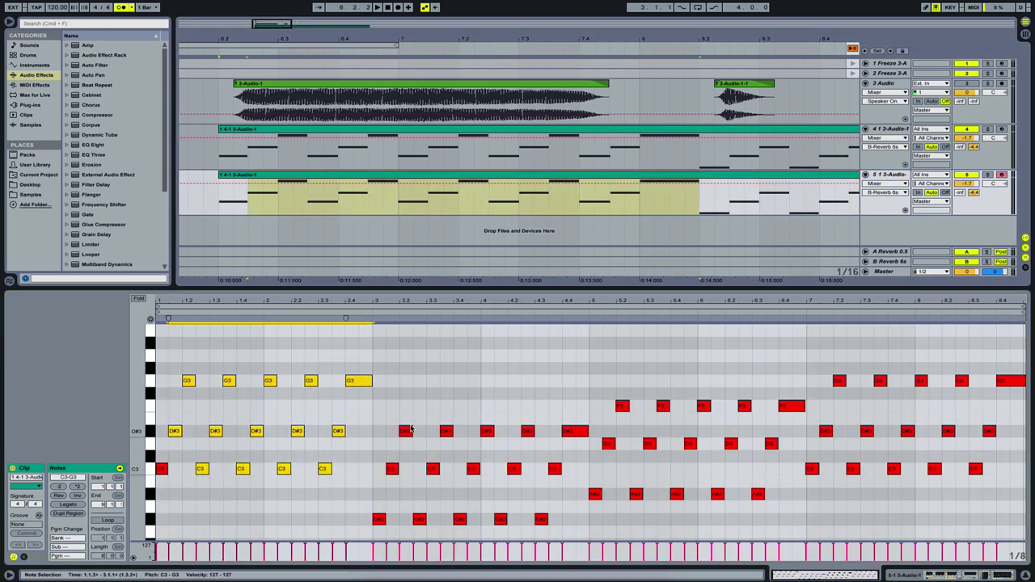
{"action": "key", "text": "Delete"}
{"action": "left_click_drag", "start_coordinate": [389, 419], "coordinate": [564, 521]}
{"action": "key", "text": "Delete"}
{"action": "left_click_drag", "start_coordinate": [606, 387], "coordinate": [786, 501]}
{"action": "key", "text": "Delete"}
{"action": "left_click_drag", "start_coordinate": [841, 367], "coordinate": [1012, 495]}
{"action": "key", "text": "Delete"}
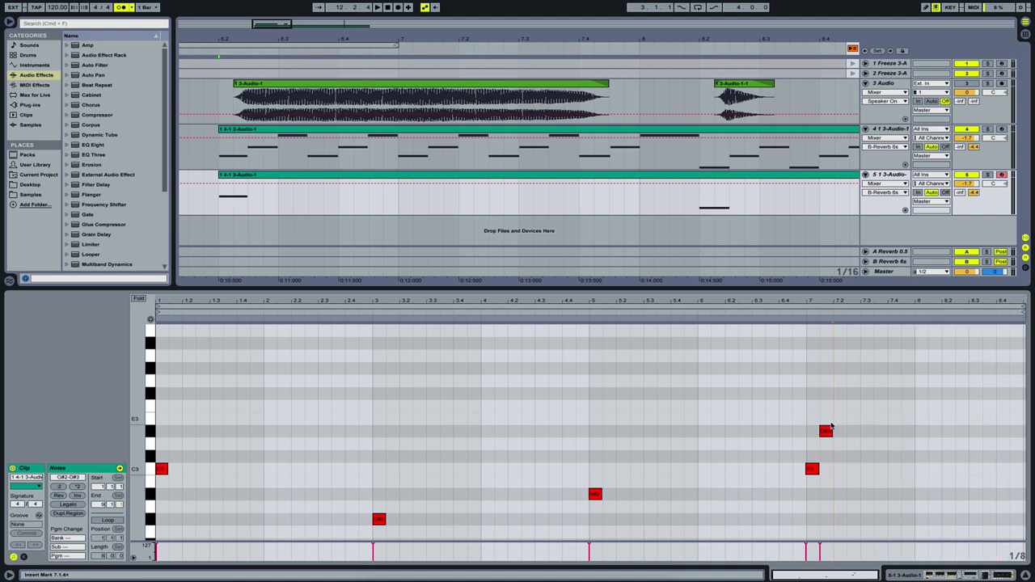
{"action": "left_click_drag", "start_coordinate": [805, 408], "coordinate": [864, 446]}
{"action": "key", "text": "Delete"}
Step: Make the four root notes legato, shorten them slightly, and transpose to C2, G#1, A#1, C2
{"action": "left_click_drag", "start_coordinate": [880, 508], "coordinate": [271, 414]}
{"action": "key", "text": "ctrl+a"}
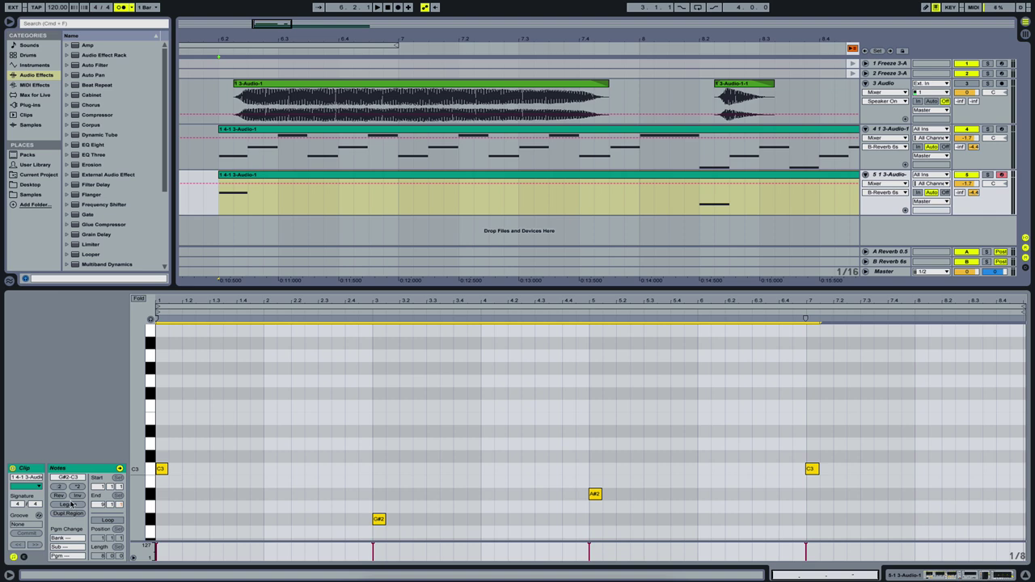
{"action": "left_click", "coordinate": [69, 504]}
{"action": "left_click_drag", "start_coordinate": [372, 469], "coordinate": [359, 469]}
{"action": "key", "text": "shift+Down"}
{"action": "key", "text": "shift+Down"}
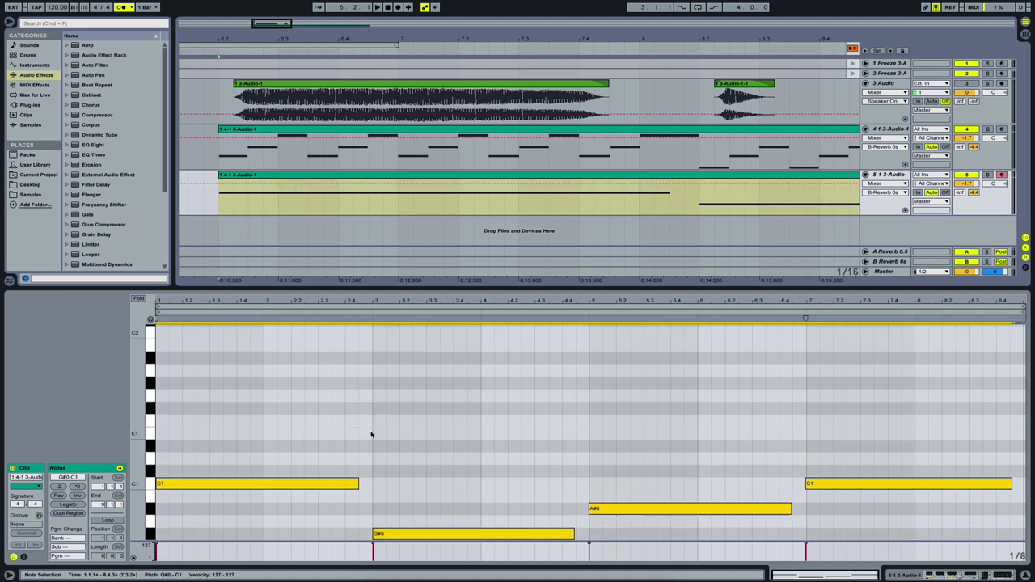
{"action": "key", "text": "space"}
{"action": "key", "text": "shift+Up"}
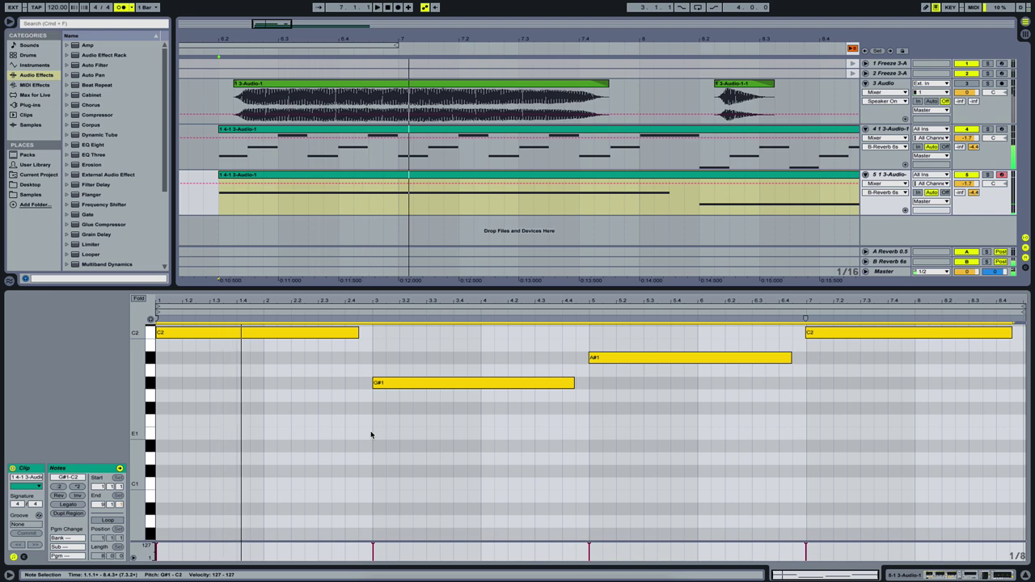
Step: Set the bass EQ Eight low cut to 39 Hz and double the bass notes an octave lower
{"action": "left_click", "coordinate": [914, 576]}
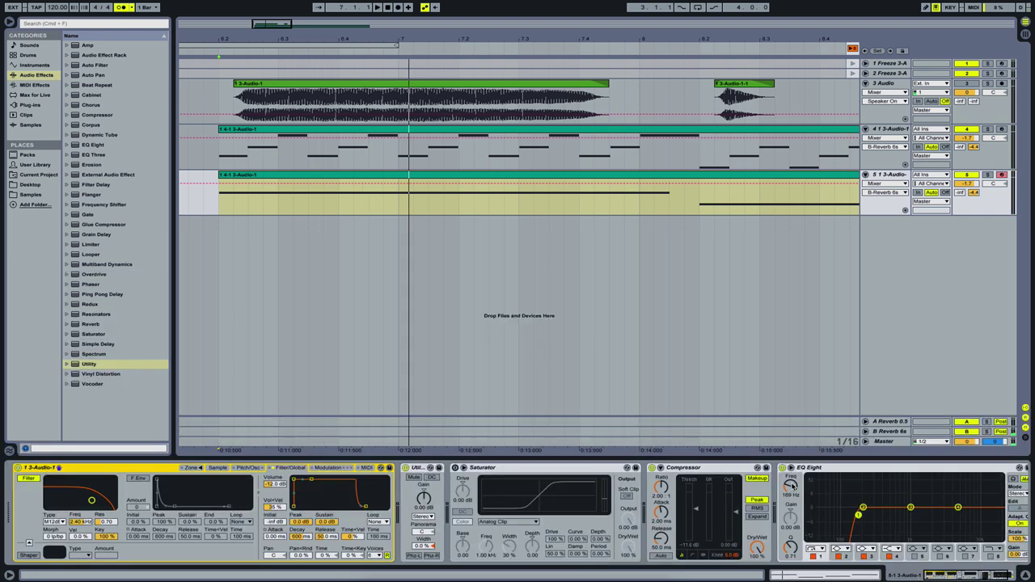
{"action": "left_click_drag", "start_coordinate": [793, 485], "coordinate": [793, 503]}
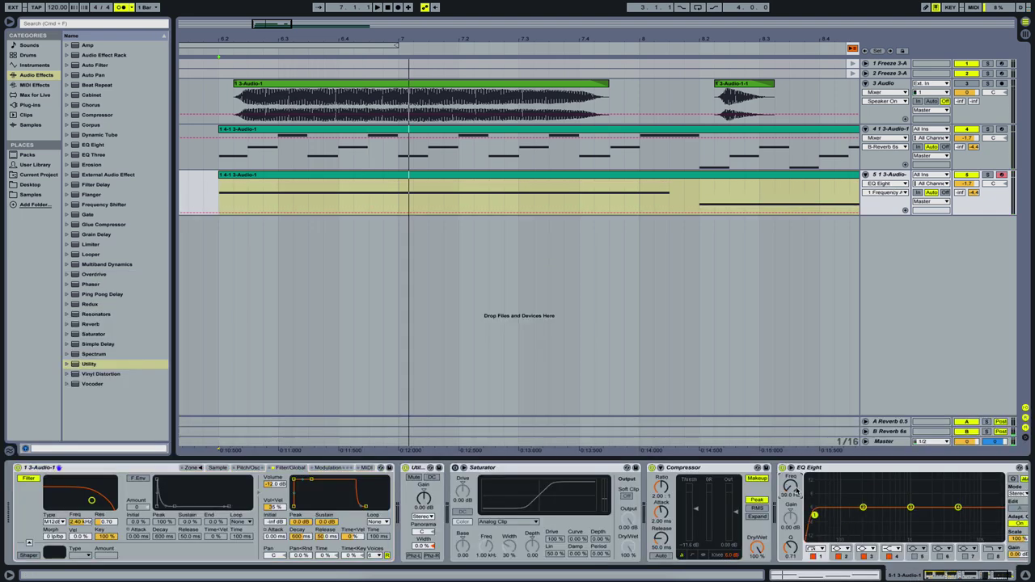
{"action": "key", "text": "space"}
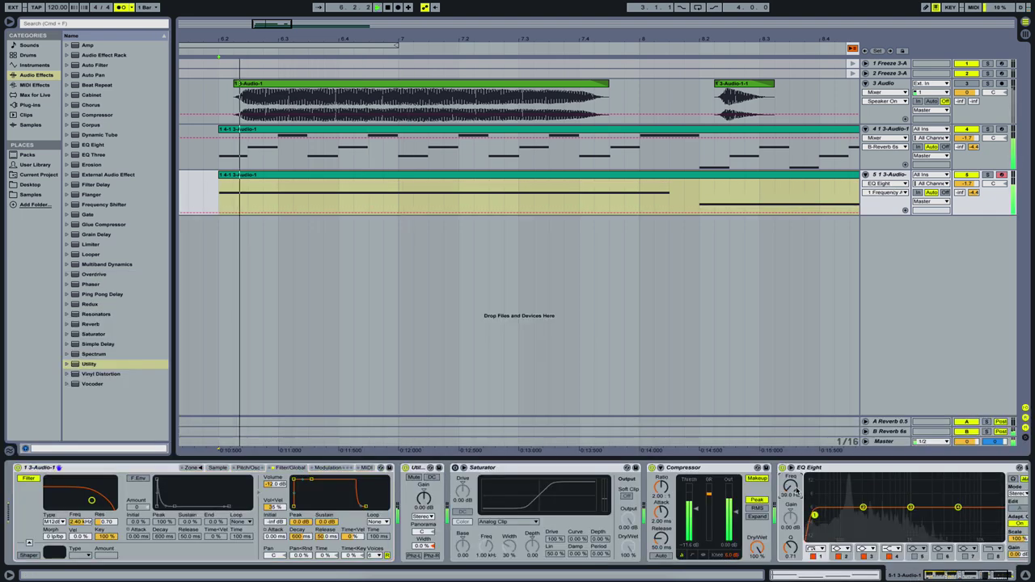
{"action": "double_click", "coordinate": [774, 175]}
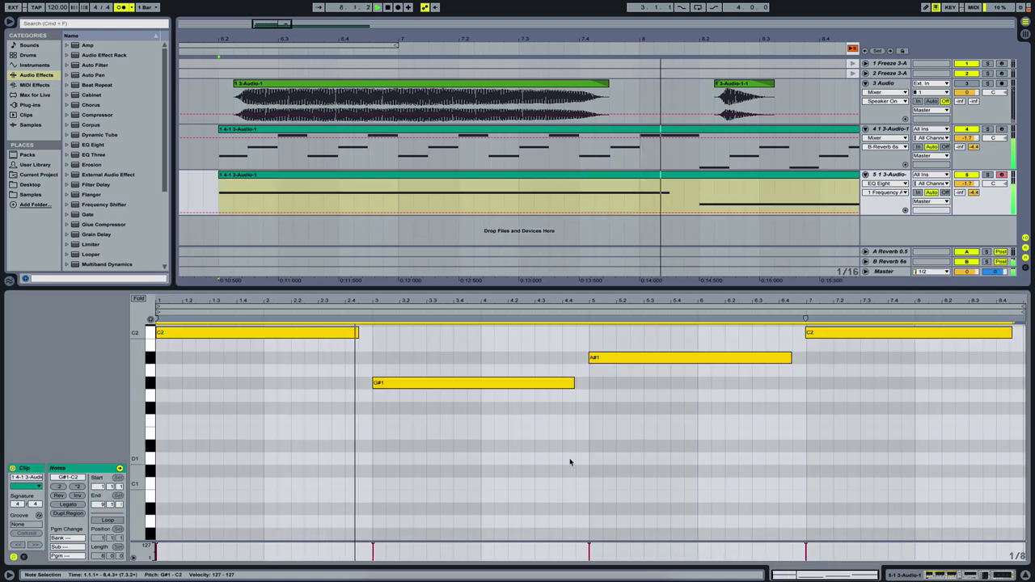
{"action": "key", "text": "ctrl+a"}
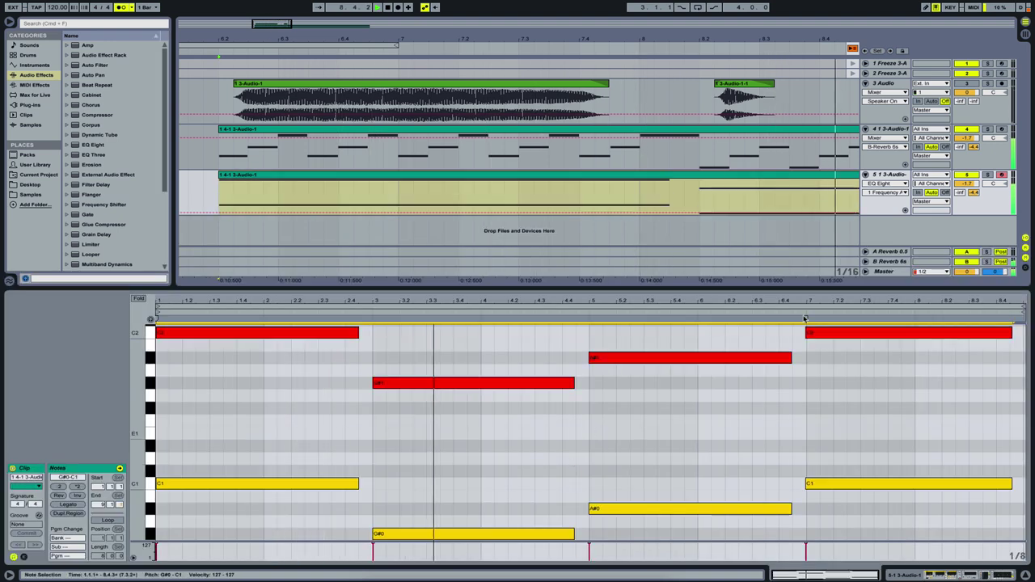
Step: Set the bass track's B Reverb send to -inf dB
{"action": "left_click", "coordinate": [977, 195]}
{"action": "key", "text": "Delete"}
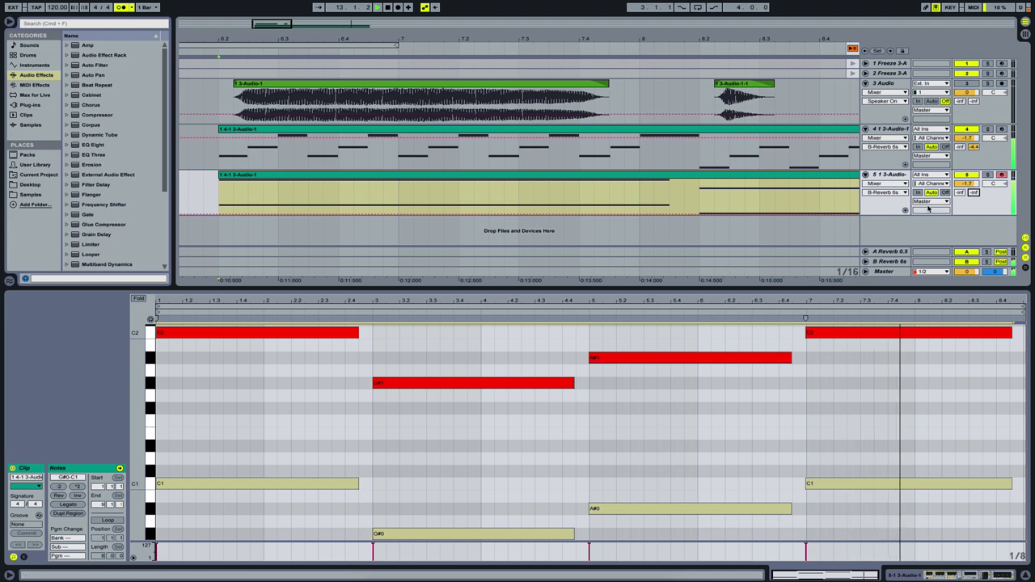
{"action": "key", "text": "Tab"}
{"action": "key", "text": "space"}
{"action": "key", "text": "Tab"}
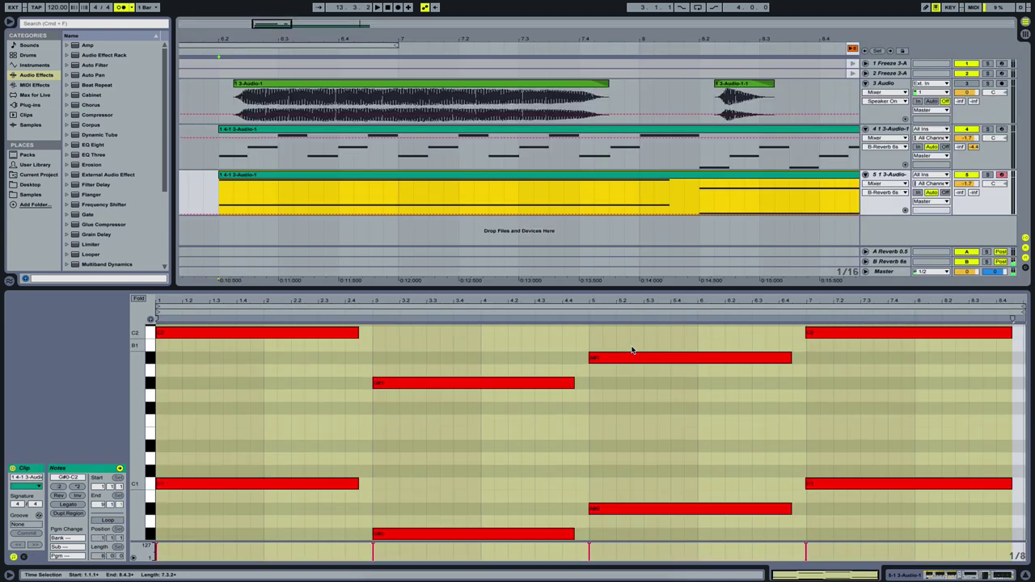
{"action": "key", "text": "shift+Tab"}
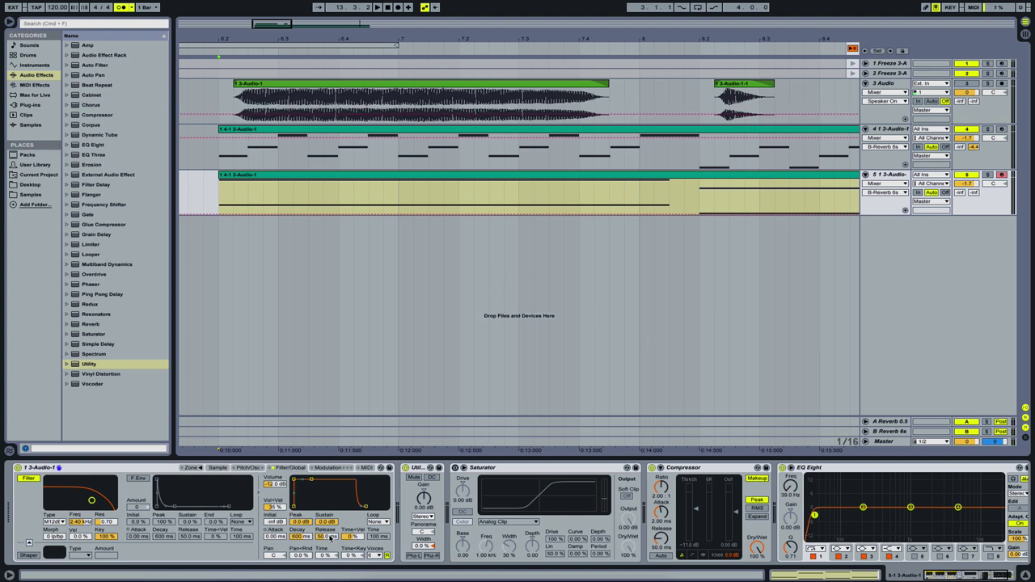
Step: Lengthen the Sampler volume release to 148 ms on the bass and about 1.15 s on the chords
{"action": "left_click_drag", "start_coordinate": [330, 538], "coordinate": [330, 510]}
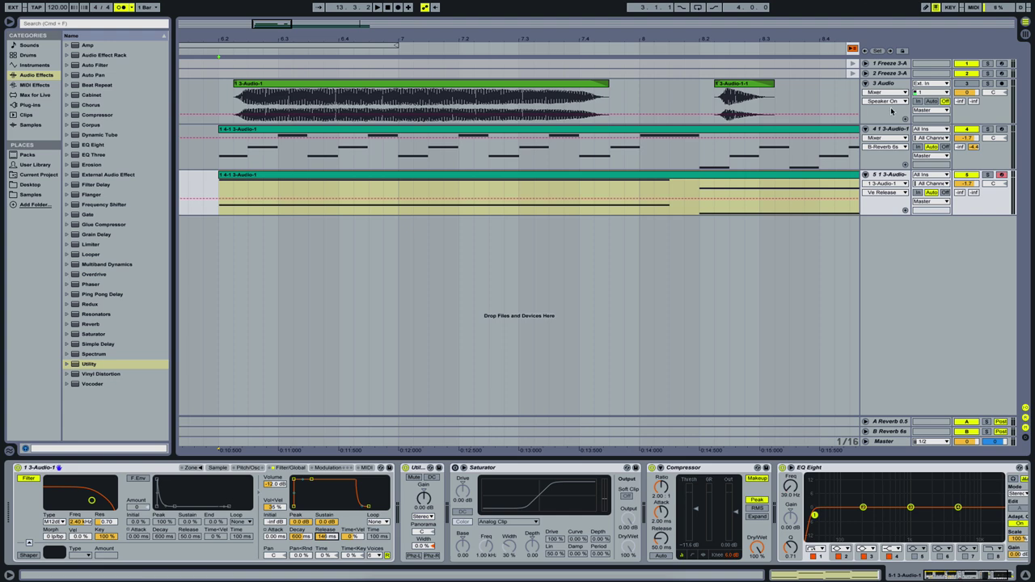
{"action": "left_click", "coordinate": [886, 134]}
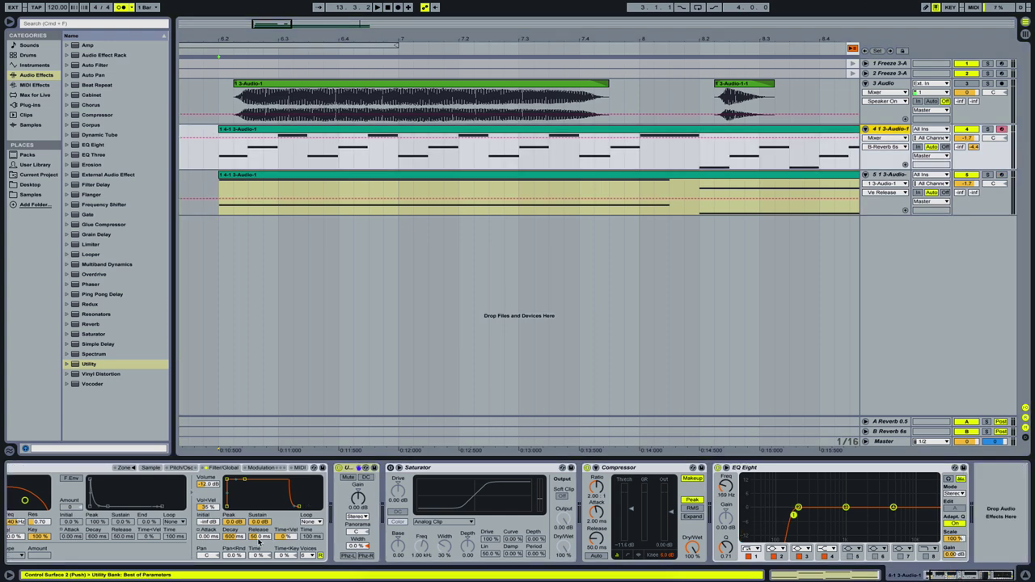
{"action": "left_click_drag", "start_coordinate": [258, 540], "coordinate": [259, 501]}
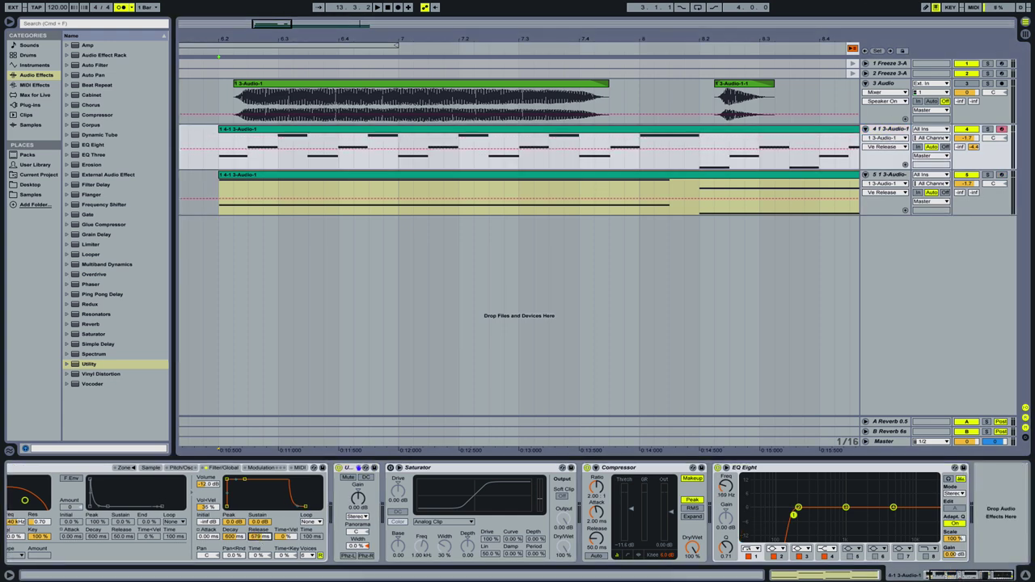
{"action": "left_click_drag", "start_coordinate": [259, 541], "coordinate": [259, 534]}
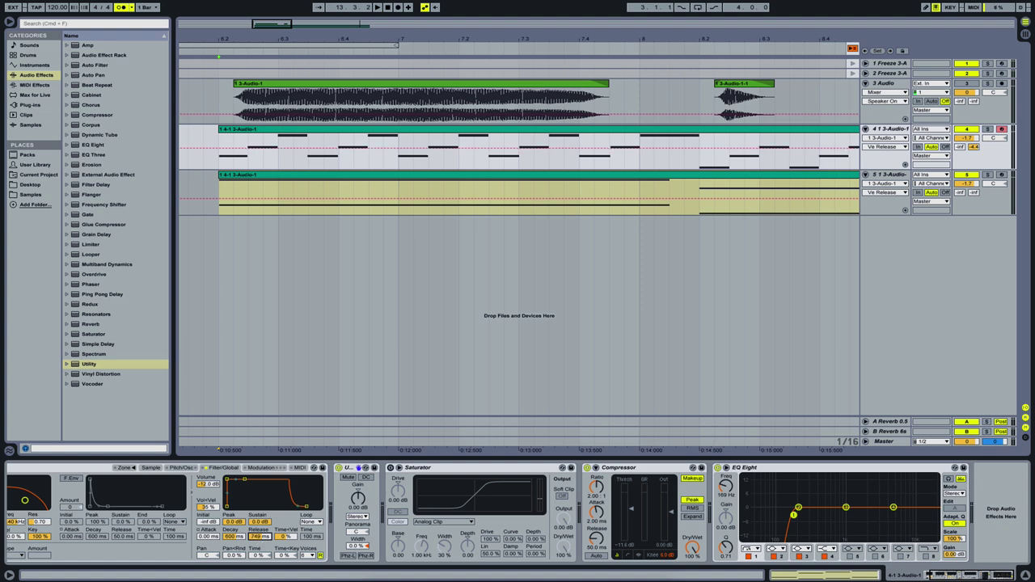
{"action": "key", "text": "space"}
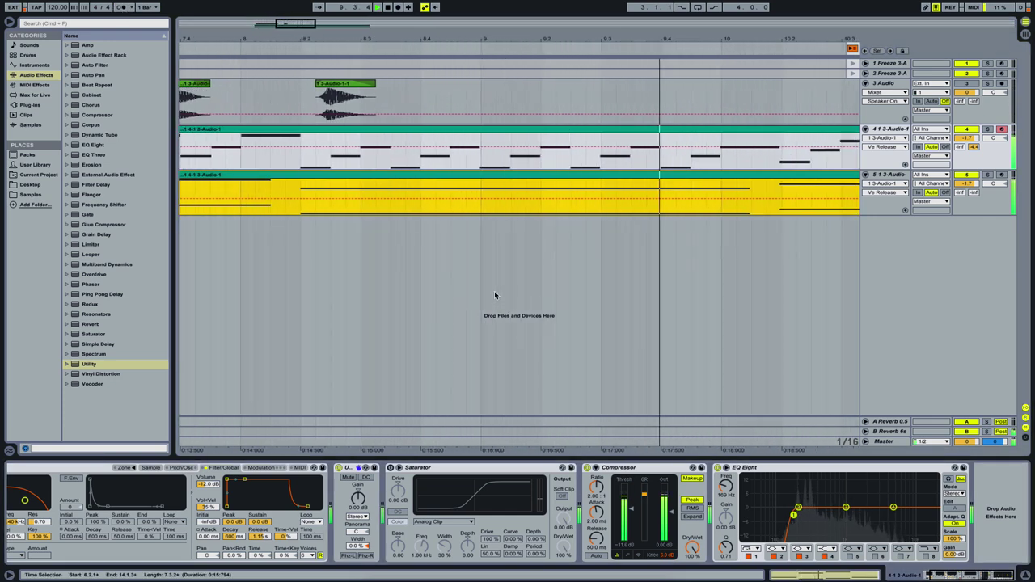
Step: Set the loop to start at 6.2.1 and span eight bars to 14.2.1
{"action": "left_click_drag", "start_coordinate": [308, 23], "coordinate": [394, 152]}
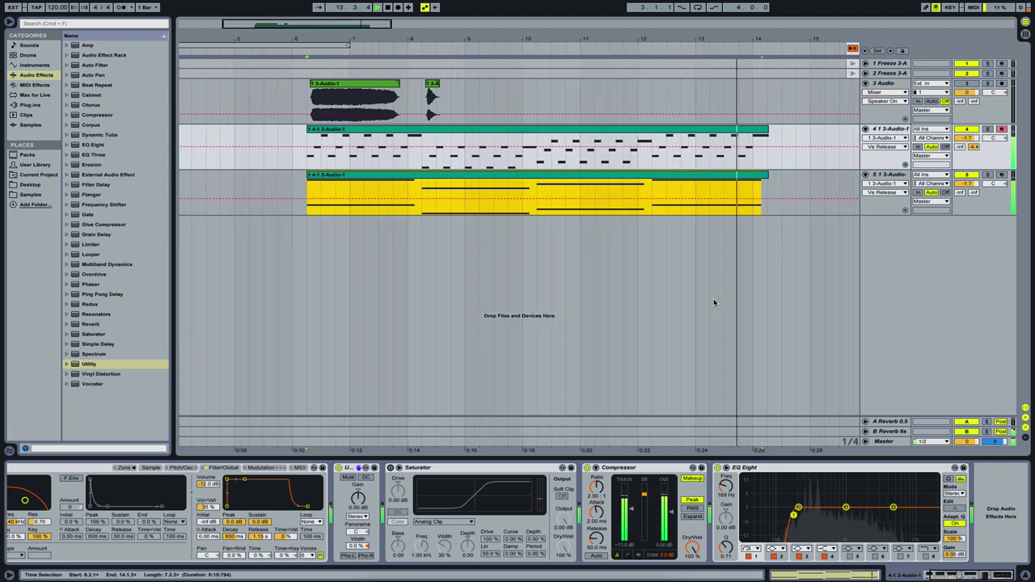
{"action": "key", "text": "space"}
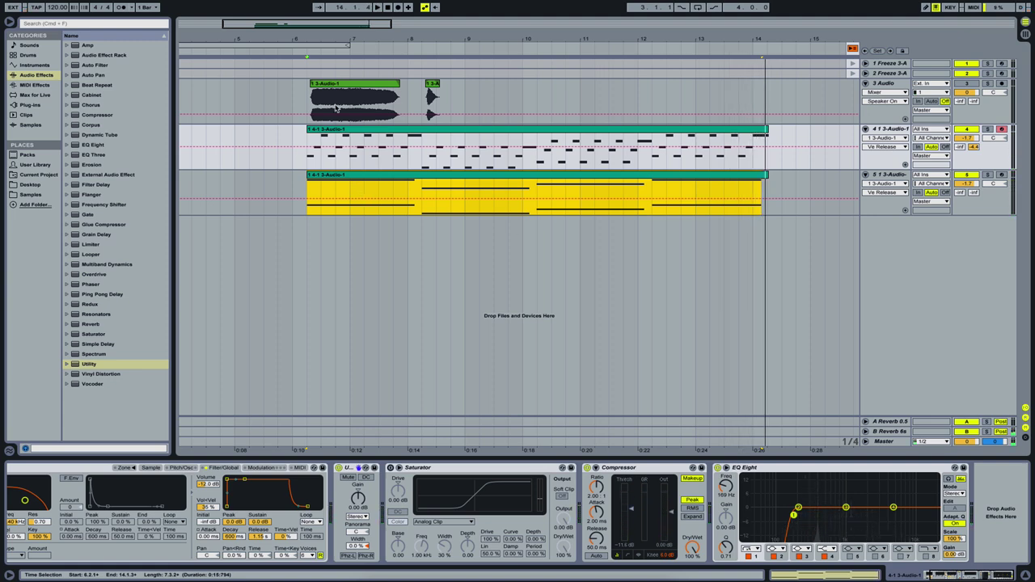
{"action": "left_click_drag", "start_coordinate": [275, 41], "coordinate": [460, 41]}
{"action": "left_click_drag", "start_coordinate": [535, 43], "coordinate": [766, 39]}
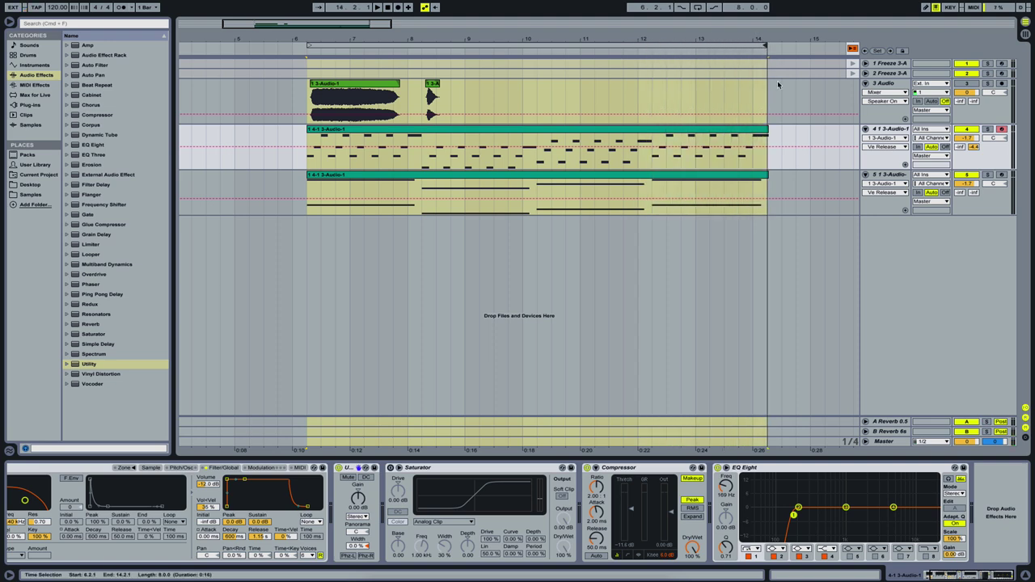
Step: Select track 5 and bring up the track-insertion context menu
{"action": "left_click", "coordinate": [807, 222]}
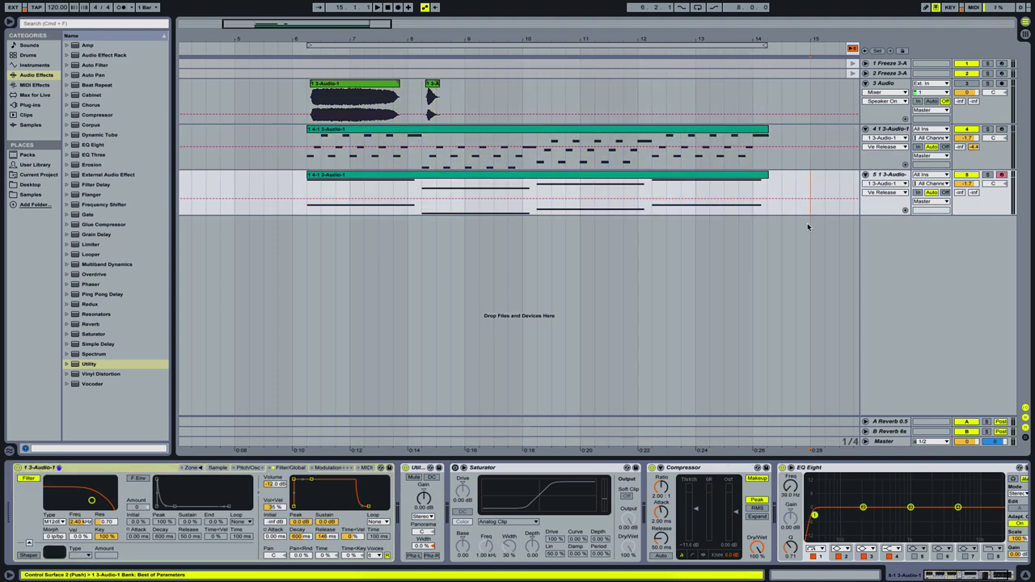
{"action": "left_click_drag", "start_coordinate": [797, 212], "coordinate": [768, 166]}
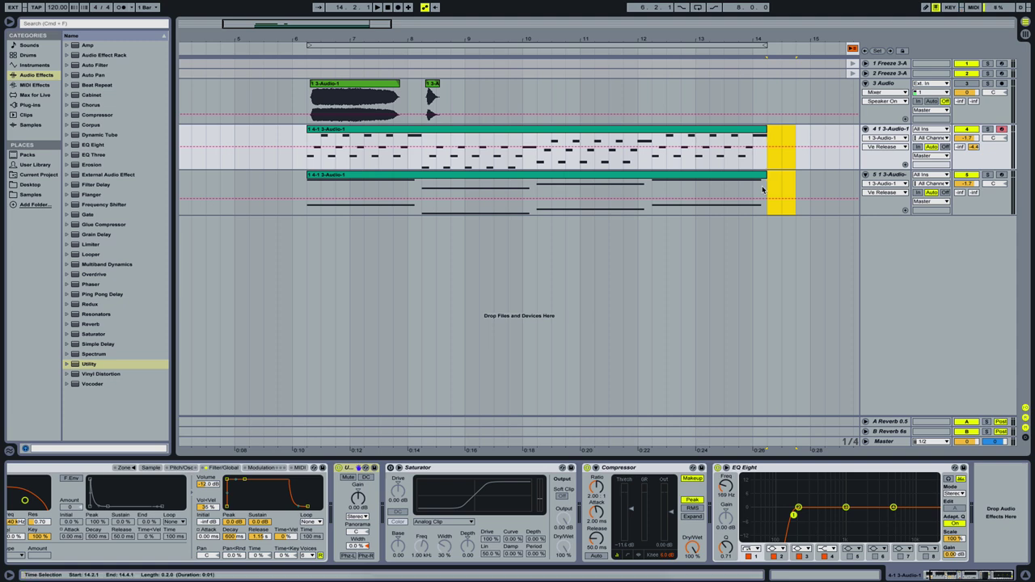
{"action": "left_click", "coordinate": [764, 256]}
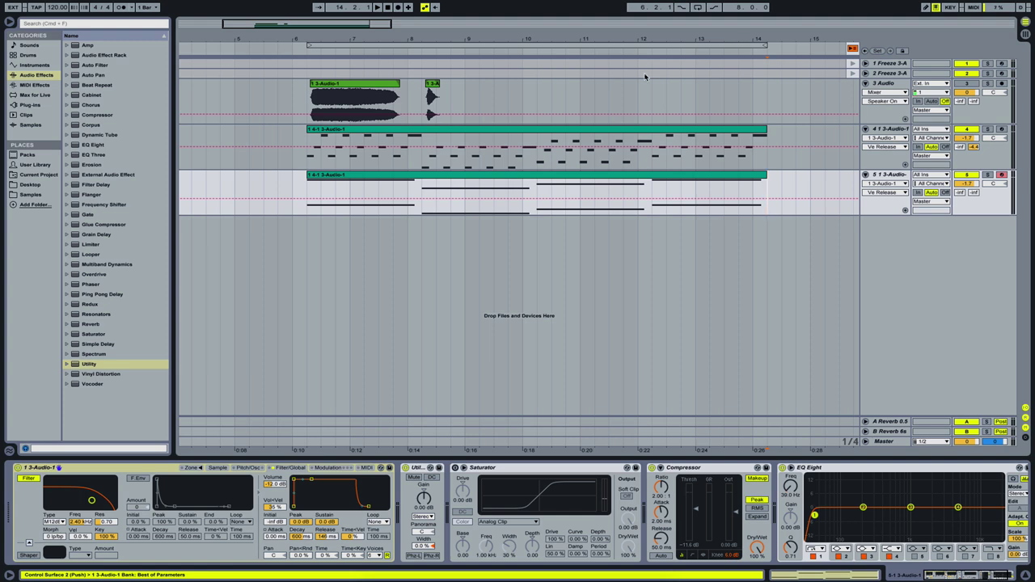
{"action": "right_click", "coordinate": [880, 276]}
{"action": "left_click", "coordinate": [840, 271]}
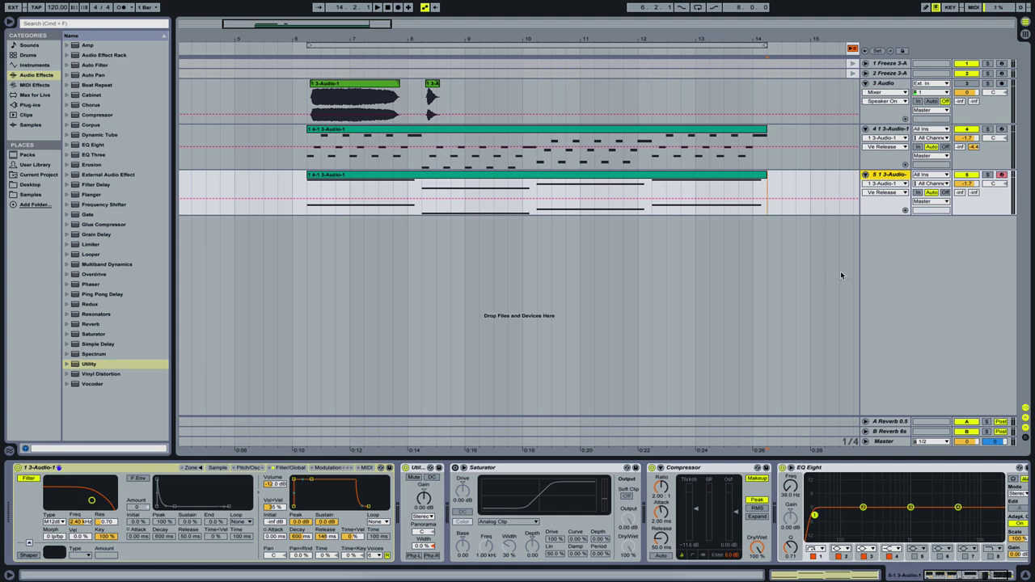
{"action": "right_click", "coordinate": [900, 261]}
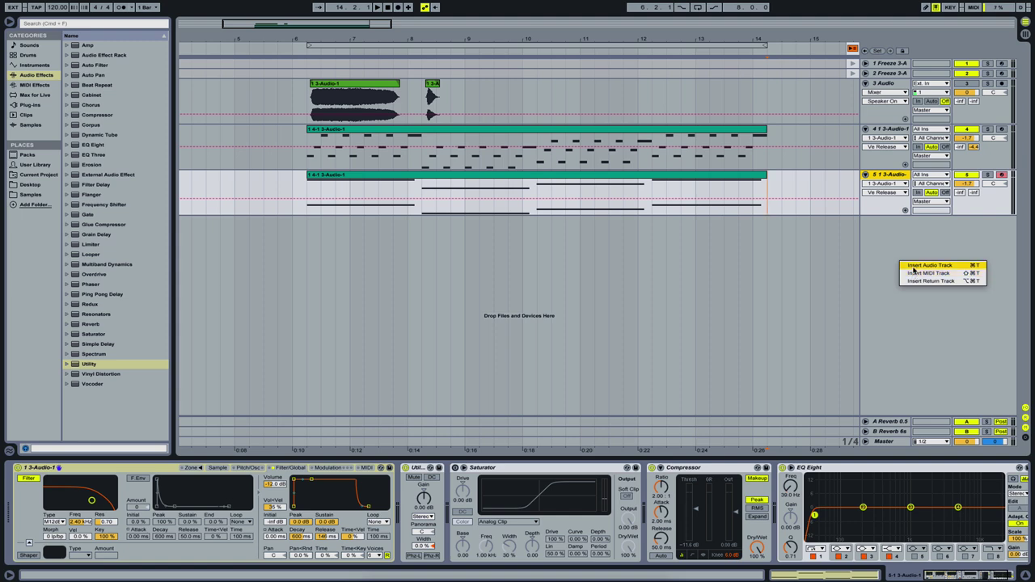
Step: Insert a new MIDI track and load the short track-3 stab clip (3-Audio-1-1) into its Simpler
{"action": "left_click", "coordinate": [912, 274]}
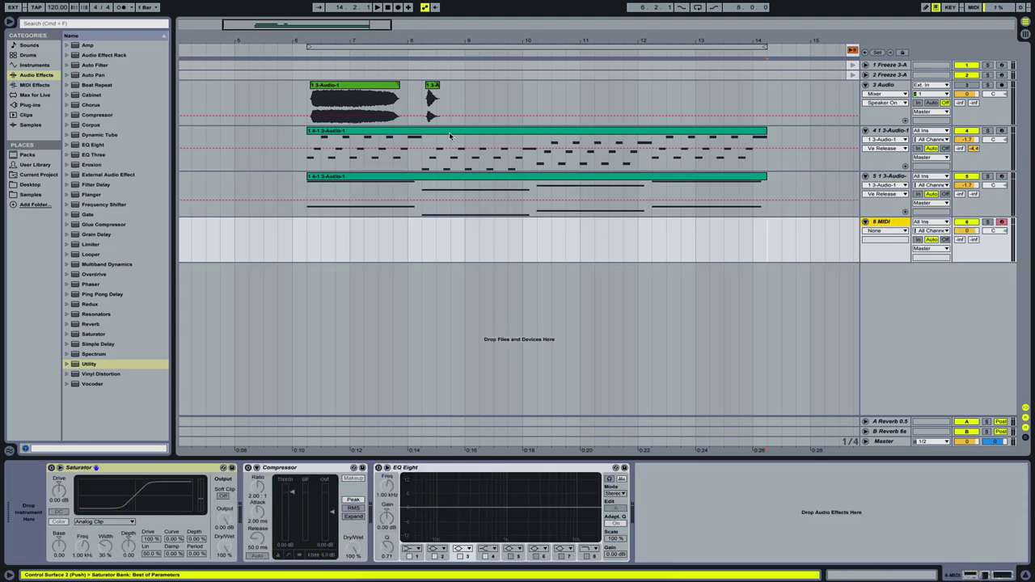
{"action": "left_click", "coordinate": [434, 85]}
{"action": "mouse_move", "coordinate": [435, 86]}
{"action": "left_mouse_down"}
{"action": "mouse_move", "coordinate": [328, 271]}
{"action": "mouse_move", "coordinate": [802, 141]}
{"action": "mouse_move", "coordinate": [426, 95]}
{"action": "mouse_move", "coordinate": [396, 103]}
{"action": "mouse_move", "coordinate": [488, 150]}
{"action": "mouse_move", "coordinate": [443, 103]}
{"action": "left_mouse_up"}
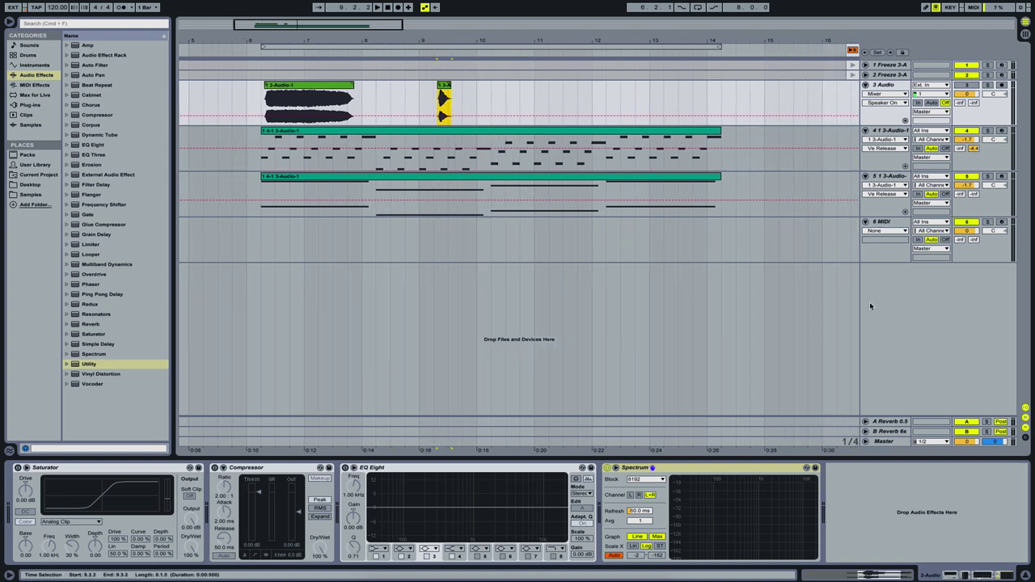
{"action": "left_click", "coordinate": [885, 228]}
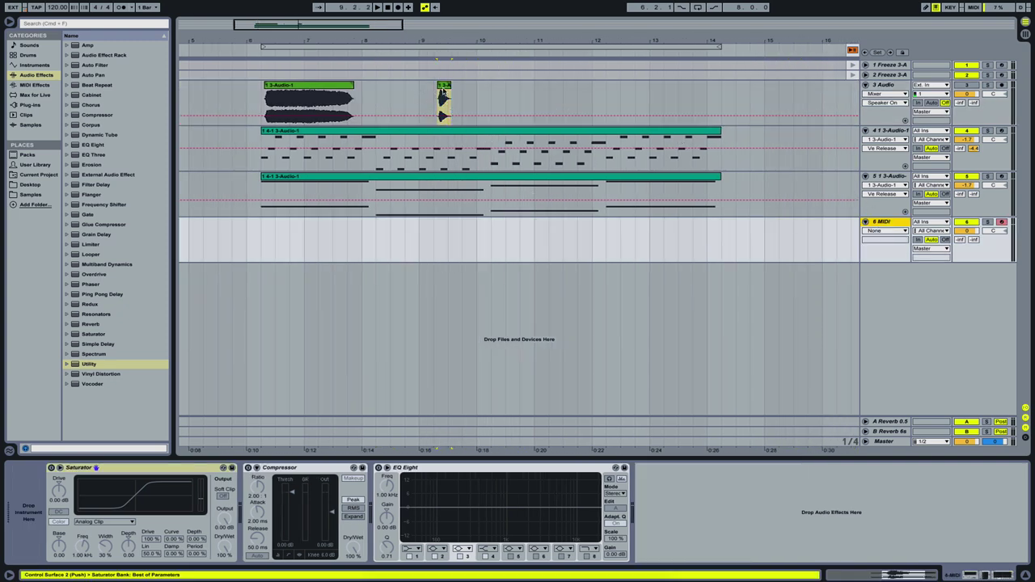
{"action": "left_click_drag", "start_coordinate": [443, 90], "coordinate": [24, 508]}
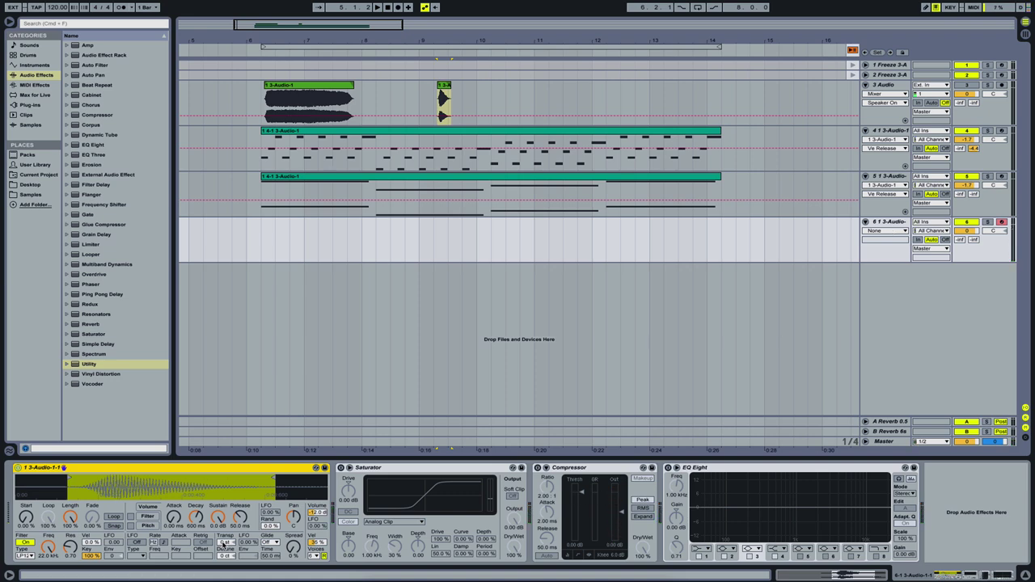
Step: Set the stab's Transp to +12 st and Detune to -21 ct, and add a Utility device
{"action": "left_click", "coordinate": [223, 543]}
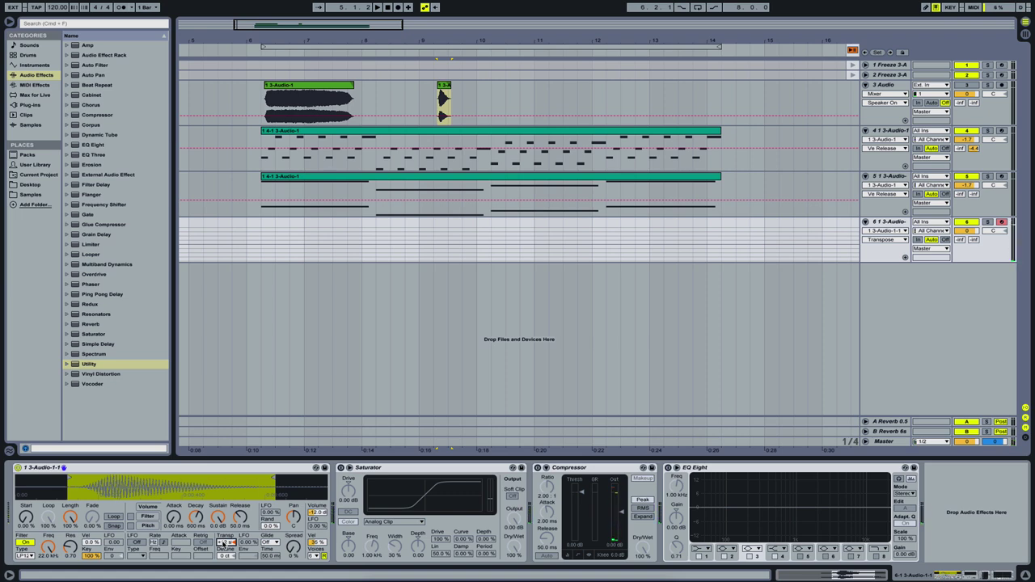
{"action": "left_click", "coordinate": [224, 558]}
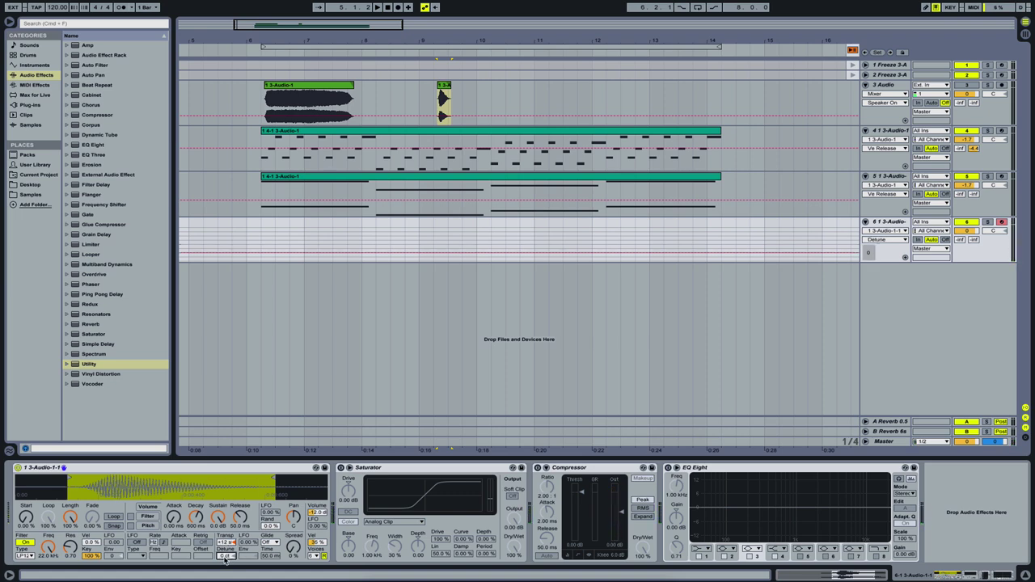
{"action": "left_click_drag", "start_coordinate": [226, 557], "coordinate": [226, 564]}
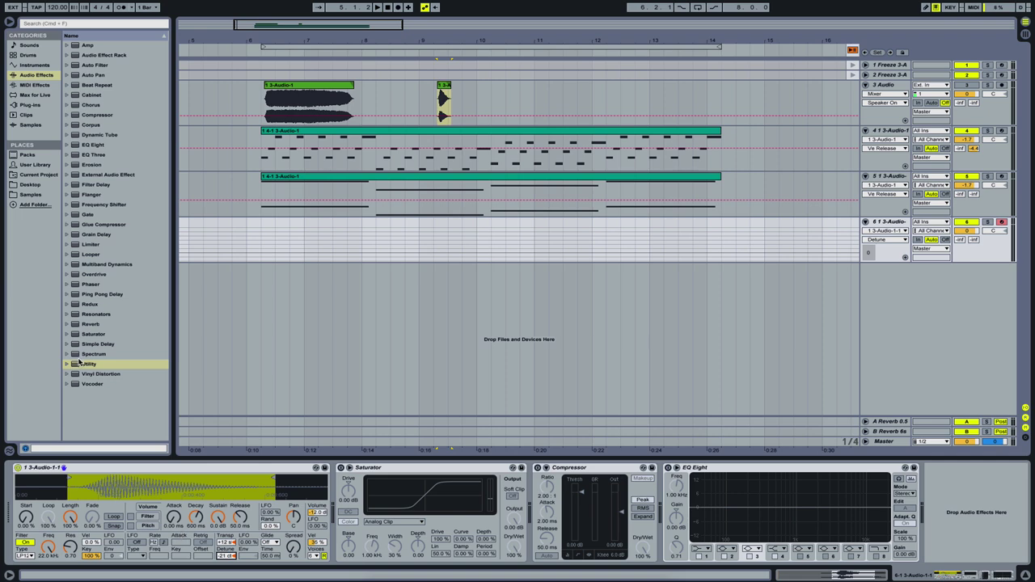
{"action": "left_click_drag", "start_coordinate": [91, 366], "coordinate": [333, 516]}
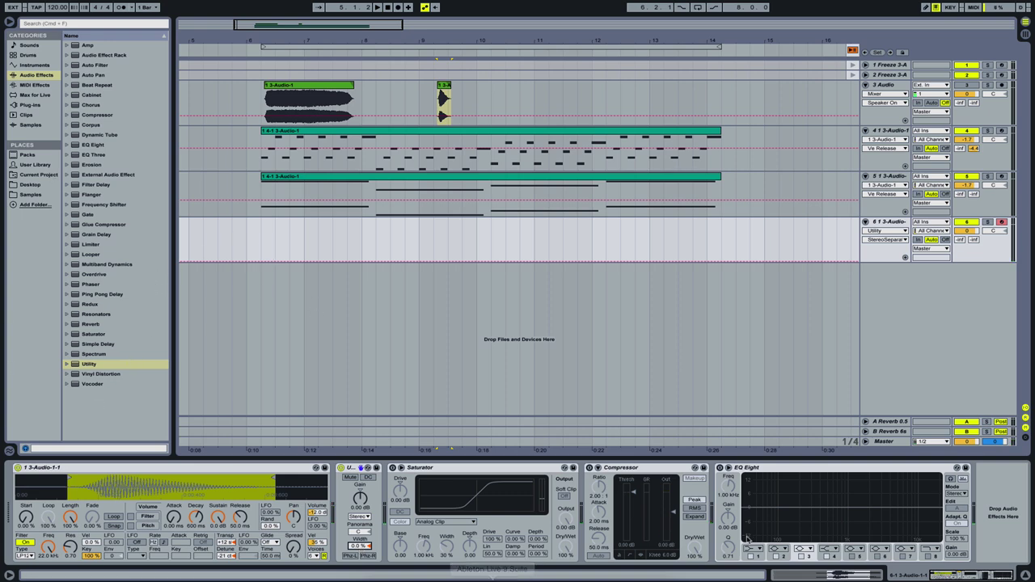
Step: Enable Compressor at -14.5 dB threshold and EQ Eight with a 188 Hz low cut and 10.6 kHz high cut
{"action": "left_click", "coordinate": [589, 467]}
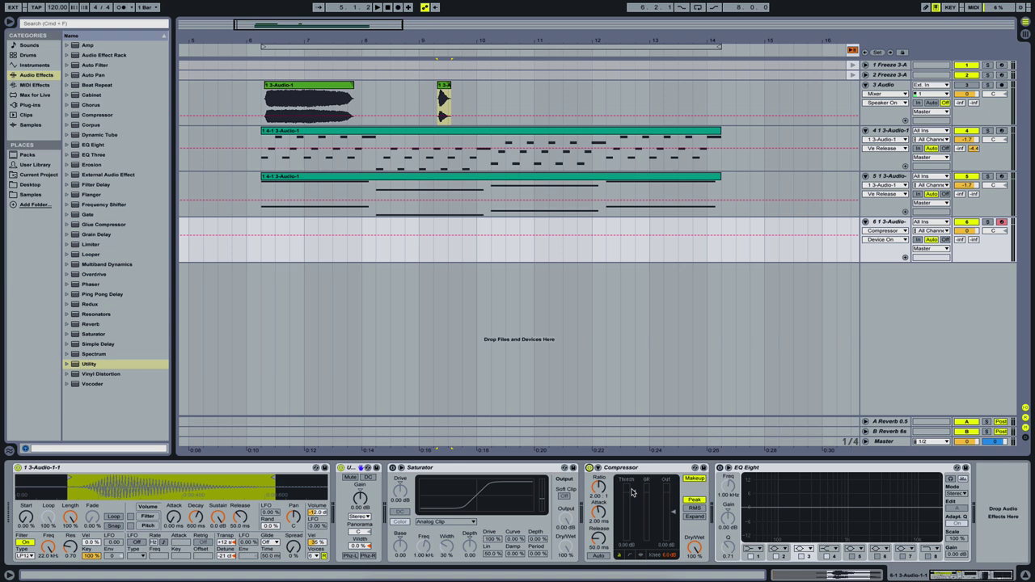
{"action": "left_click_drag", "start_coordinate": [631, 494], "coordinate": [632, 513]}
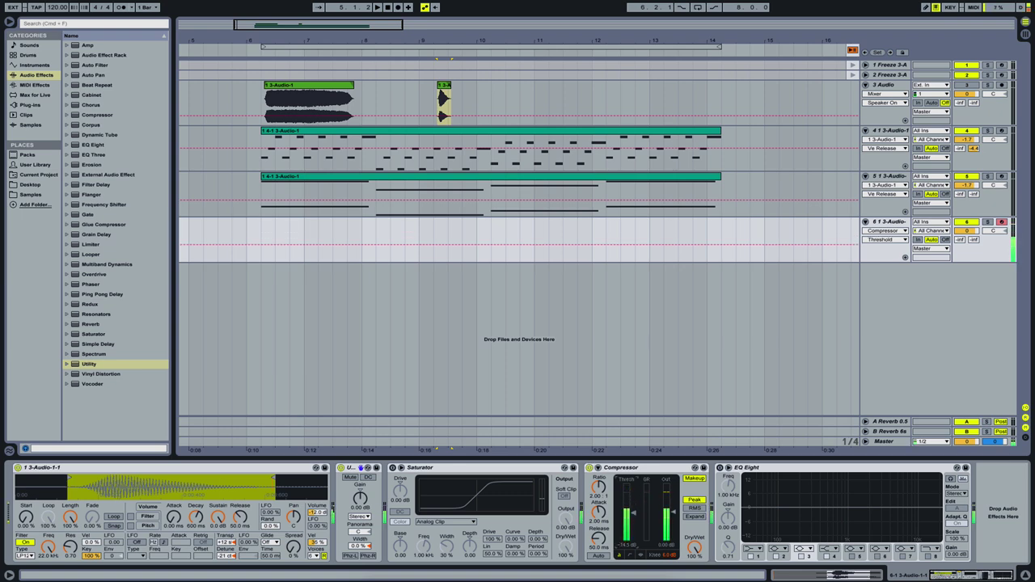
{"action": "left_click", "coordinate": [719, 468]}
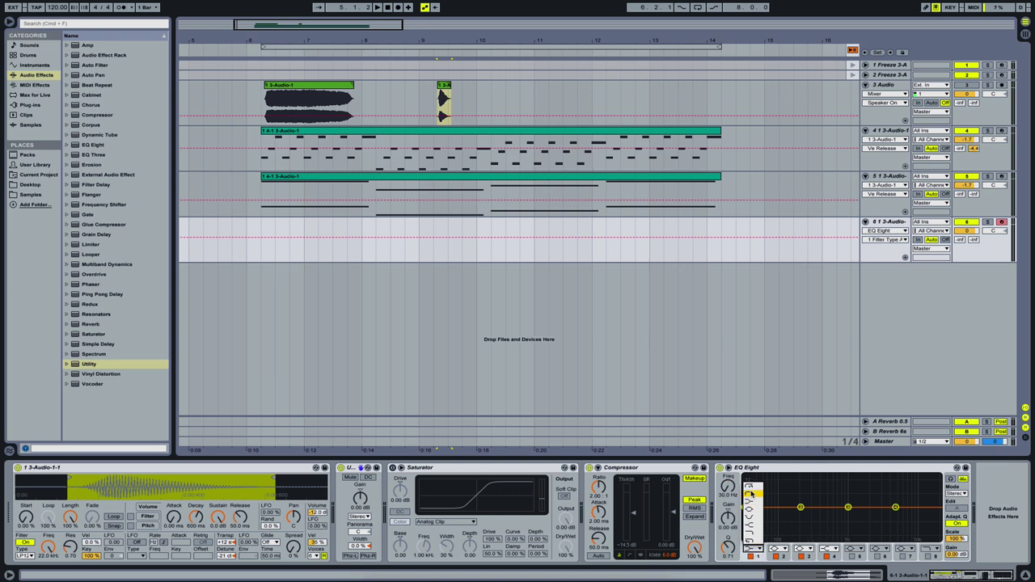
{"action": "left_click_drag", "start_coordinate": [745, 507], "coordinate": [788, 515]}
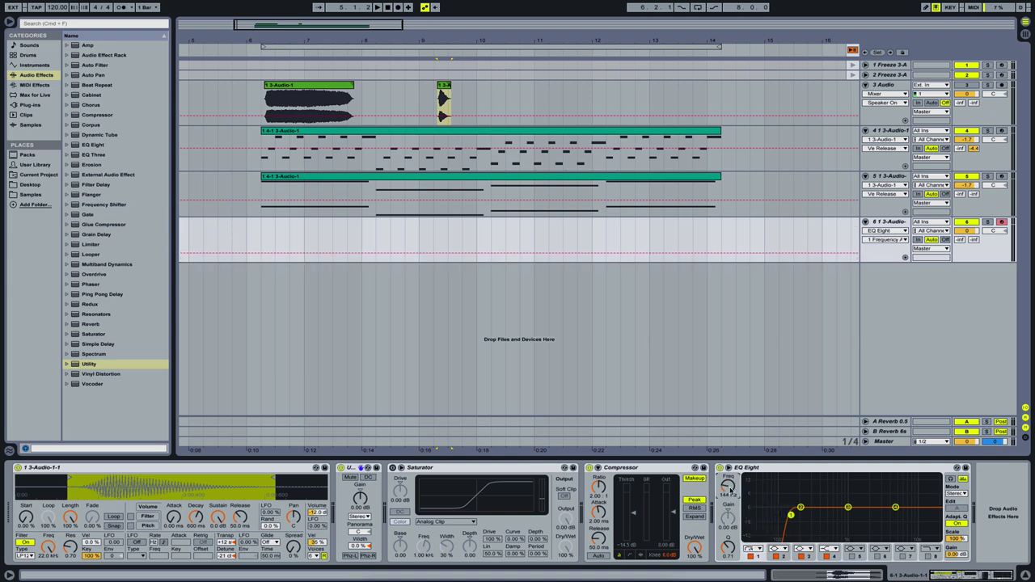
{"action": "left_click_drag", "start_coordinate": [730, 490], "coordinate": [738, 495]}
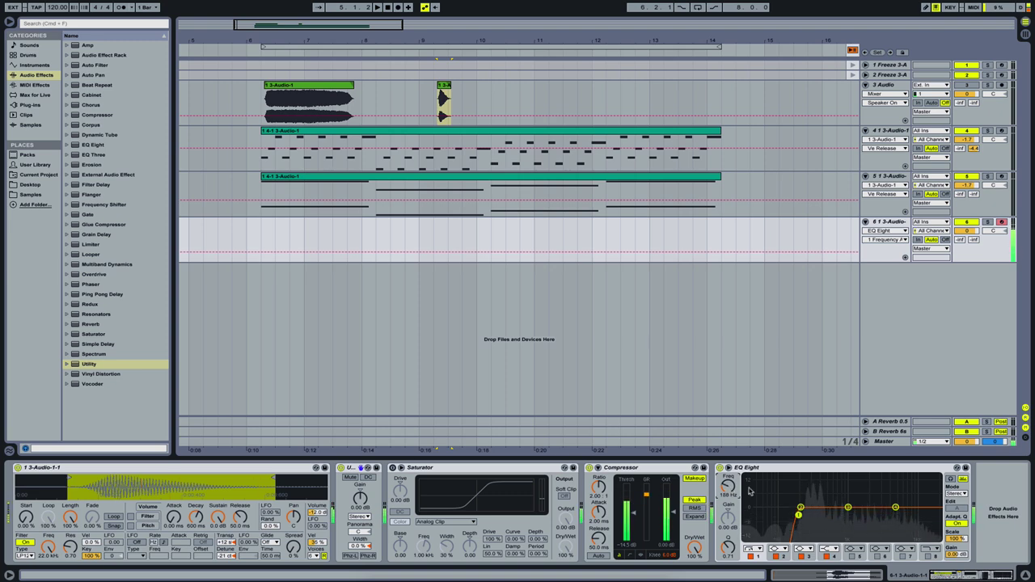
{"action": "left_click", "coordinate": [929, 557]}
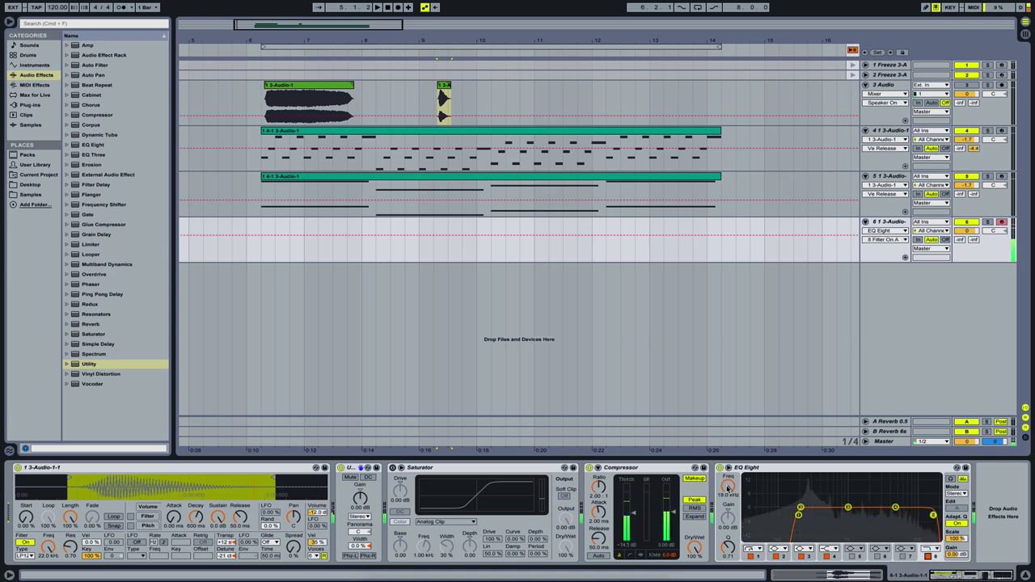
{"action": "left_click_drag", "start_coordinate": [932, 515], "coordinate": [918, 515]}
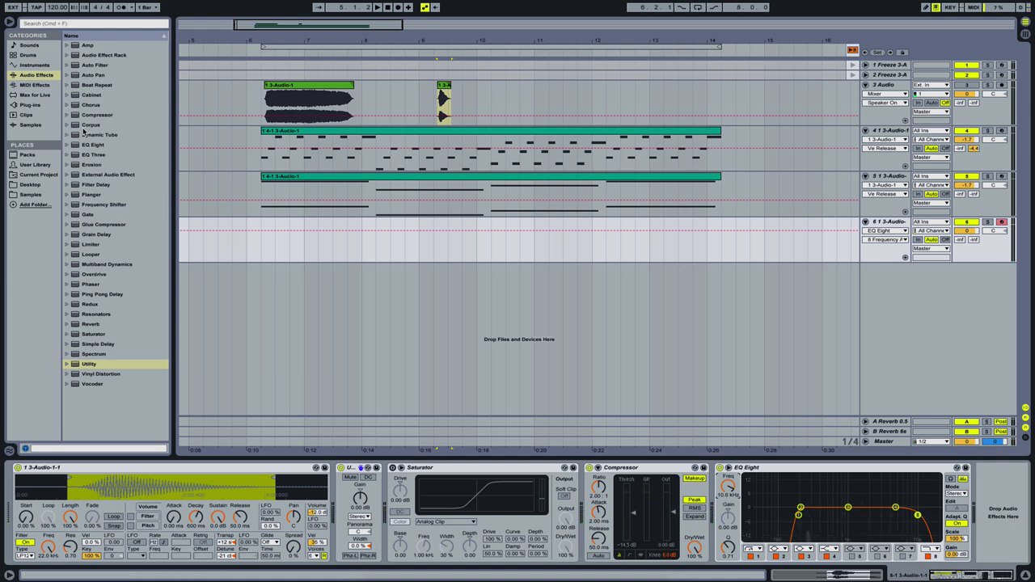
Step: Add a Ping Pong Delay to track 6 filtered around 949 Hz, and set the start at 6.2.1
{"action": "double_click", "coordinate": [104, 294]}
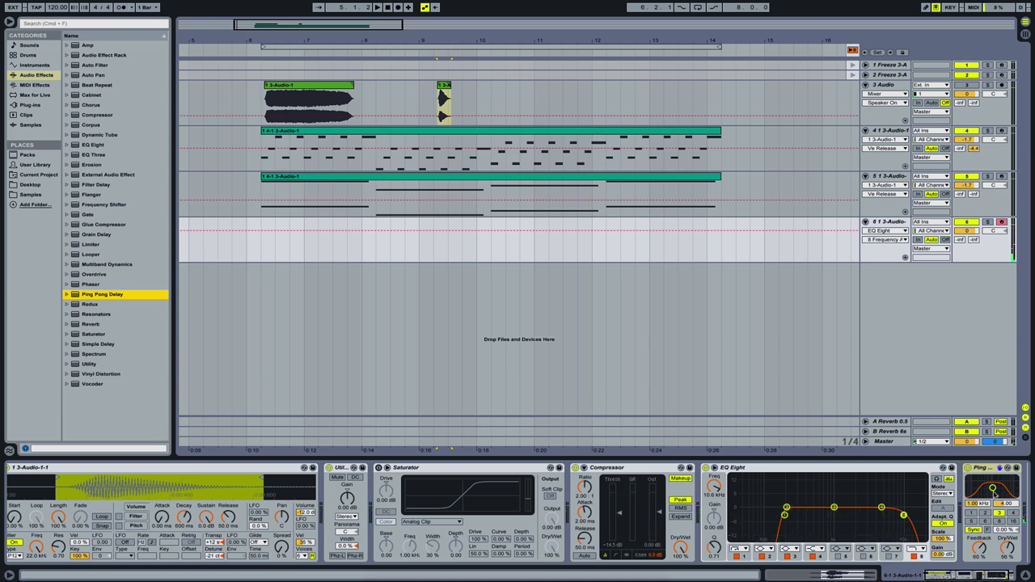
{"action": "left_click_drag", "start_coordinate": [992, 489], "coordinate": [992, 489]}
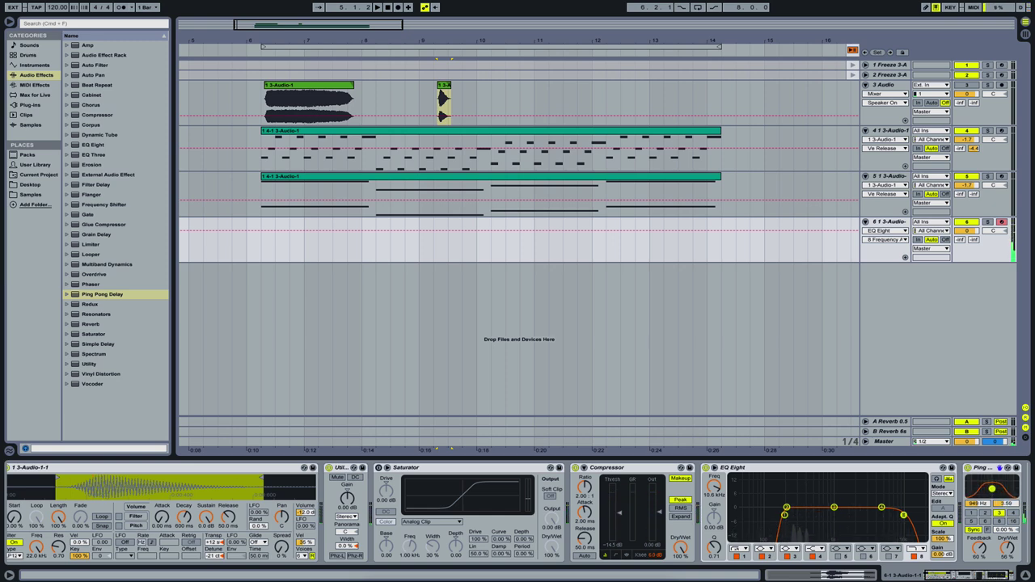
{"action": "left_click", "coordinate": [264, 258]}
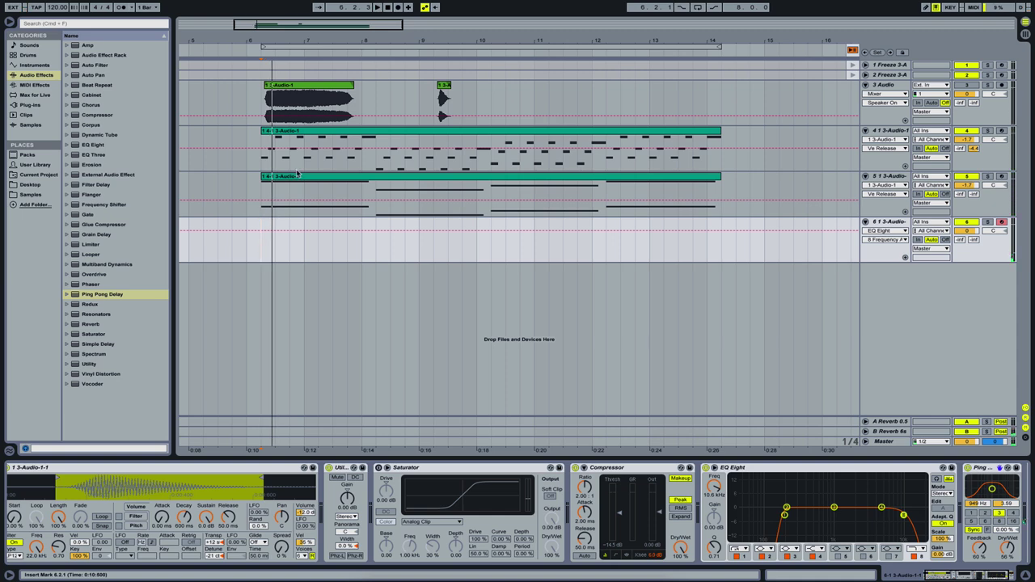
Step: Record a stab take on track 6, then delete the failed clip and its stray automation point
{"action": "left_click", "coordinate": [398, 7]}
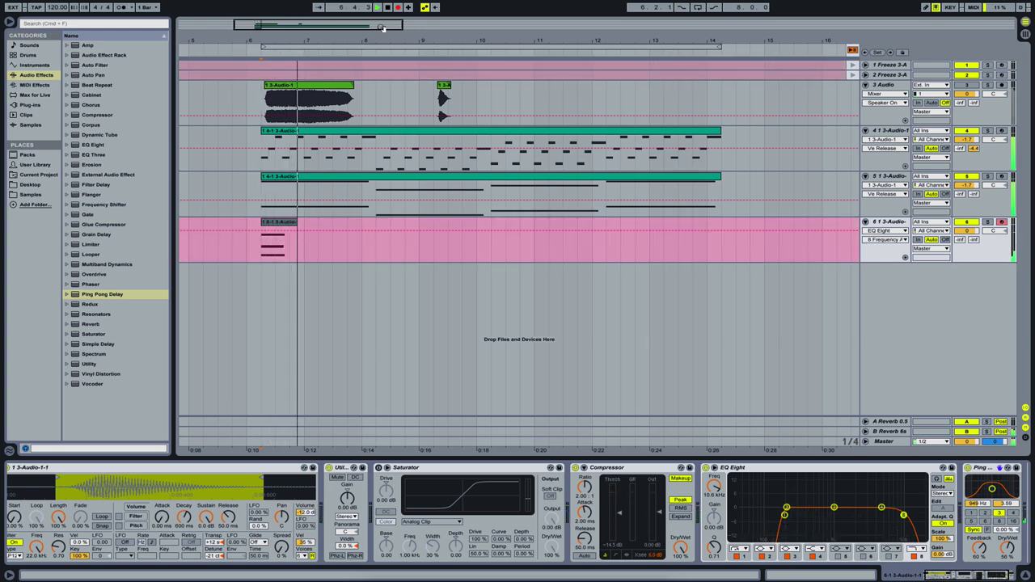
{"action": "key", "text": "space"}
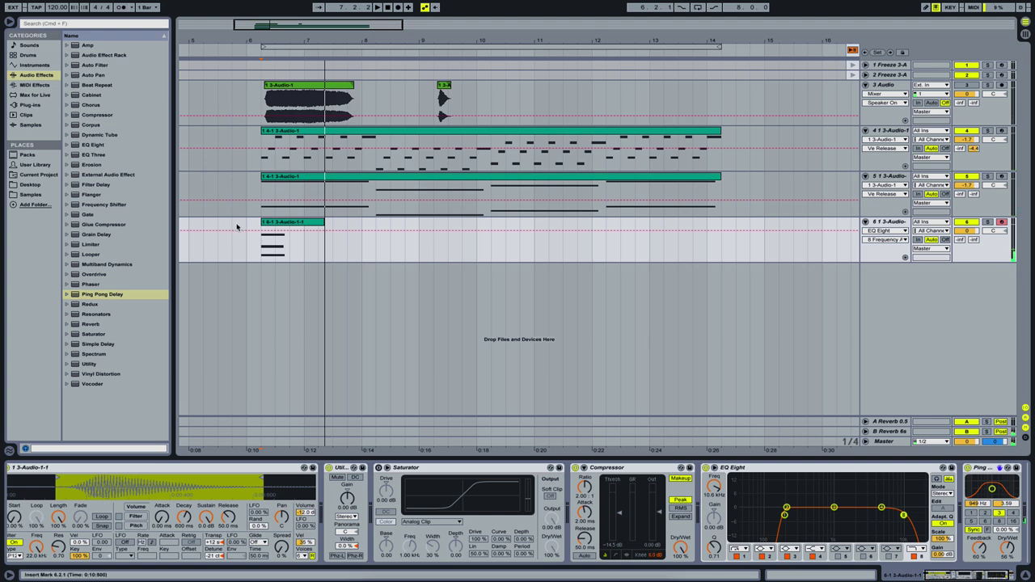
{"action": "left_click", "coordinate": [273, 226]}
{"action": "key", "text": "Delete"}
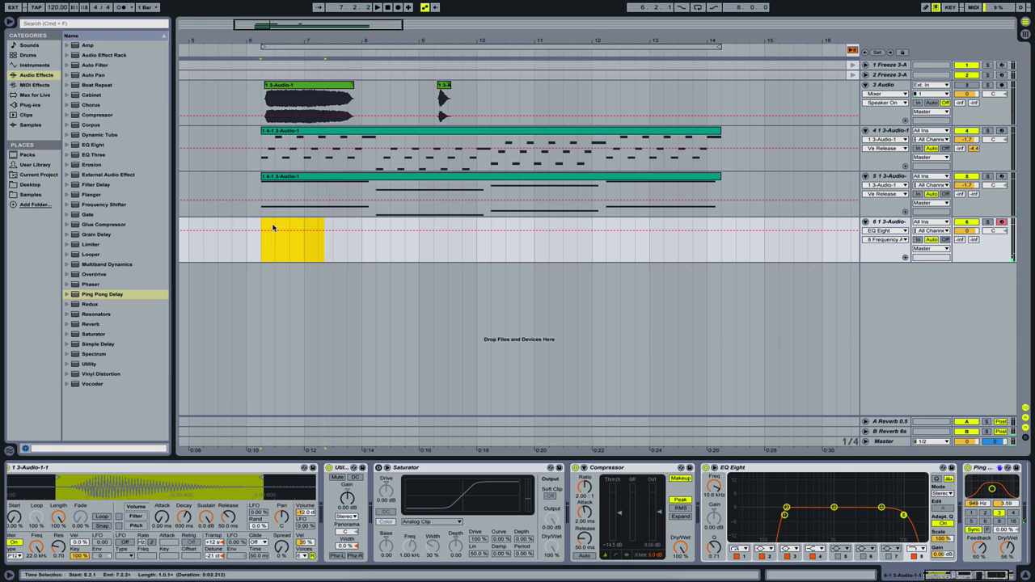
{"action": "left_click", "coordinate": [272, 231]}
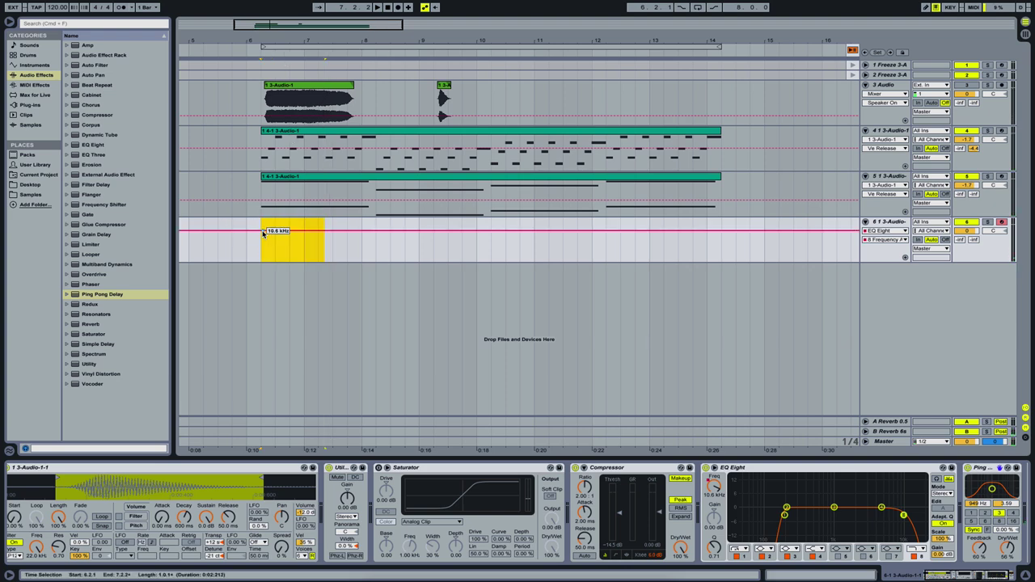
{"action": "left_click", "coordinate": [263, 230]}
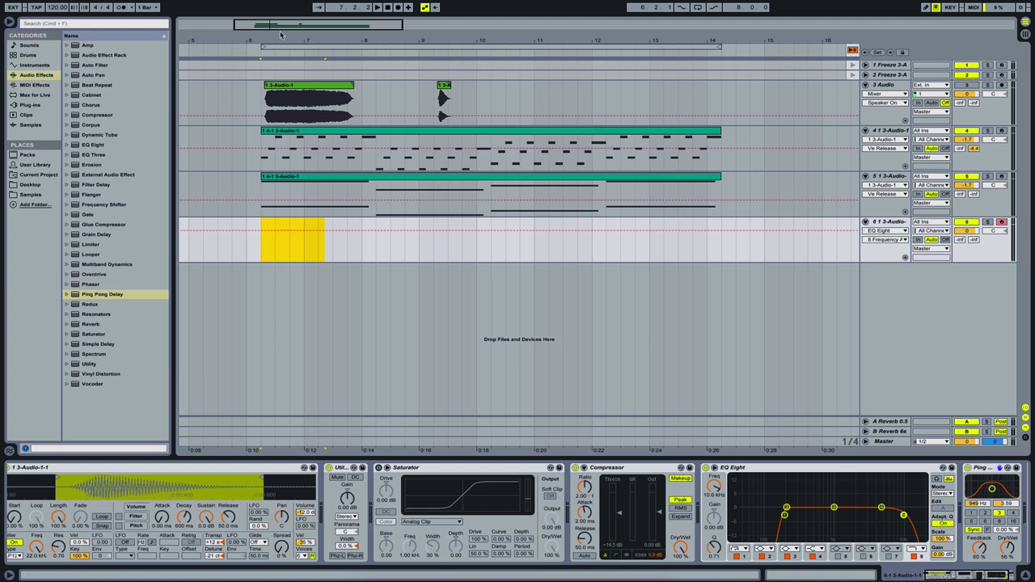
Step: Move the loop to bar 6 and re-record the stabs on track 6 from bar 6
{"action": "left_click_drag", "start_coordinate": [281, 42], "coordinate": [267, 43]}
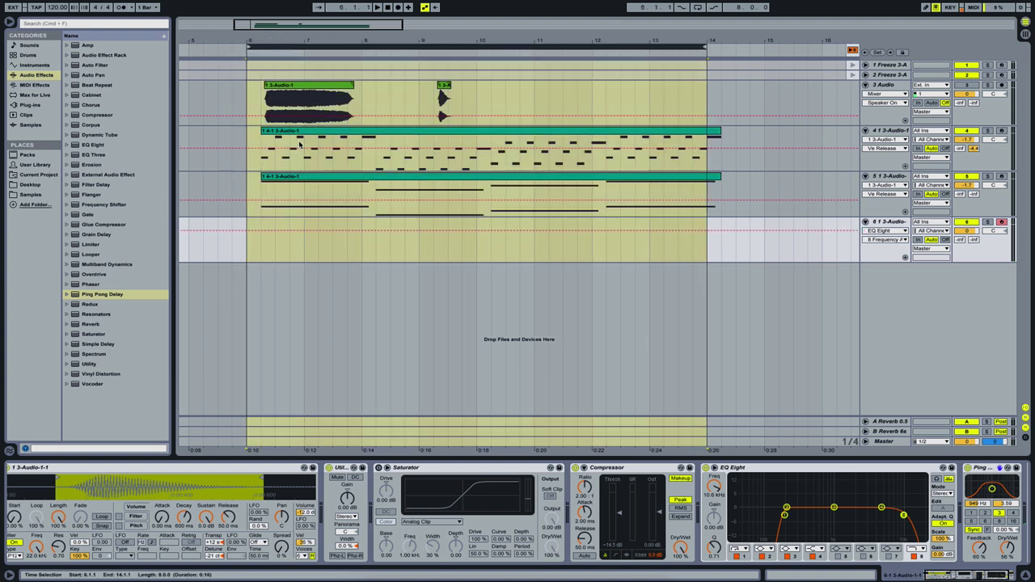
{"action": "left_click", "coordinate": [308, 169]}
{"action": "left_click", "coordinate": [295, 178], "text": "shift"}
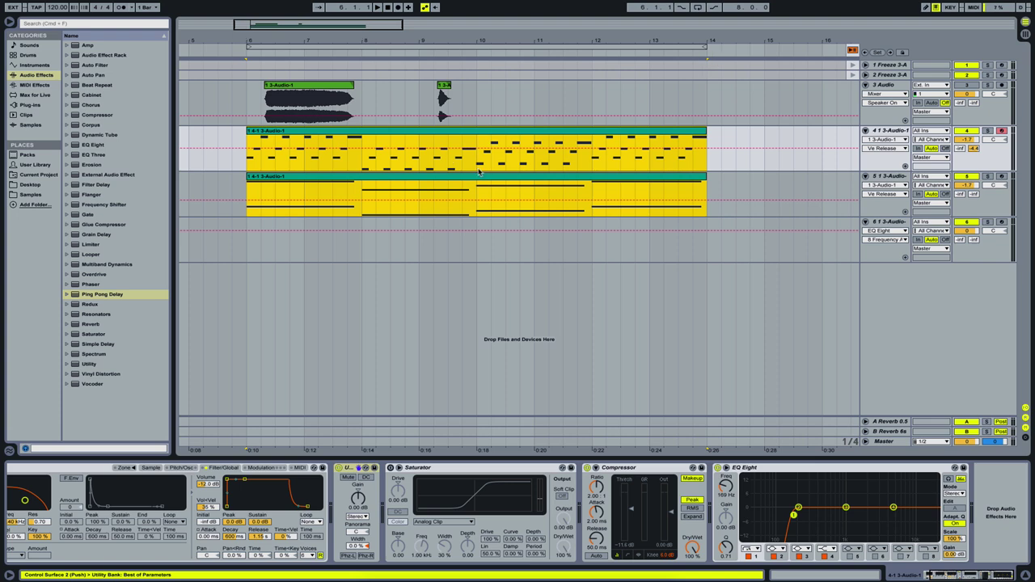
{"action": "left_click", "coordinate": [246, 250]}
{"action": "left_click", "coordinate": [397, 7]}
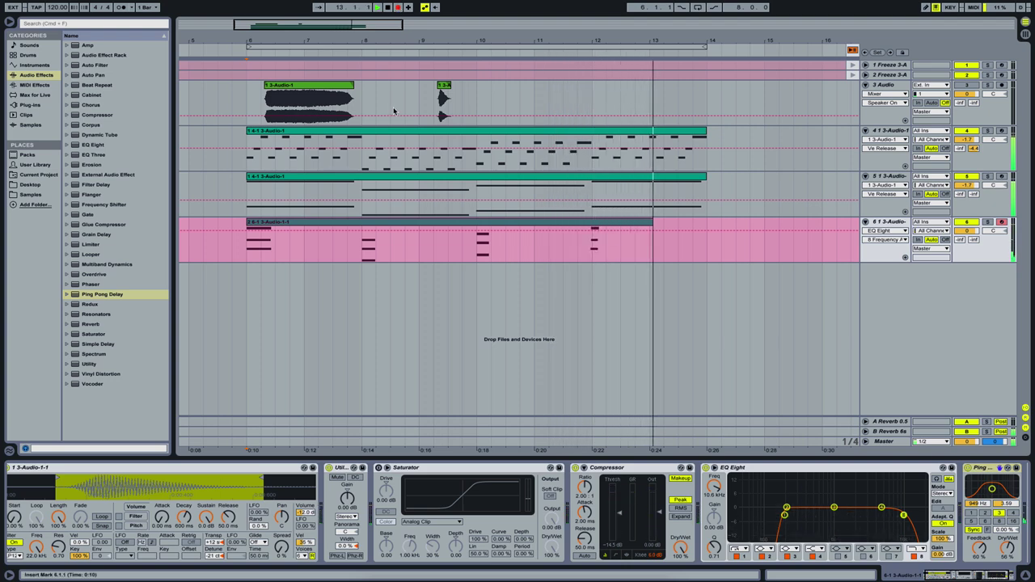
Step: End the stab take, lower track 6's volume to about -4 dB, and check playback
{"action": "double_click", "coordinate": [503, 223]}
{"action": "key", "text": "ctrl+a"}
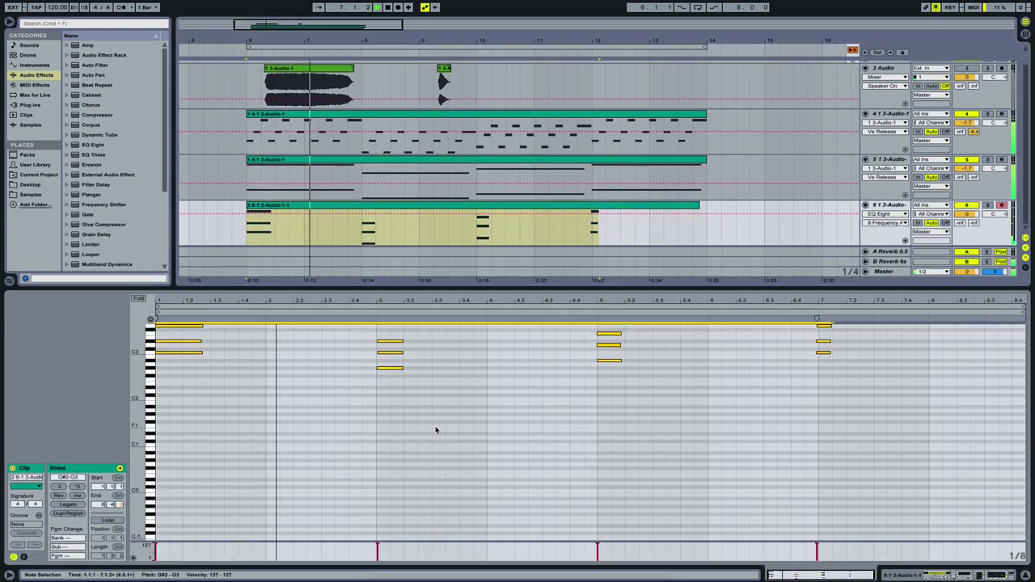
{"action": "key", "text": "space"}
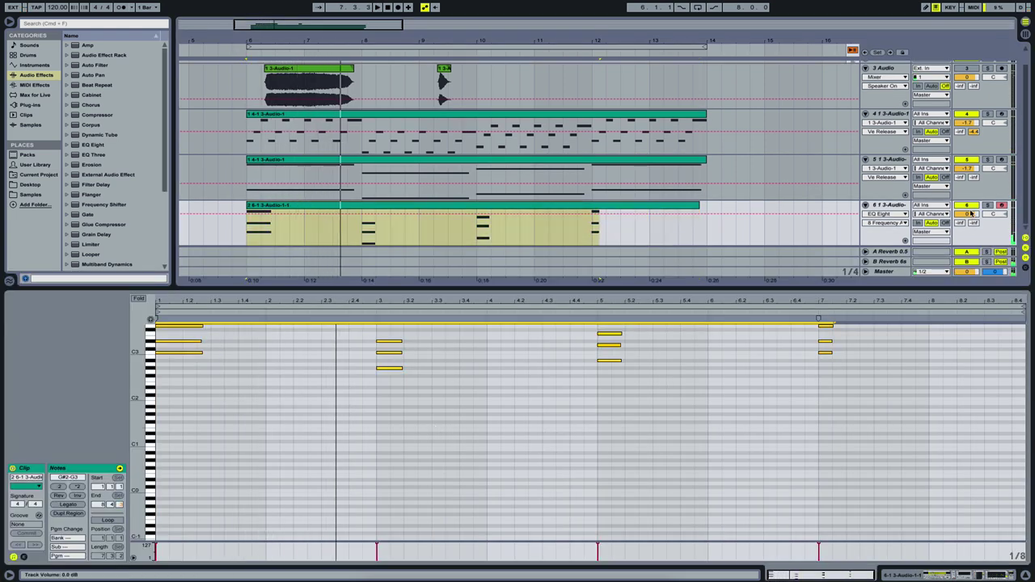
{"action": "left_click_drag", "start_coordinate": [974, 218], "coordinate": [975, 231]}
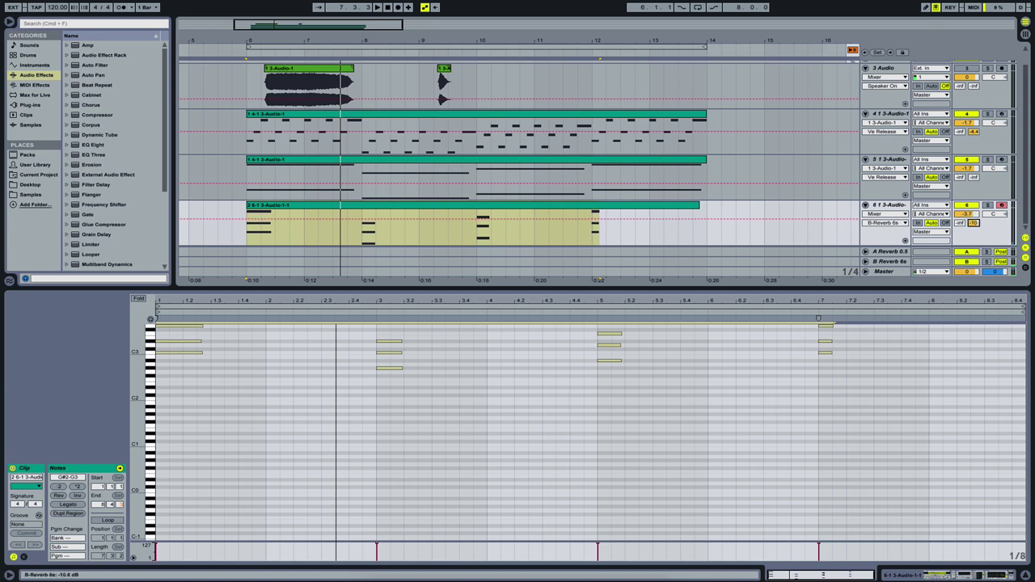
{"action": "key", "text": "space"}
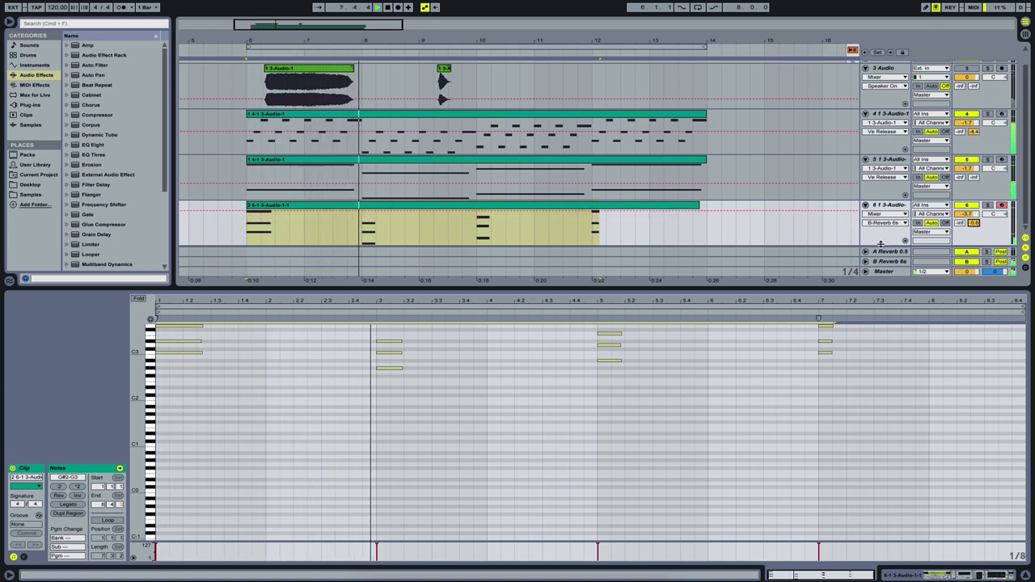
{"action": "left_click", "coordinate": [973, 222]}
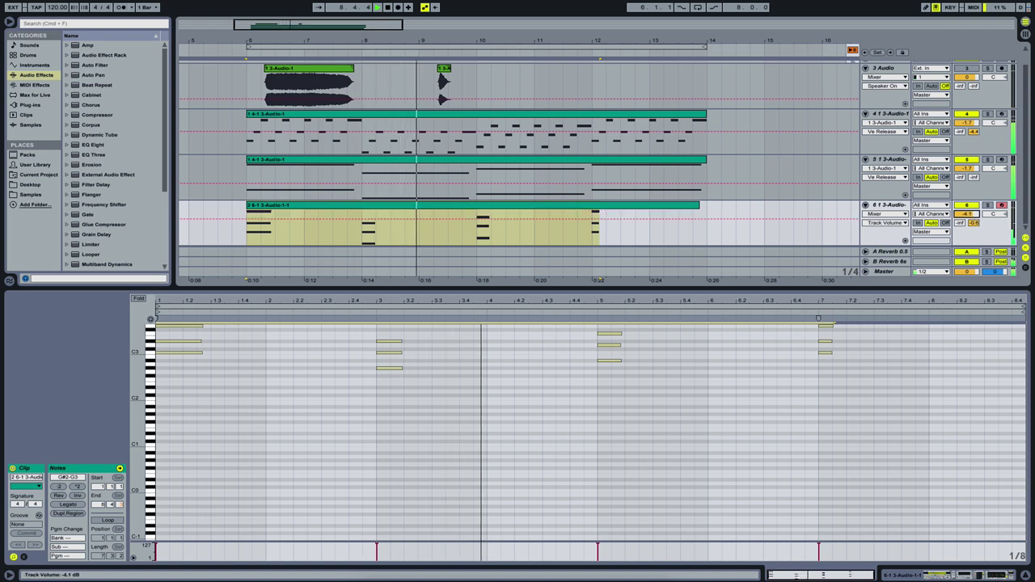
{"action": "key", "text": "shift+Tab"}
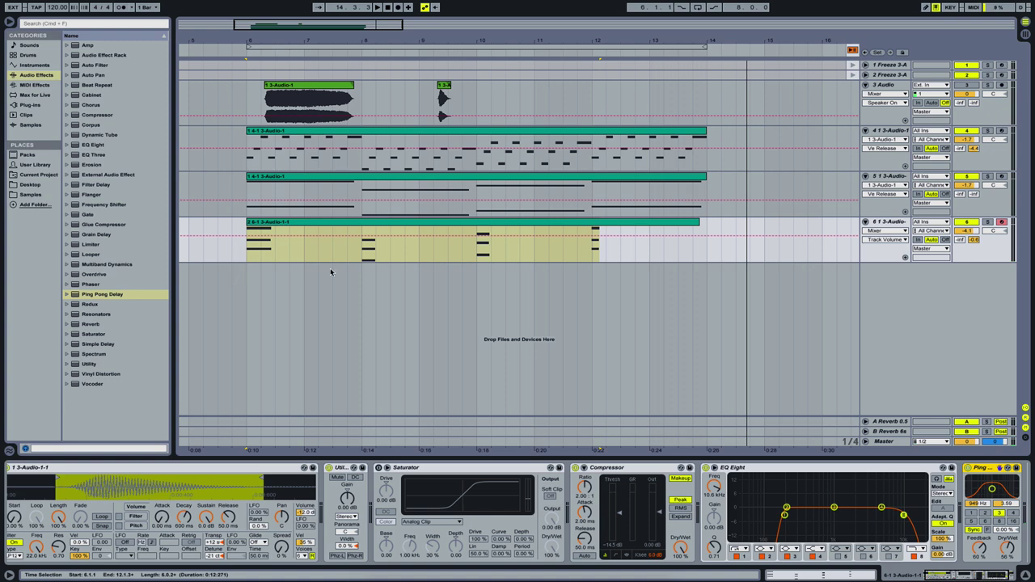
Step: Raise Simpler's Release on track 6 to about 4.37 s and clear the time selection at bar 6
{"action": "mouse_move", "coordinate": [232, 527]}
{"action": "left_mouse_down"}
{"action": "mouse_move", "coordinate": [232, 485]}
{"action": "mouse_move", "coordinate": [231, 540]}
{"action": "mouse_move", "coordinate": [231, 524]}
{"action": "left_mouse_up"}
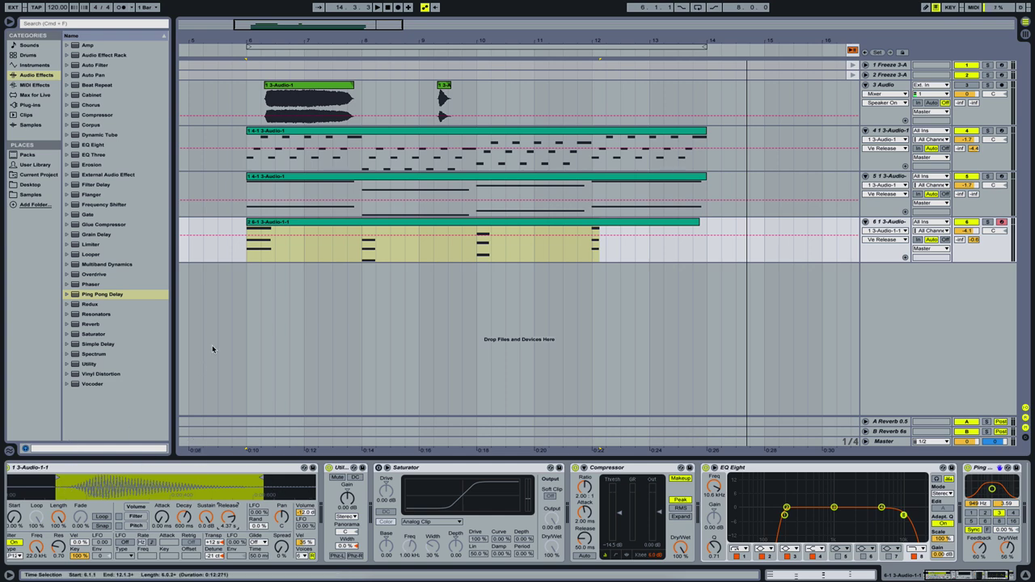
{"action": "left_click", "coordinate": [250, 257]}
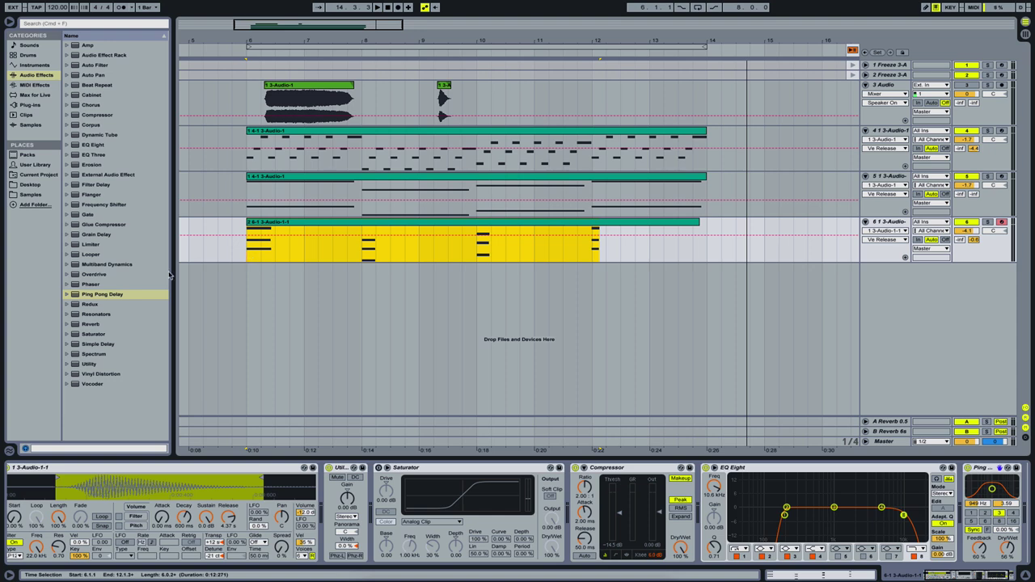
{"action": "left_click", "coordinate": [167, 525]}
{"action": "left_click", "coordinate": [175, 526]}
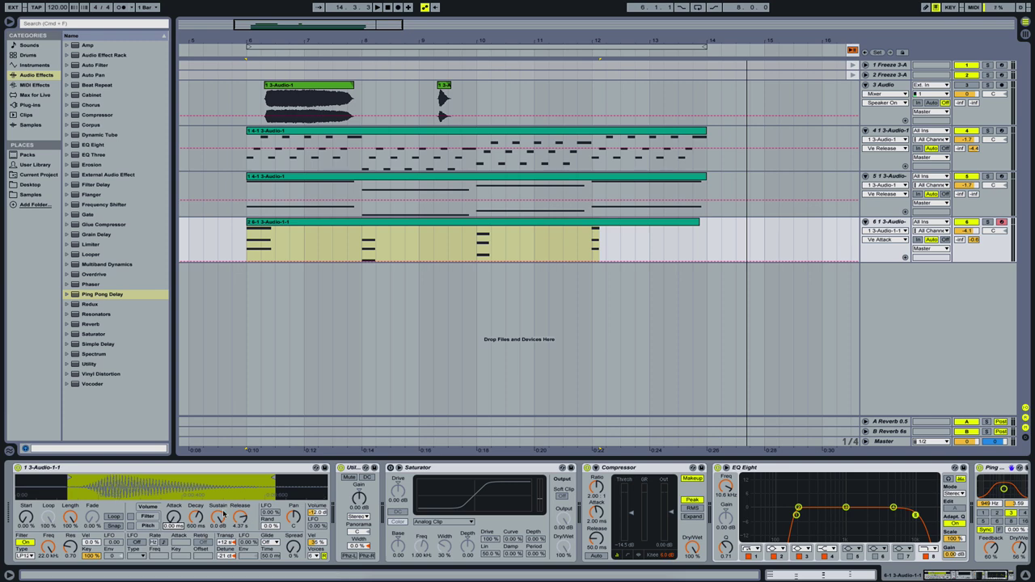
{"action": "left_click", "coordinate": [248, 246]}
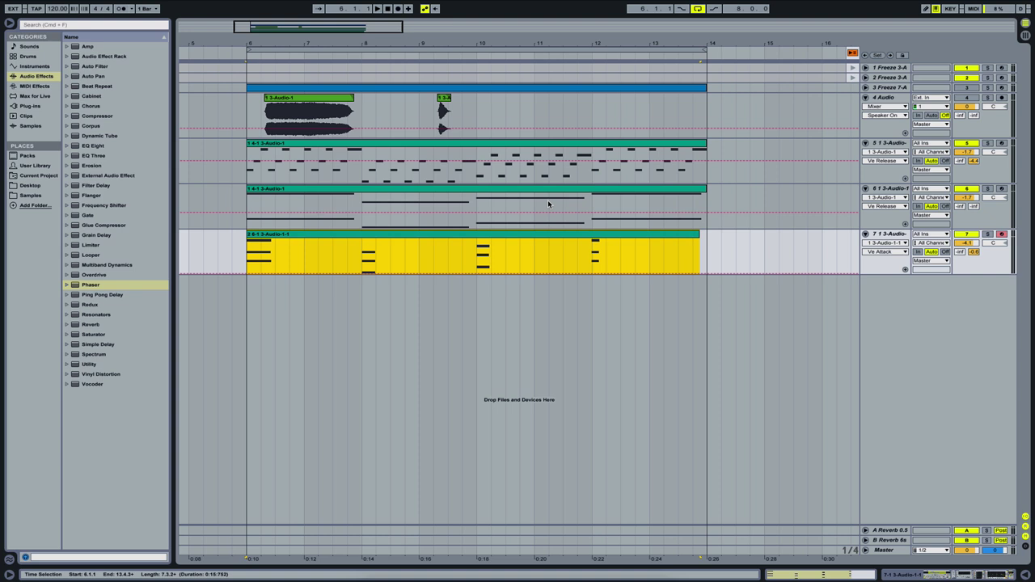
Step: Duplicate all of track 5's chord notes an octave higher, with the copies at velocity 35
{"action": "left_click", "coordinate": [243, 170]}
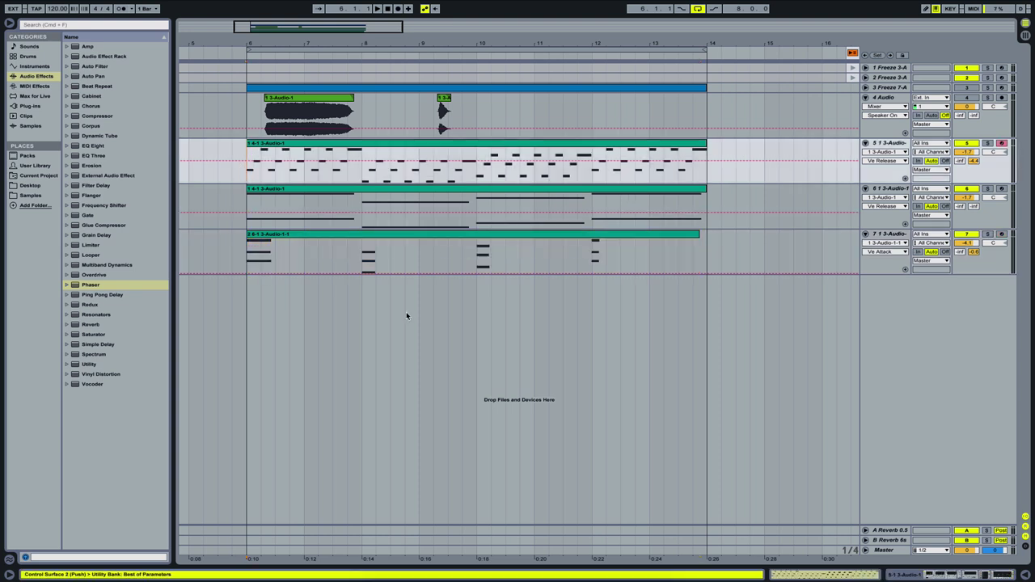
{"action": "left_click", "coordinate": [894, 143]}
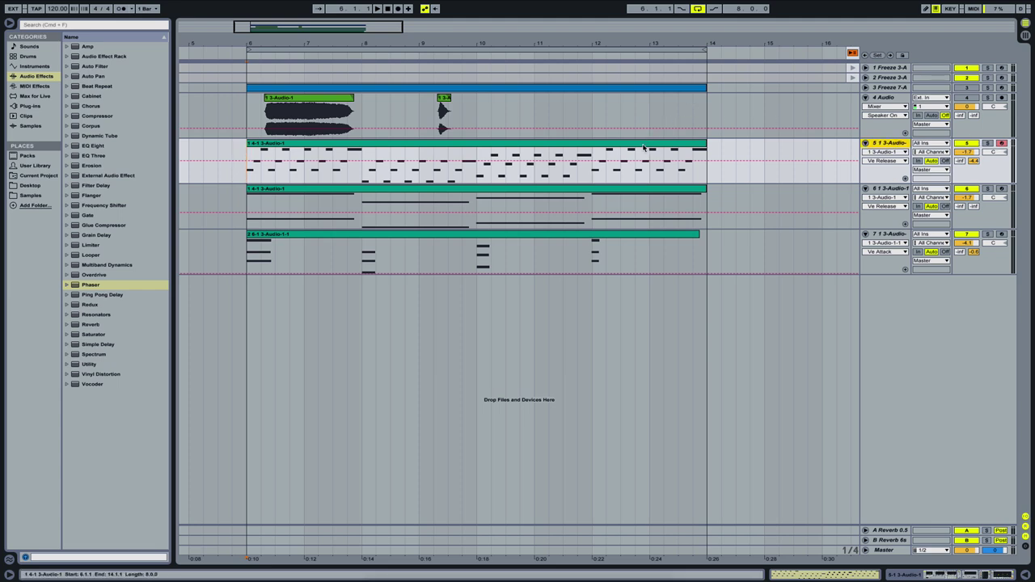
{"action": "double_click", "coordinate": [508, 162]}
{"action": "left_click", "coordinate": [507, 441]}
{"action": "key", "text": "ctrl+a"}
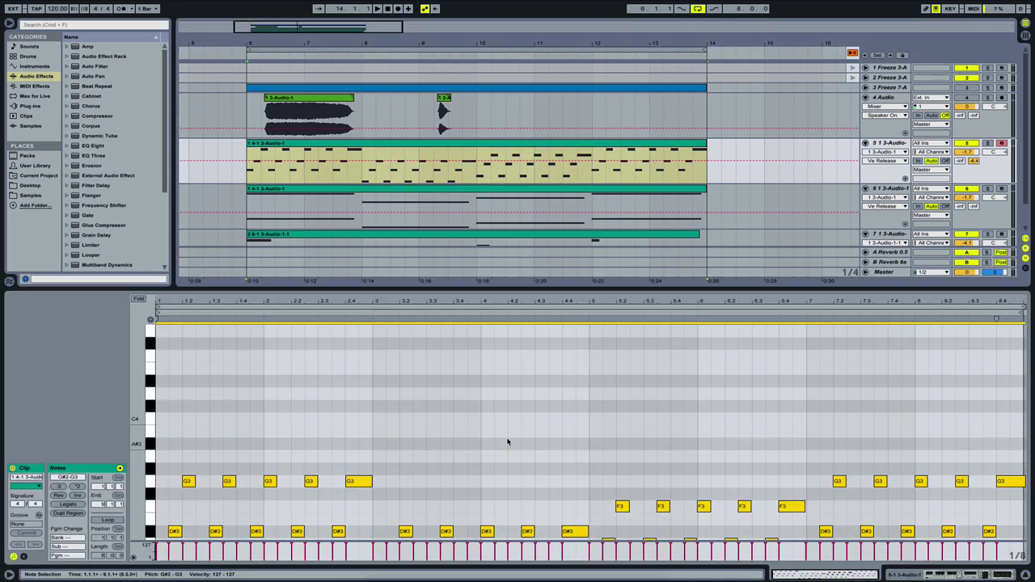
{"action": "scroll", "coordinate": [508, 442], "scroll_direction": "down", "scroll_amount": 2}
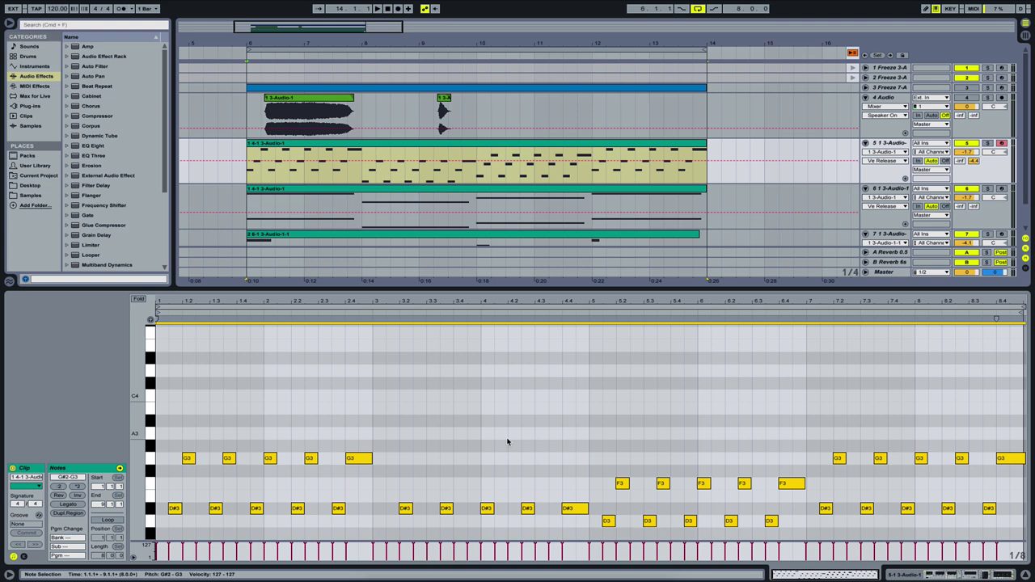
{"action": "key", "text": "shift+Up"}
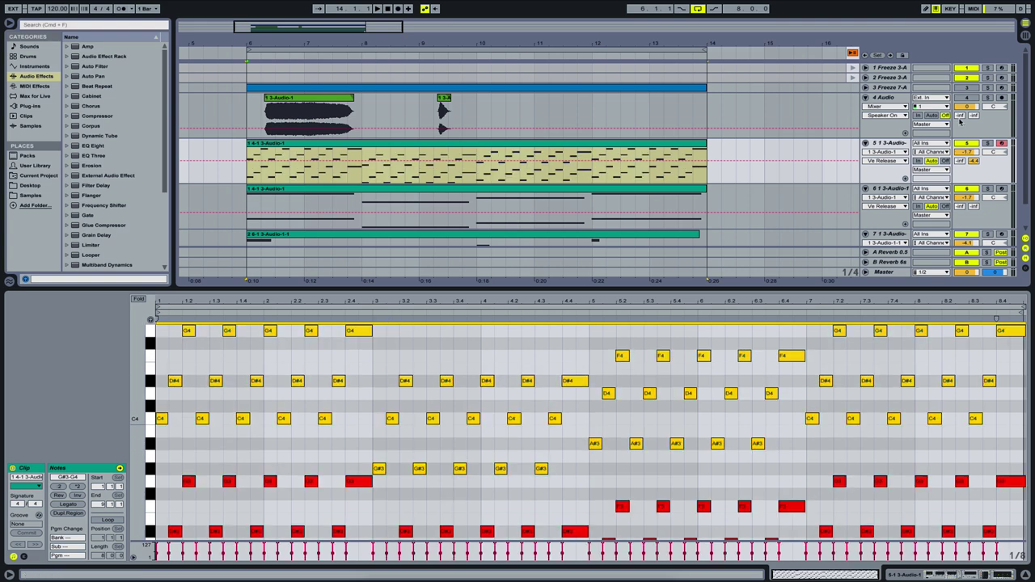
{"action": "key", "text": "space"}
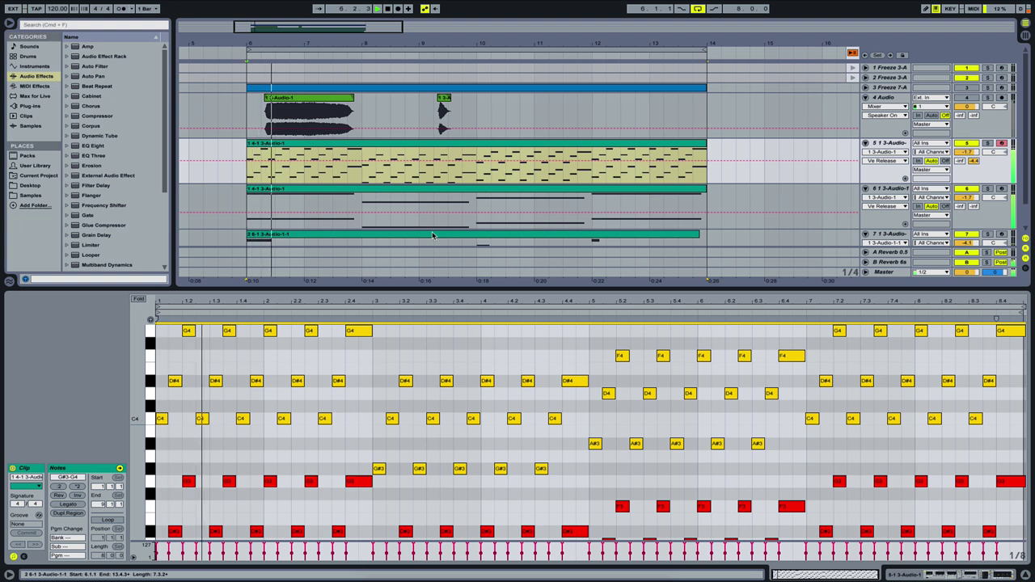
{"action": "scroll", "coordinate": [427, 199], "scroll_direction": "down", "scroll_amount": 2}
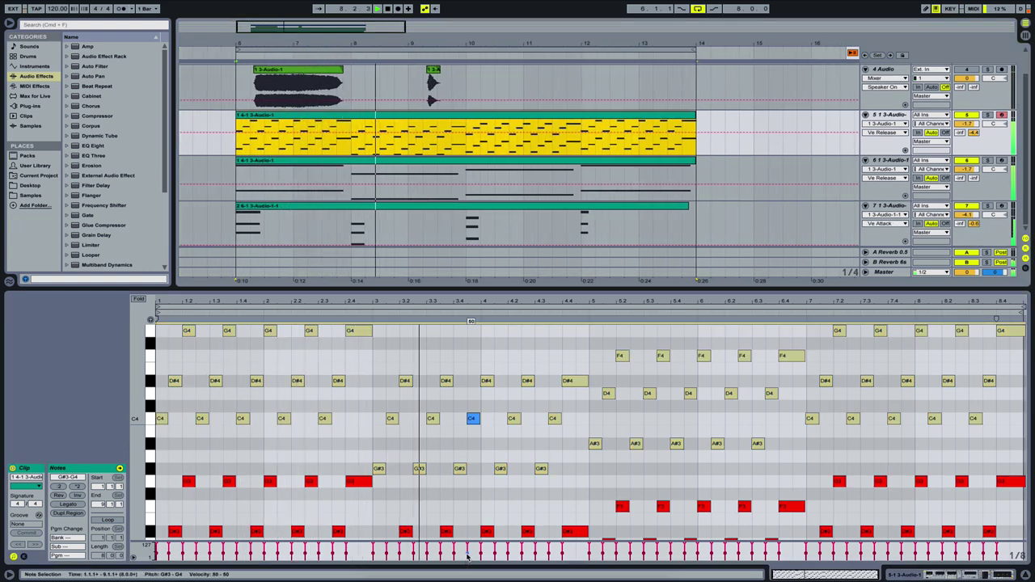
{"action": "key", "text": "ctrl+a"}
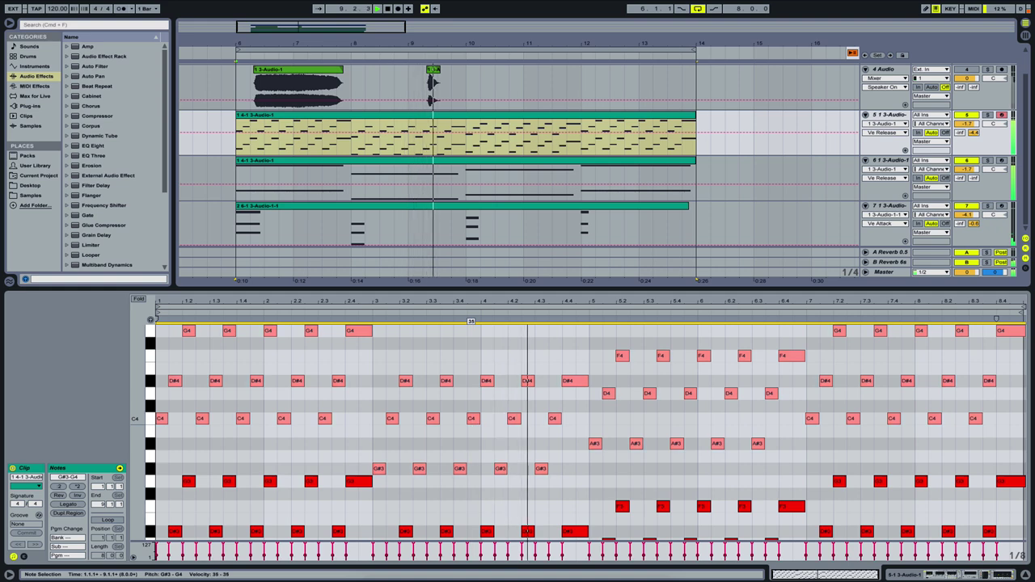